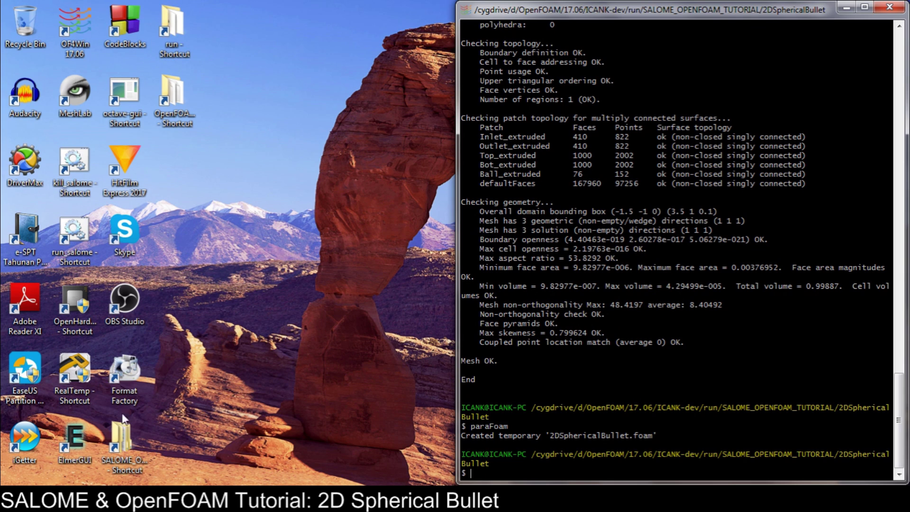
# Open 2DSphericalBullet/constant/polyMesh/boundary in Notepad++.
pyautogui.doubleClick(123, 440)
pyautogui.moveTo(224, 44); pyautogui.dragTo(190, 10)
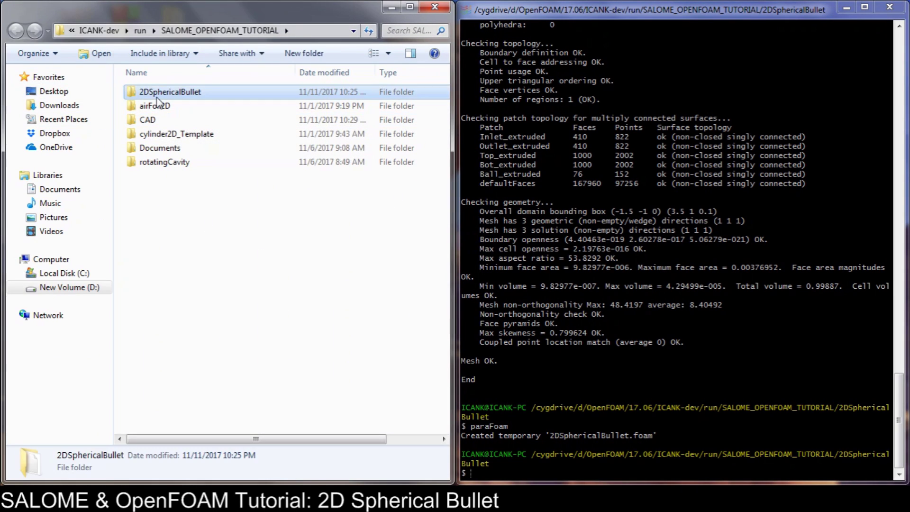
pyautogui.doubleClick(163, 91)
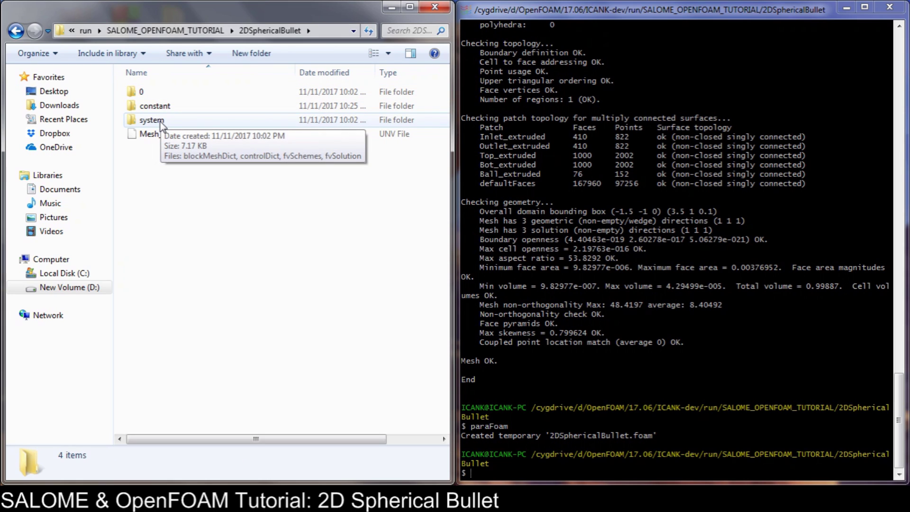
pyautogui.doubleClick(150, 106)
pyautogui.doubleClick(154, 93)
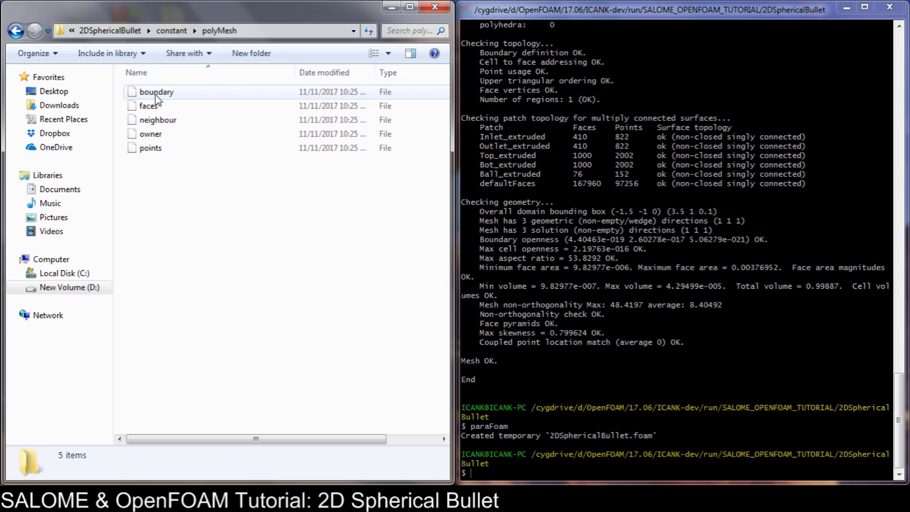
pyautogui.rightClick(155, 96)
pyautogui.click(192, 149)
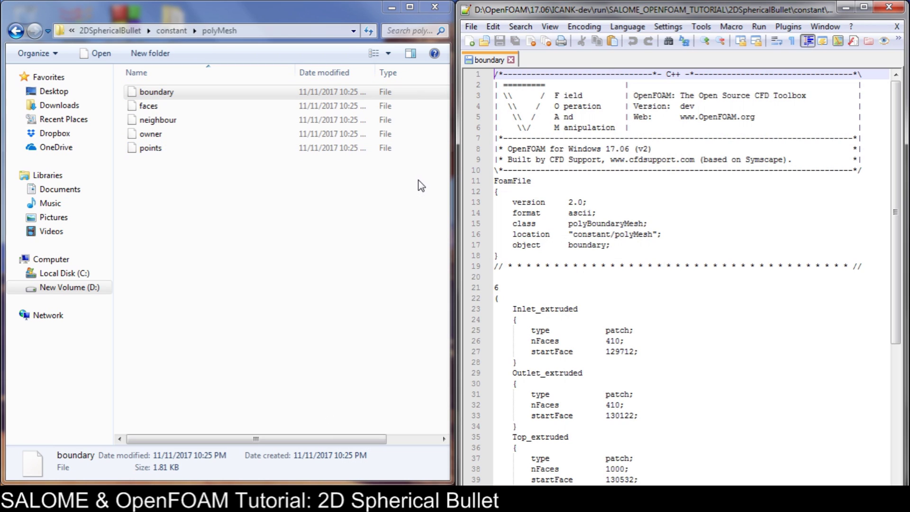
pyautogui.scroll(-7, 673, 239)
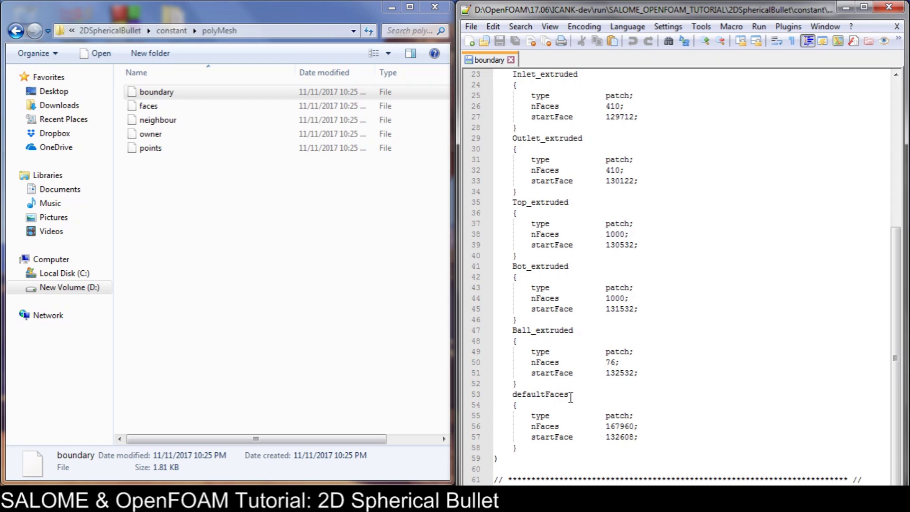
# Change the defaultFaces patch type to empty and save the file.
pyautogui.moveTo(571, 397); pyautogui.dragTo(513, 384)
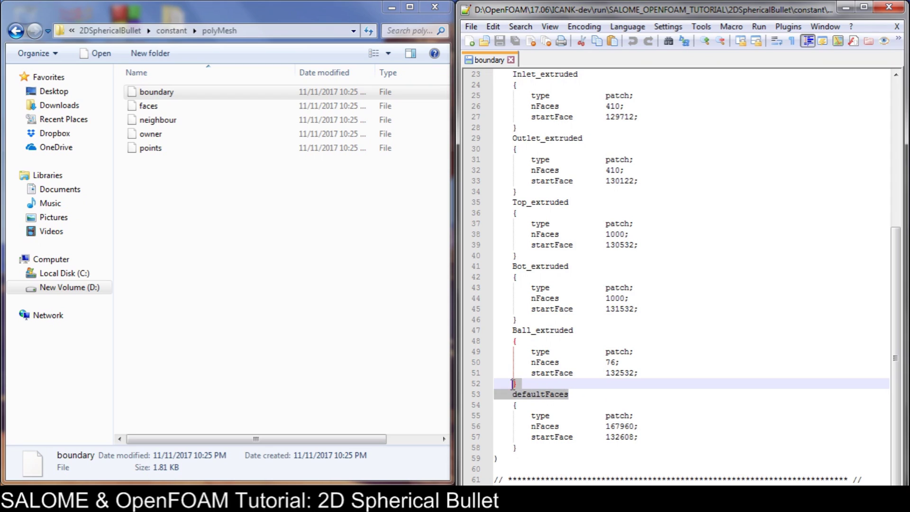
pyautogui.click(629, 415)
pyautogui.doubleClick(629, 415)
pyautogui.write('emp')
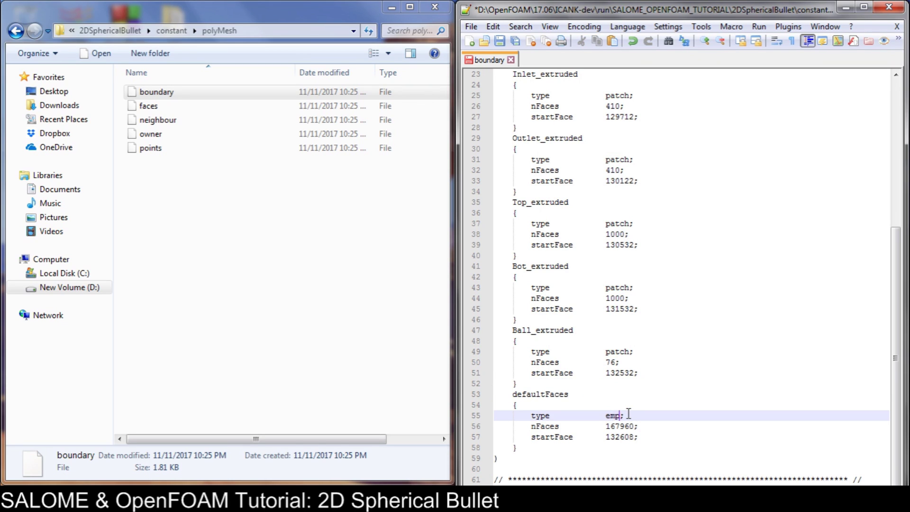
pyautogui.write('ty')
pyautogui.hotkey('ctrl', 's')
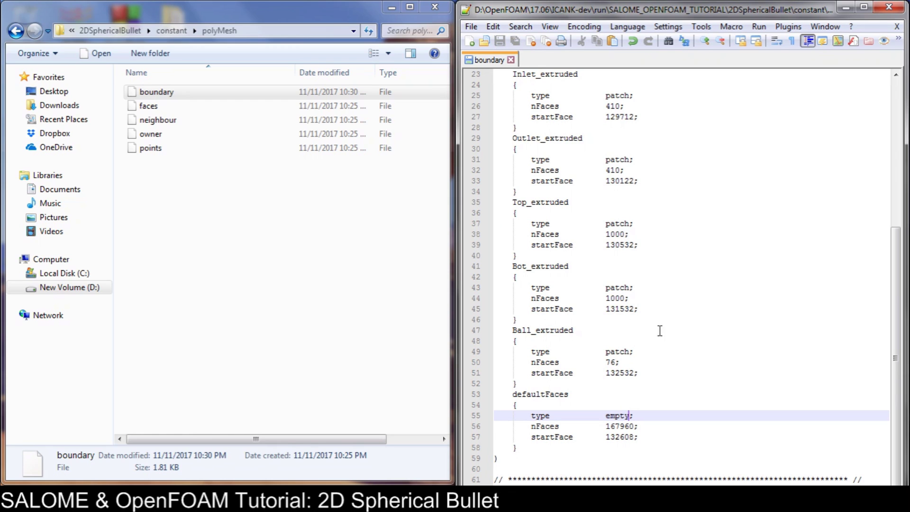
# Change the Ball_extruded patch type to wall and save the file.
pyautogui.scroll(2, 633, 306)
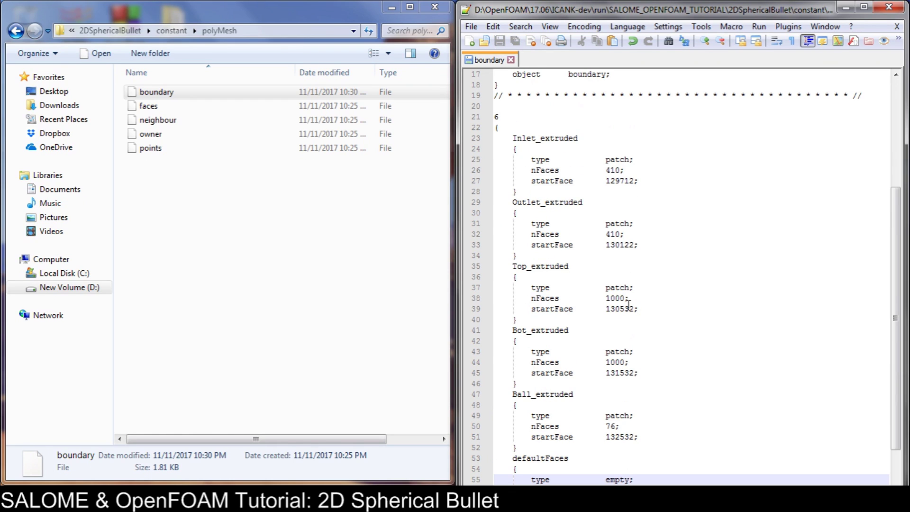
pyautogui.scroll(-2, 632, 299)
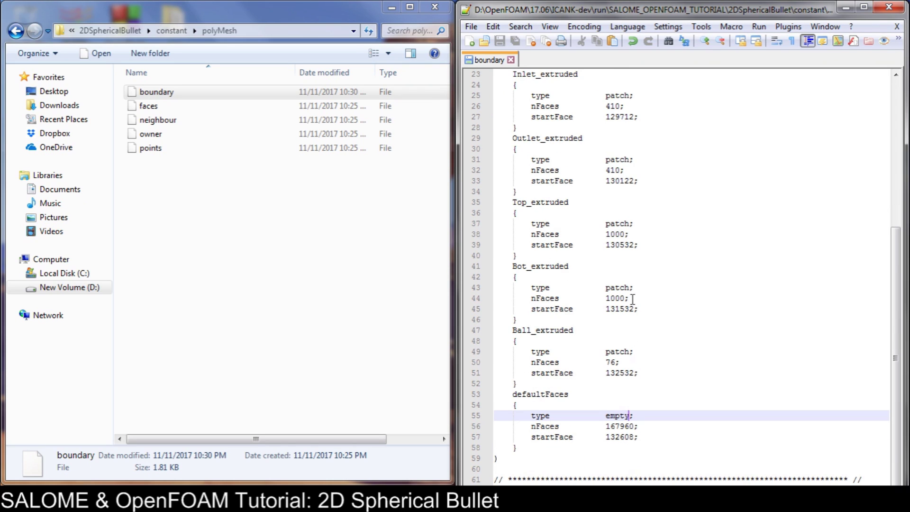
pyautogui.click(630, 351)
pyautogui.doubleClick(631, 351)
pyautogui.write('wall')
pyautogui.hotkey('ctrl', 's')
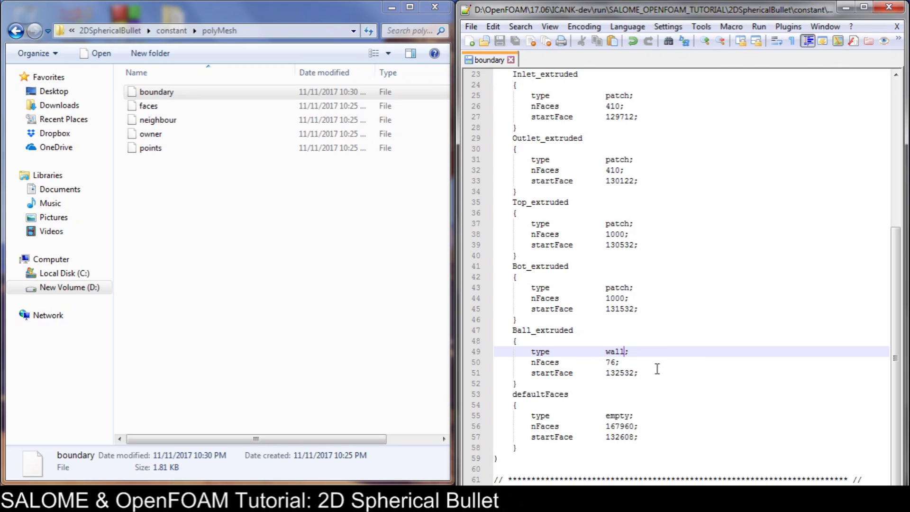
pyautogui.scroll(7, 613, 204)
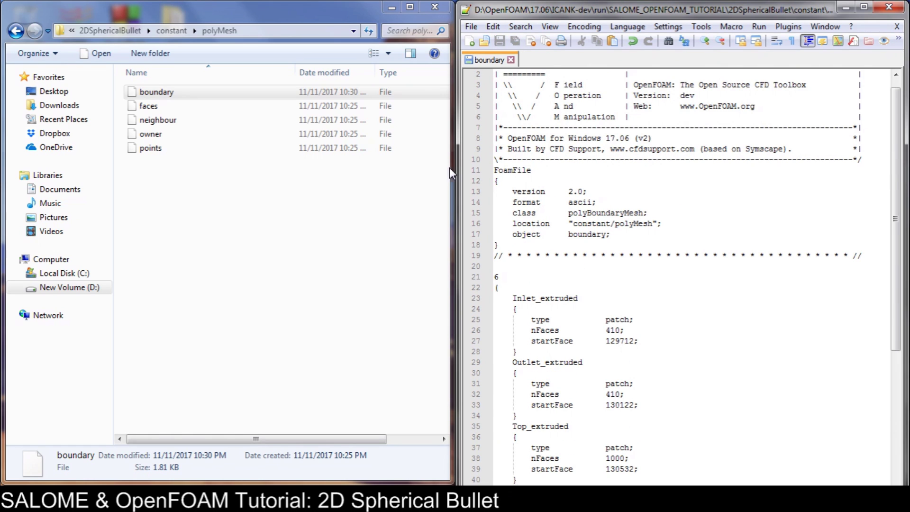
# Open 2DSphericalBullet\0\U in Notepad++, then return to the second Cygwin terminal.
pyautogui.click(109, 30)
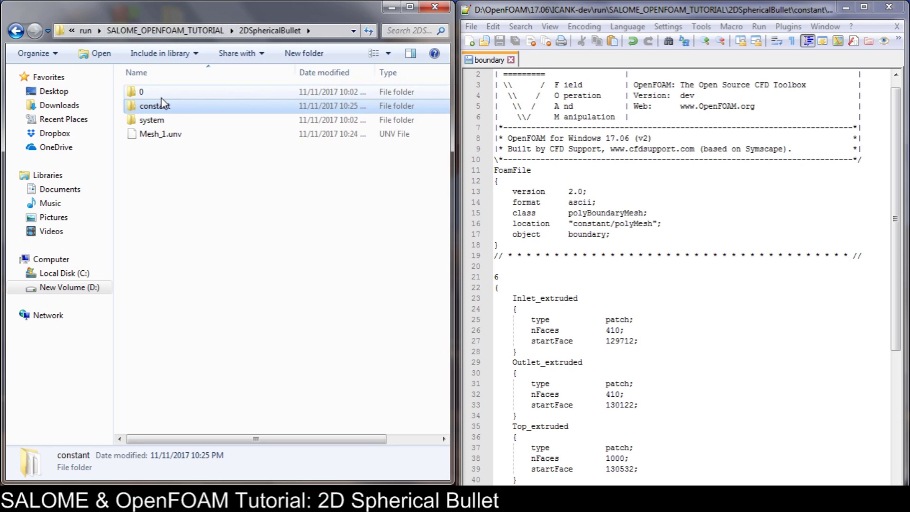
pyautogui.doubleClick(162, 97)
pyautogui.click(140, 178)
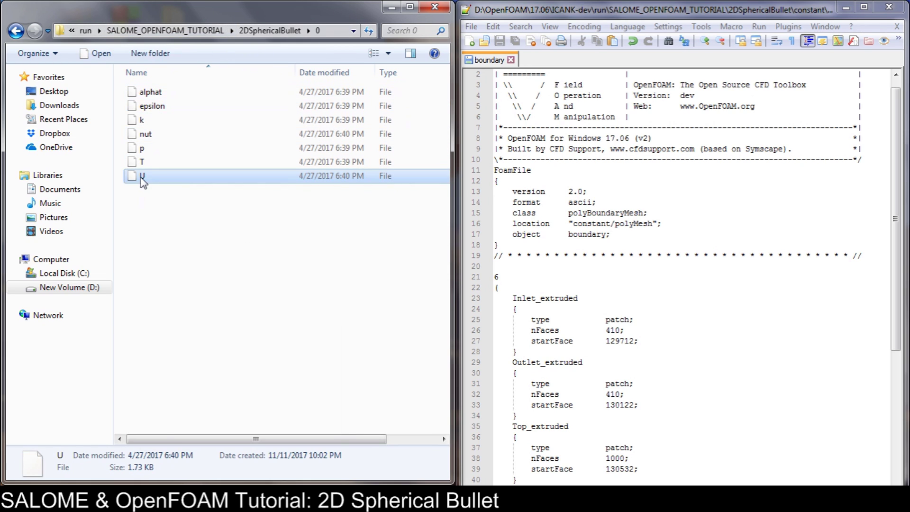
pyautogui.rightClick(141, 178)
pyautogui.click(203, 232)
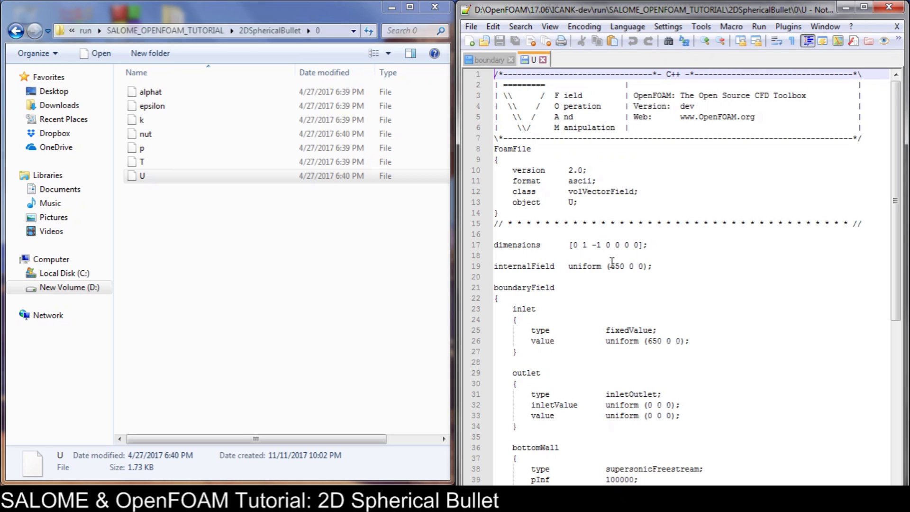
pyautogui.moveTo(266, 497)
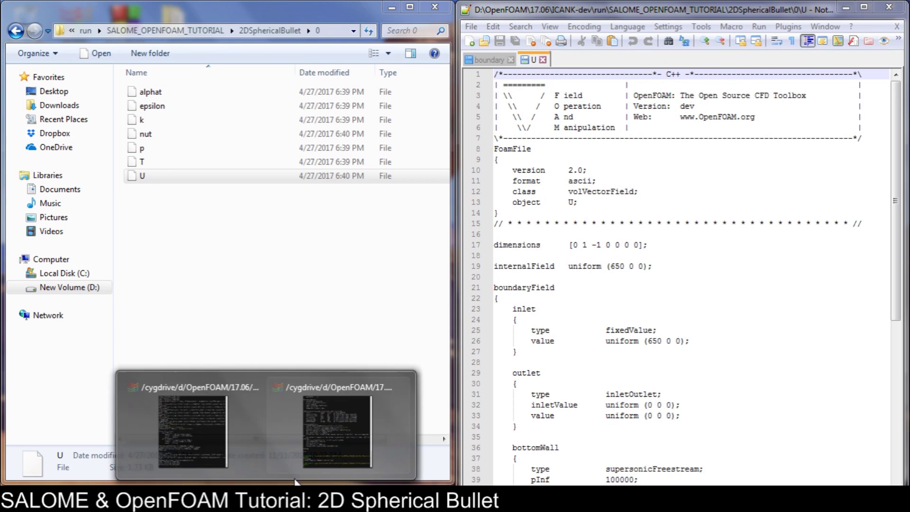
pyautogui.click(328, 449)
# Rerun paraFoam, zoom and rotate the bullet mesh in perspective, then close ParaView.
pyautogui.press('Up')
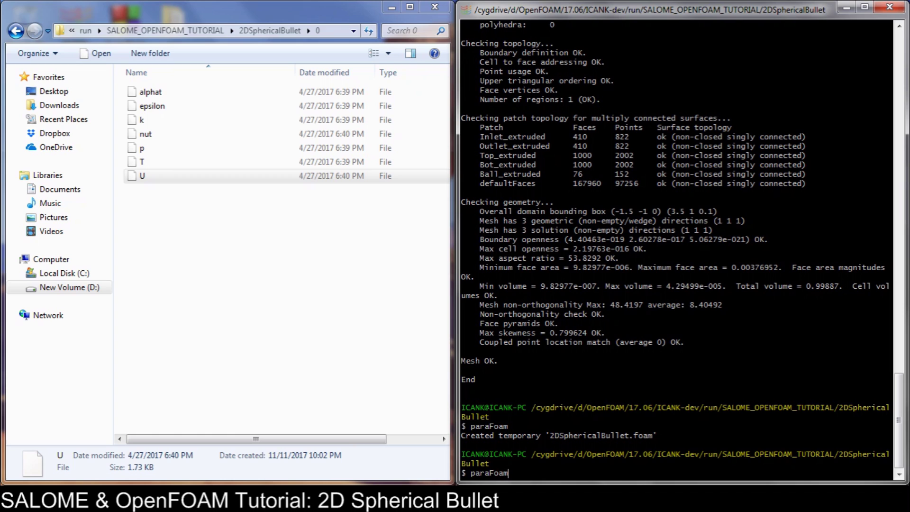
pyautogui.press('Return')
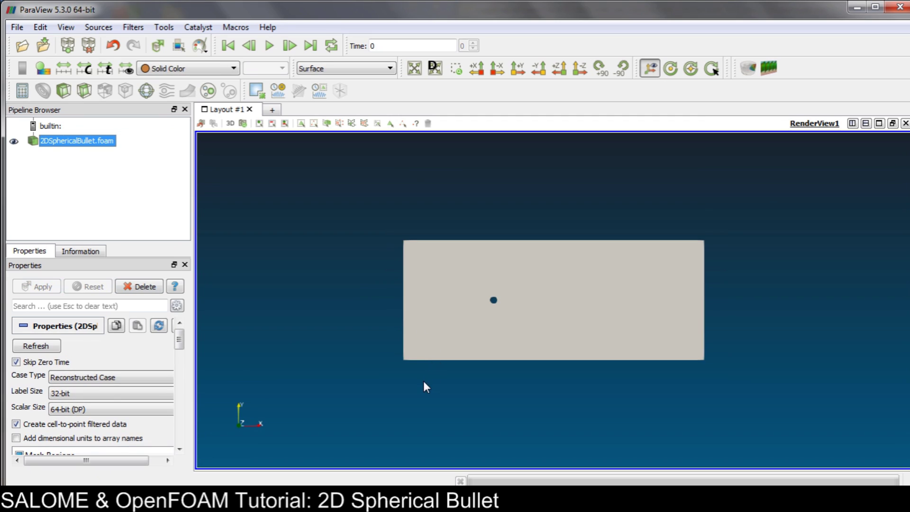
pyautogui.scroll(5, 421, 384)
pyautogui.moveTo(268, 427); pyautogui.dragTo(257, 382)
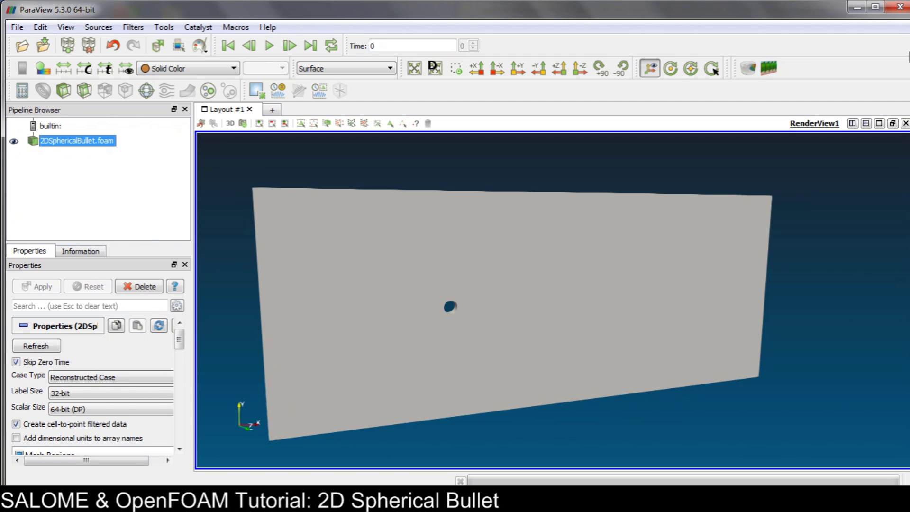
pyautogui.click(903, 14)
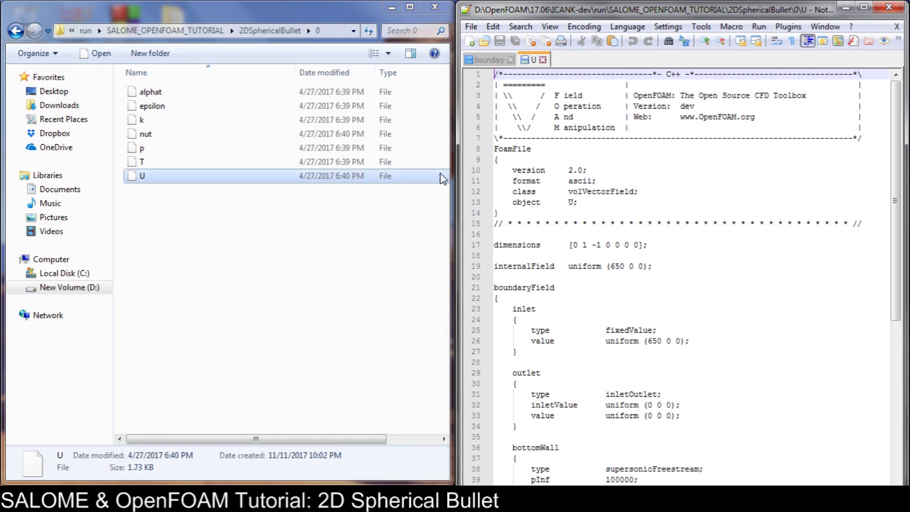
# Copy the six patch entries from boundary into the U file's boundaryField.
pyautogui.click(488, 61)
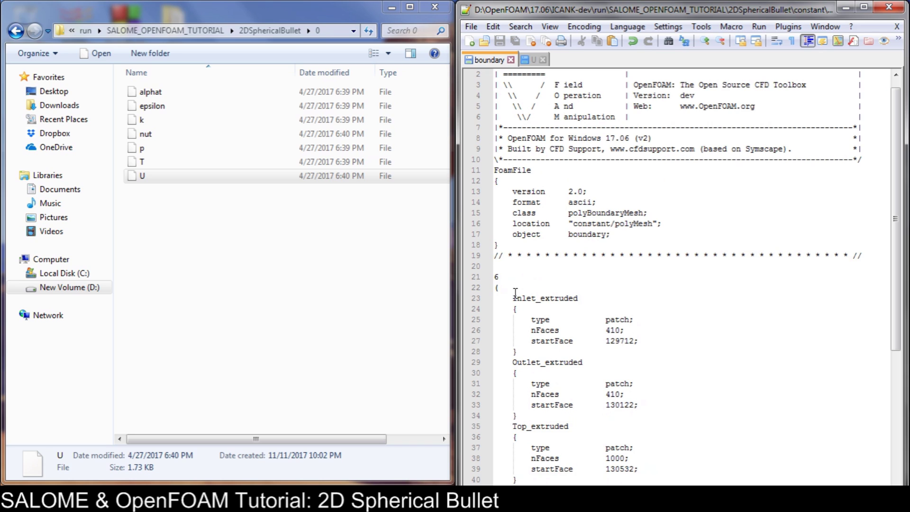
pyautogui.scroll(-3, 527, 286)
pyautogui.moveTo(496, 201); pyautogui.dragTo(662, 447)
pyautogui.hotkey('ctrl', 'c')
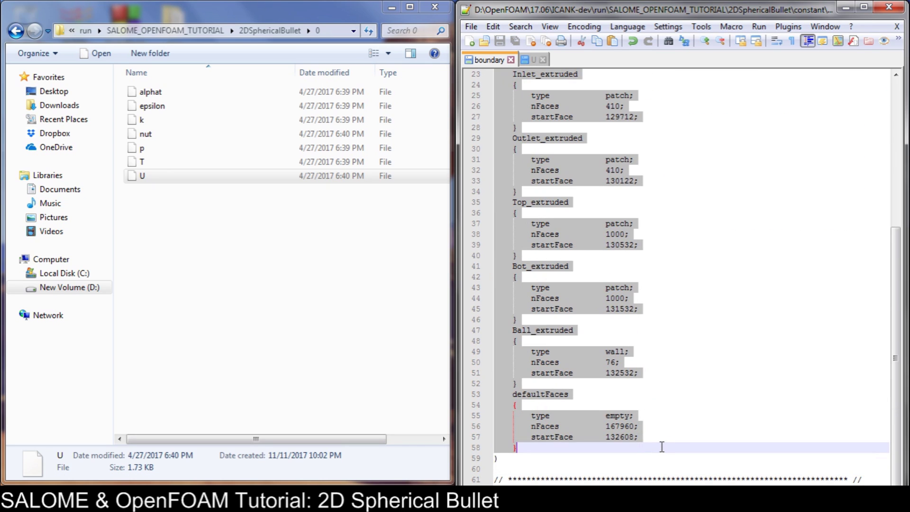
pyautogui.click(532, 59)
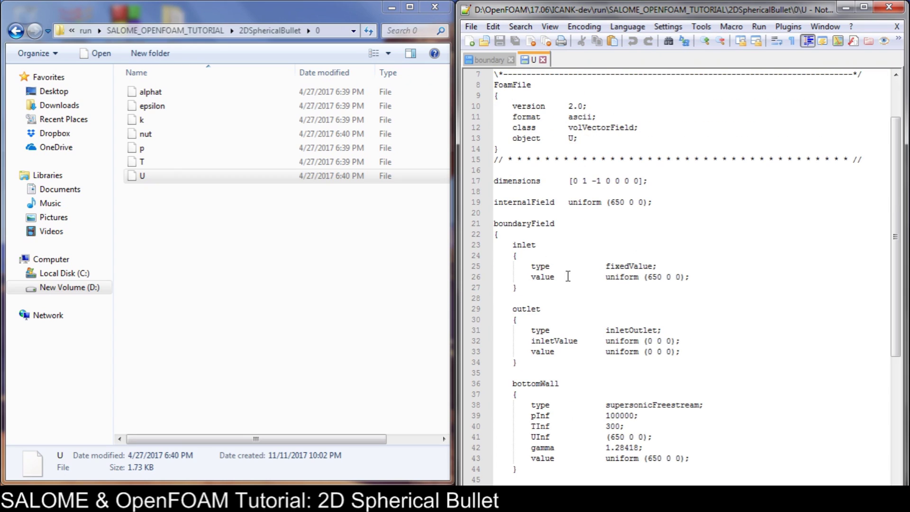
pyautogui.click(511, 234)
pyautogui.press('Return')
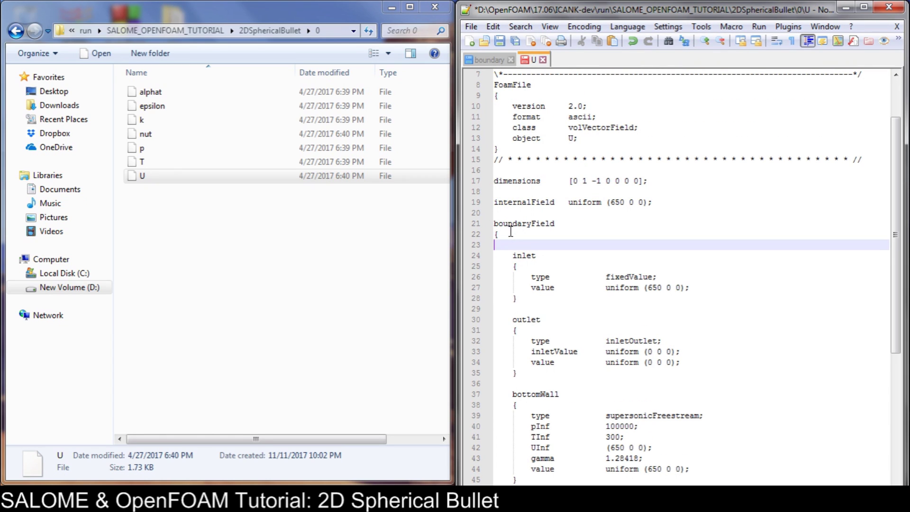
pyautogui.hotkey('ctrl', 'v')
pyautogui.scroll(-4, 512, 228)
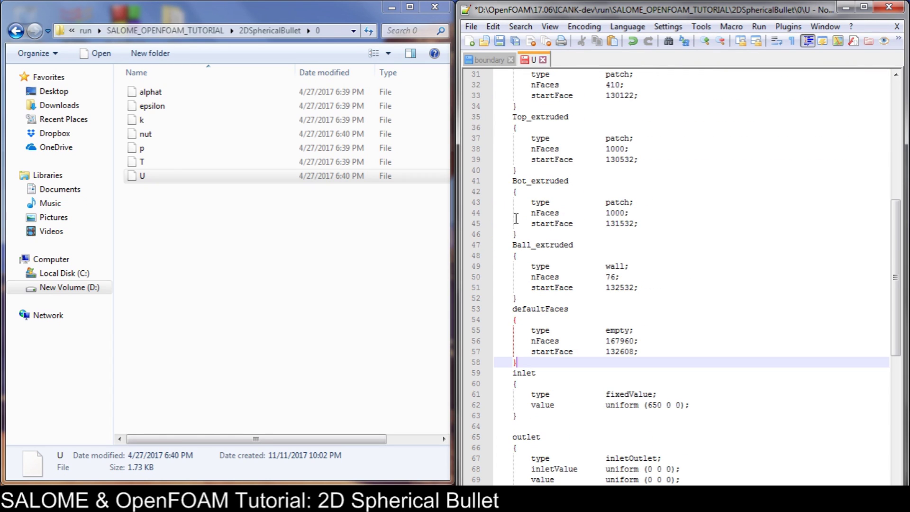
pyautogui.press('Return')
pyautogui.scroll(-4, 616, 294)
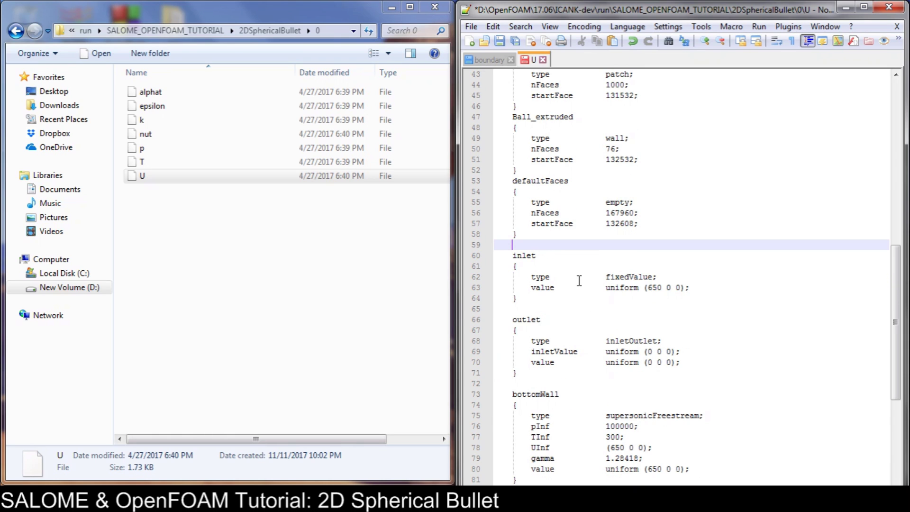
# Copy the inlet's fixedValue lines, save U, and select Inlet_extruded's type, nFaces and startFace lines.
pyautogui.moveTo(690, 288); pyautogui.dragTo(490, 276)
pyautogui.hotkey('ctrl', 'c')
pyautogui.hotkey('ctrl', 's')
pyautogui.scroll(-4, 647, 329)
pyautogui.scroll(-1, 653, 327)
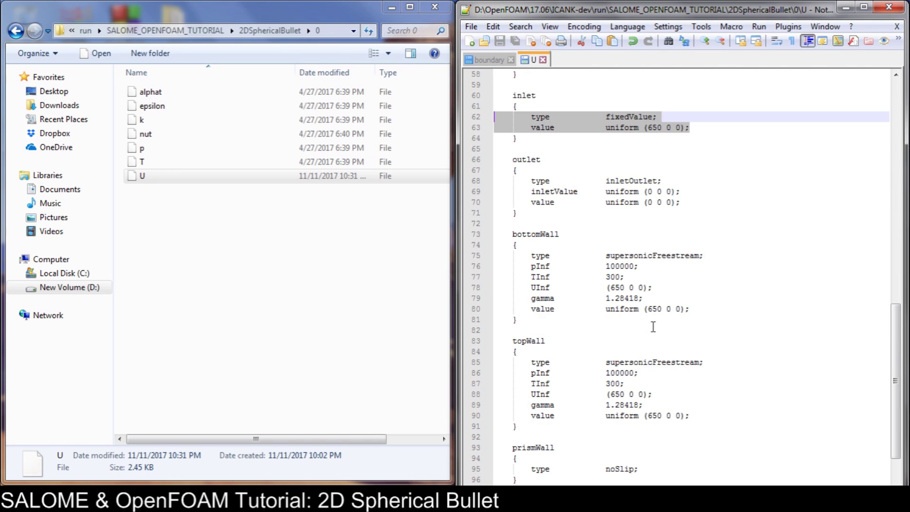
pyautogui.scroll(3, 653, 327)
pyautogui.scroll(11, 651, 324)
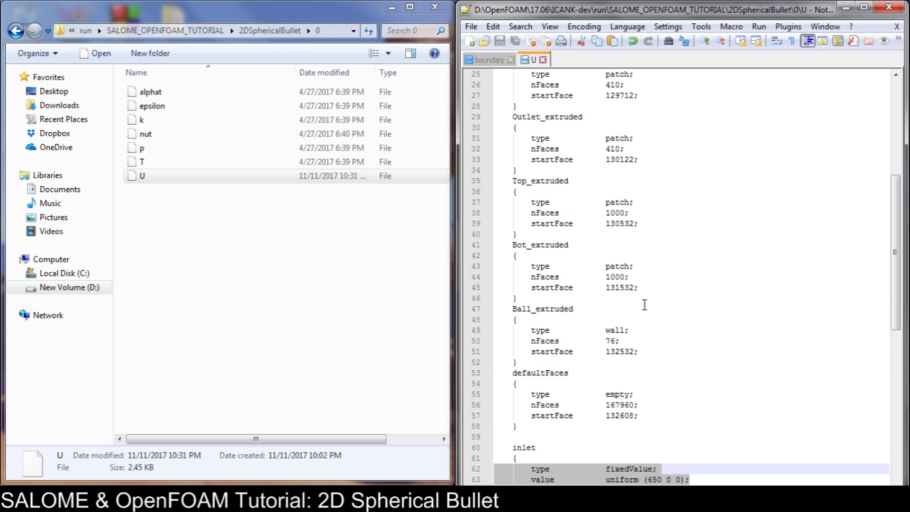
pyautogui.moveTo(642, 198); pyautogui.dragTo(480, 170)
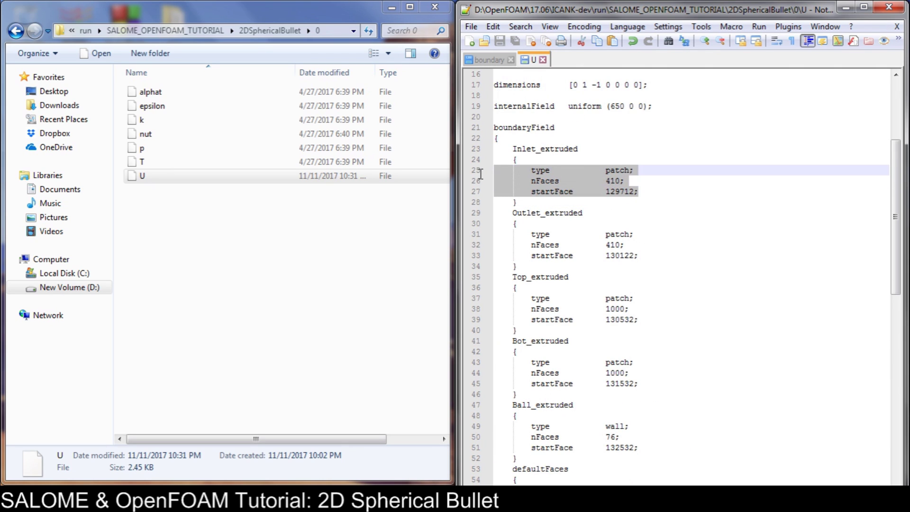
# Give Inlet_extruded the fixedValue uniform (650 0 0) and Outlet_extruded the outlet's inletOutlet entries.
pyautogui.hotkey('ctrl', 'v')
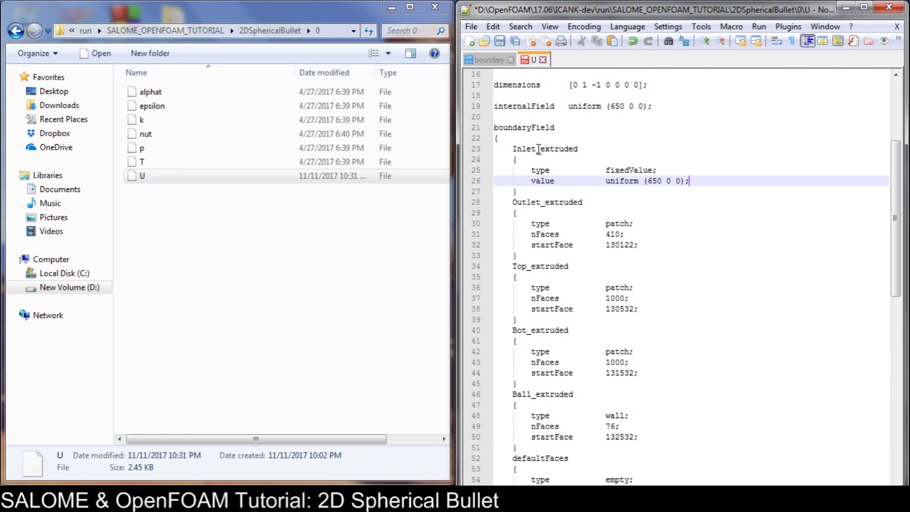
pyautogui.scroll(-4, 659, 229)
pyautogui.scroll(-4, 666, 249)
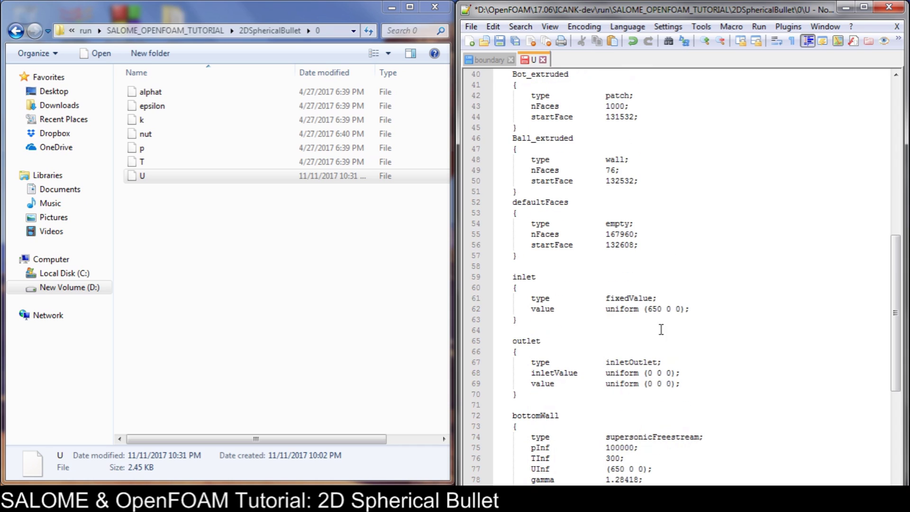
pyautogui.moveTo(683, 384); pyautogui.dragTo(496, 363)
pyautogui.hotkey('ctrl', 'c')
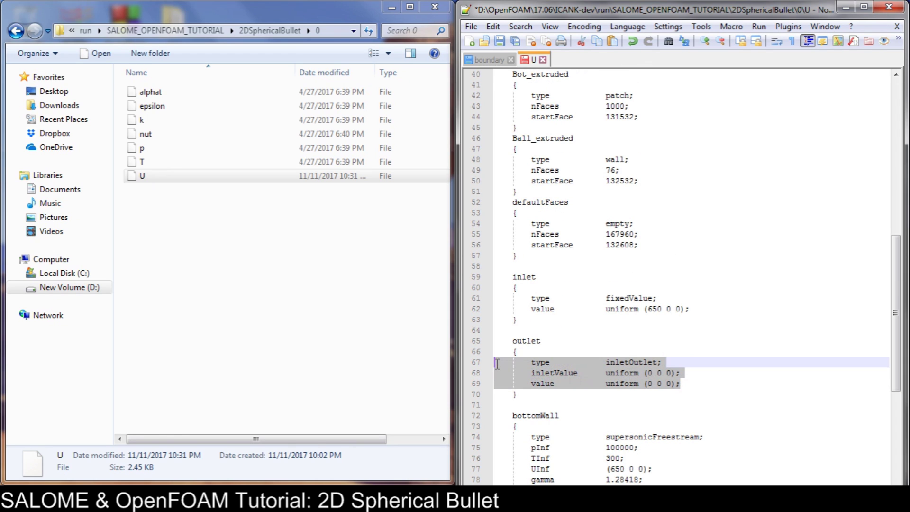
pyautogui.scroll(8, 546, 369)
pyautogui.moveTo(642, 244); pyautogui.dragTo(450, 223)
pyautogui.hotkey('ctrl', 'v')
# Set Bot_extruded and Top_extruded to supersonicFreestream with pInf, TInf and UInf lines.
pyautogui.scroll(-11, 528, 319)
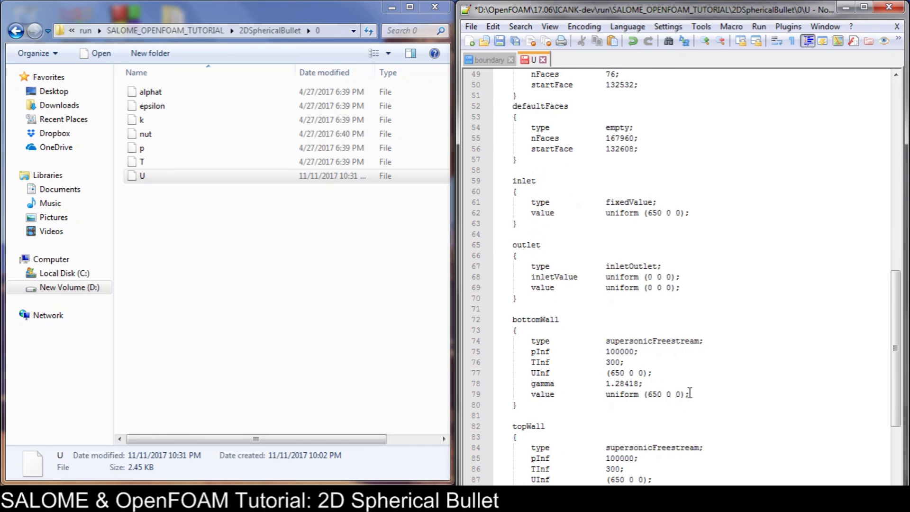
pyautogui.moveTo(697, 396); pyautogui.dragTo(483, 349)
pyautogui.hotkey('ctrl', 'c')
pyautogui.scroll(10, 617, 364)
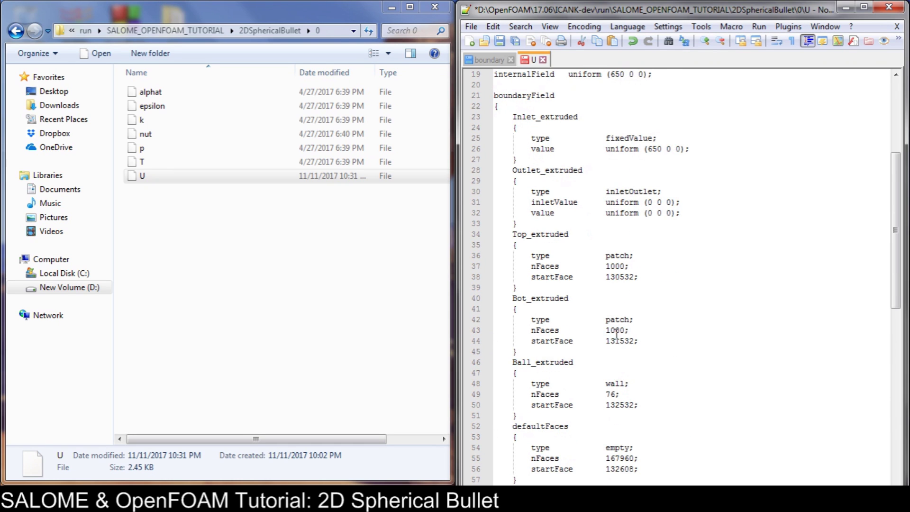
pyautogui.moveTo(642, 337); pyautogui.dragTo(474, 319)
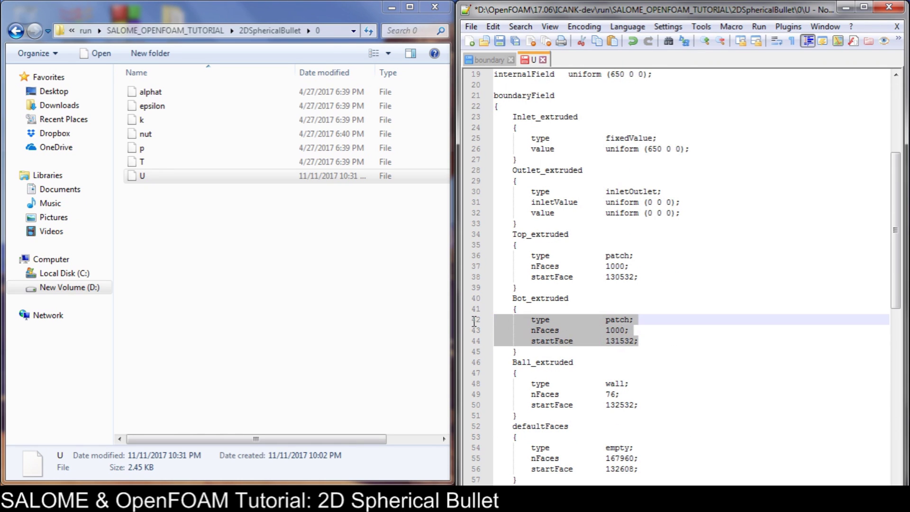
pyautogui.hotkey('ctrl', 'v')
pyautogui.scroll(-16, 538, 356)
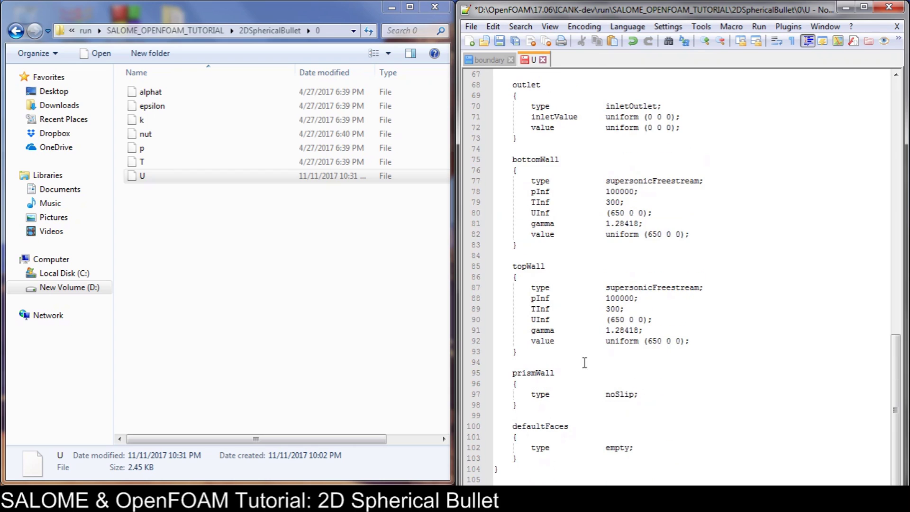
pyautogui.moveTo(689, 341); pyautogui.dragTo(478, 289)
pyautogui.hotkey('ctrl', 'c')
pyautogui.scroll(13, 613, 326)
pyautogui.hotkey('ctrl', 'z')
pyautogui.write('pInf            100000; TInf            300; UInf            (650 0 0);')
pyautogui.scroll(5, 613, 326)
pyautogui.moveTo(644, 341); pyautogui.dragTo(484, 320)
pyautogui.hotkey('ctrl', 'v')
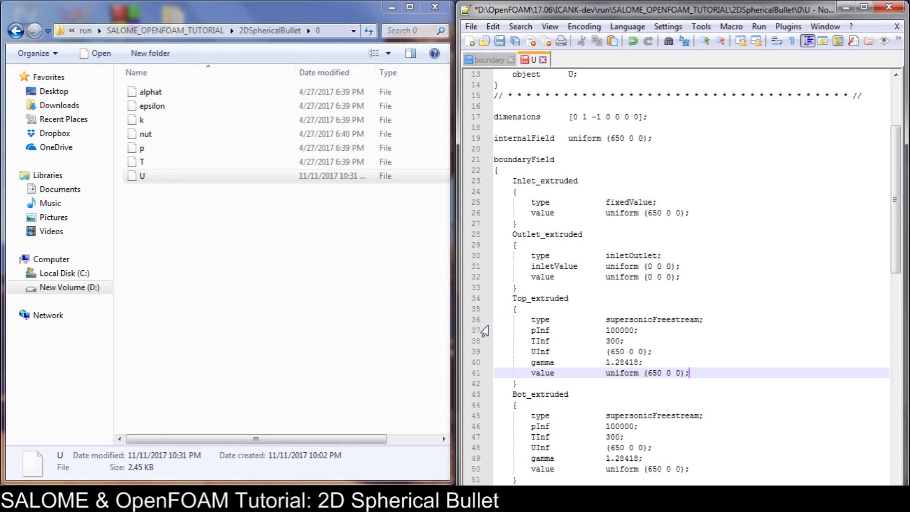
# Set the Ball_extruded patch to the noSlip type.
pyautogui.scroll(-8, 566, 320)
pyautogui.scroll(-10, 567, 320)
pyautogui.scroll(-1, 583, 349)
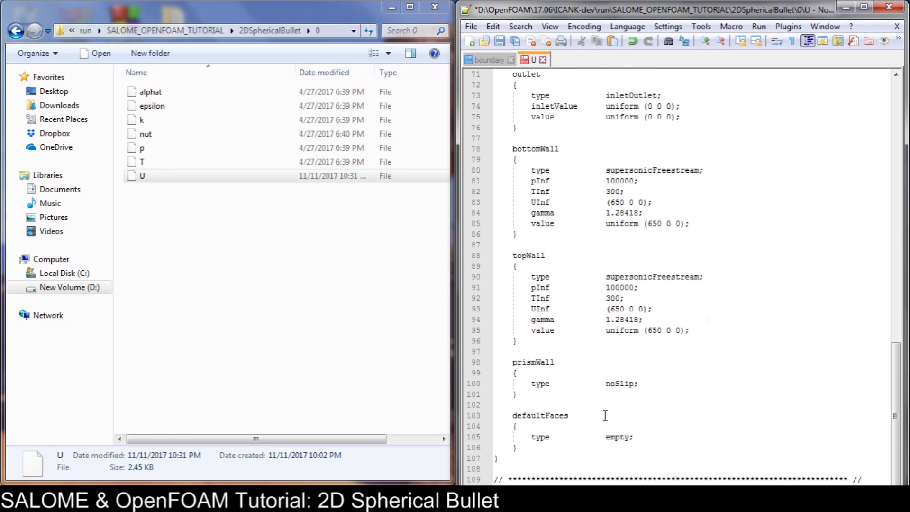
pyautogui.moveTo(650, 383); pyautogui.dragTo(471, 383)
pyautogui.hotkey('ctrl', 'c')
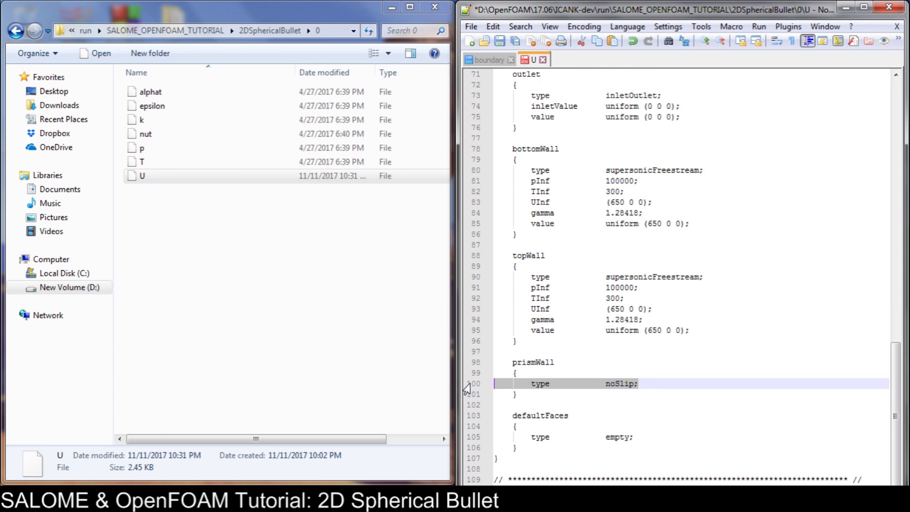
pyautogui.scroll(18, 599, 377)
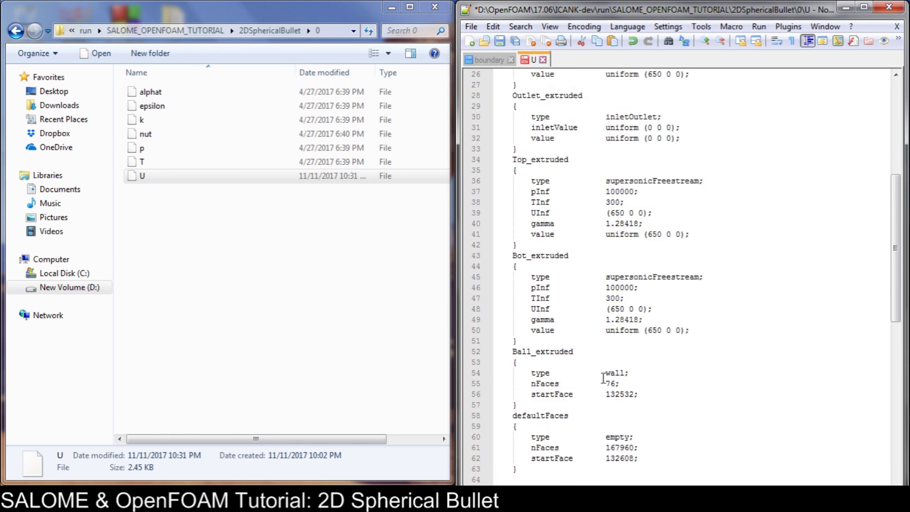
pyautogui.scroll(-3, 604, 365)
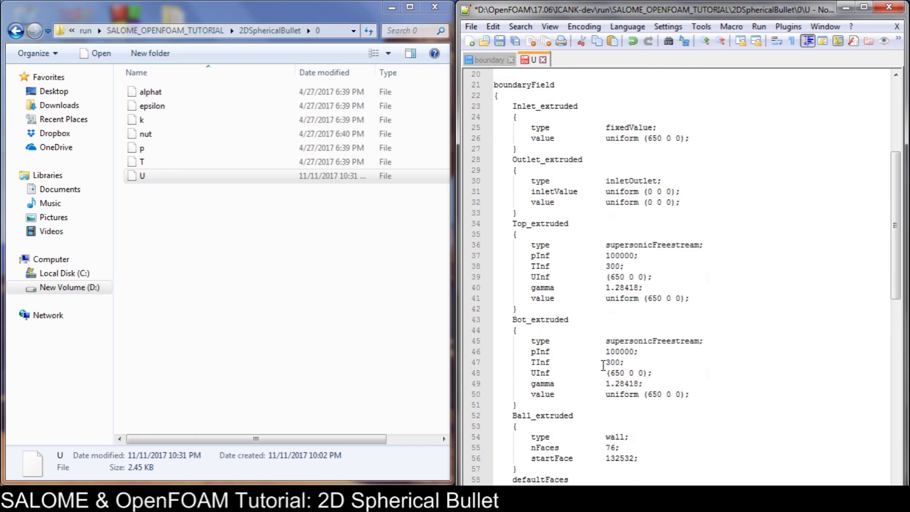
pyautogui.moveTo(660, 397); pyautogui.dragTo(459, 373)
pyautogui.hotkey('ctrl', 'v')
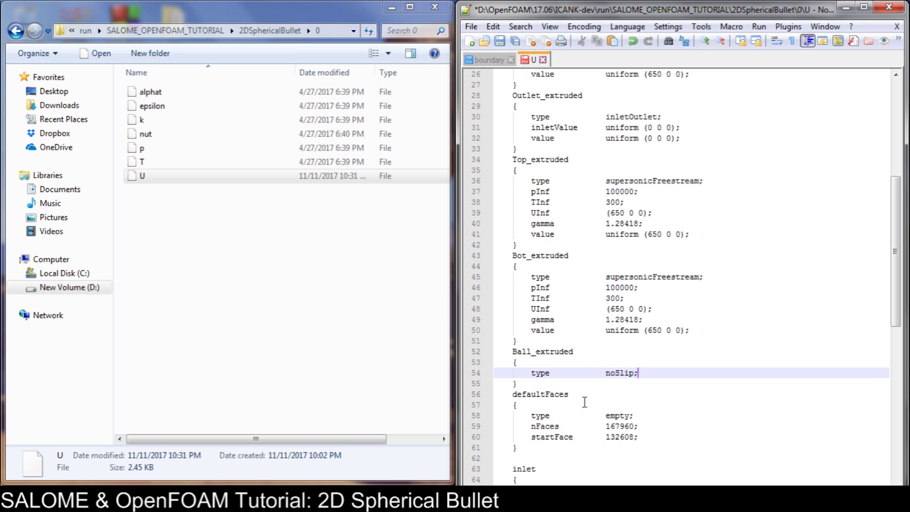
# Delete the duplicate defaultFaces block and save the U file.
pyautogui.scroll(-3, 574, 406)
pyautogui.scroll(-11, 680, 376)
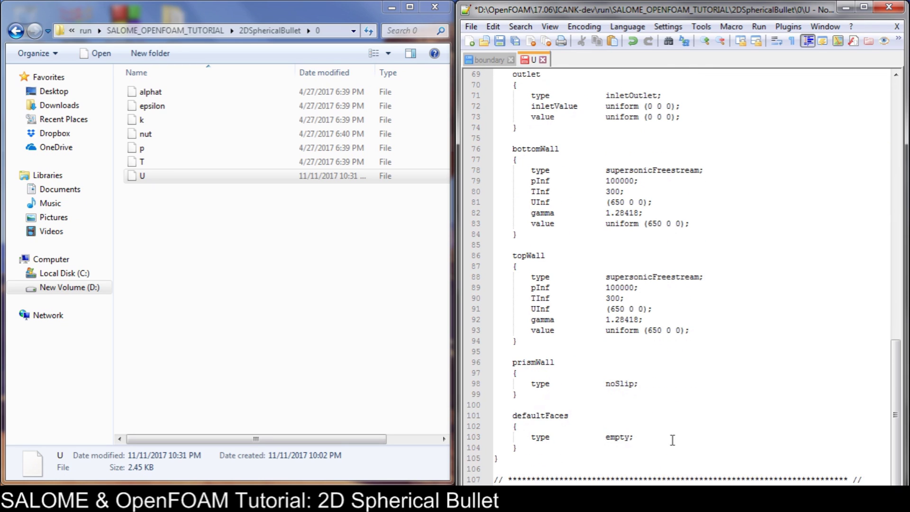
pyautogui.scroll(9, 601, 413)
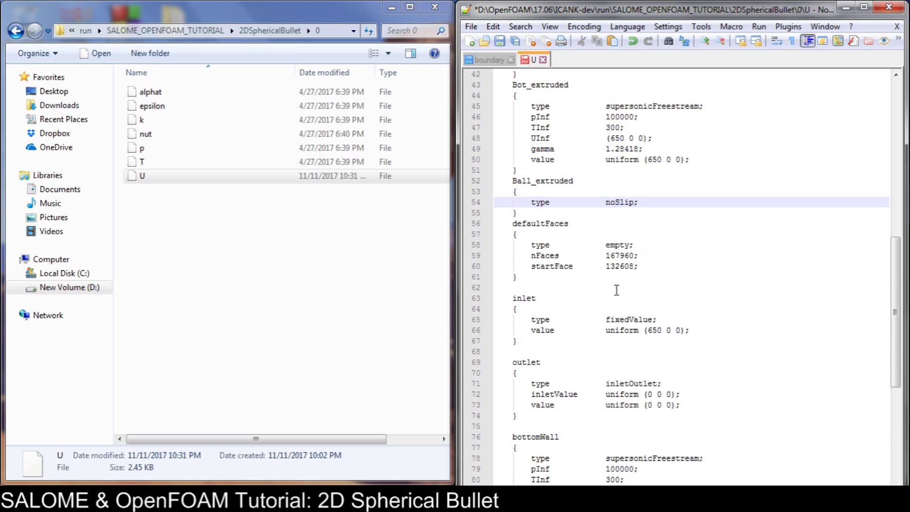
pyautogui.moveTo(543, 280); pyautogui.dragTo(438, 222)
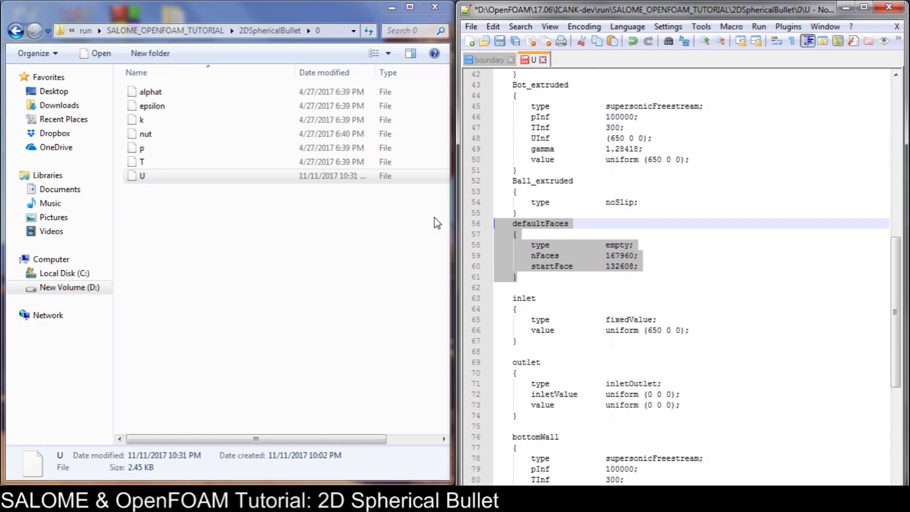
pyautogui.press('Delete')
pyautogui.hotkey('ctrl', 's')
pyautogui.scroll(4, 618, 229)
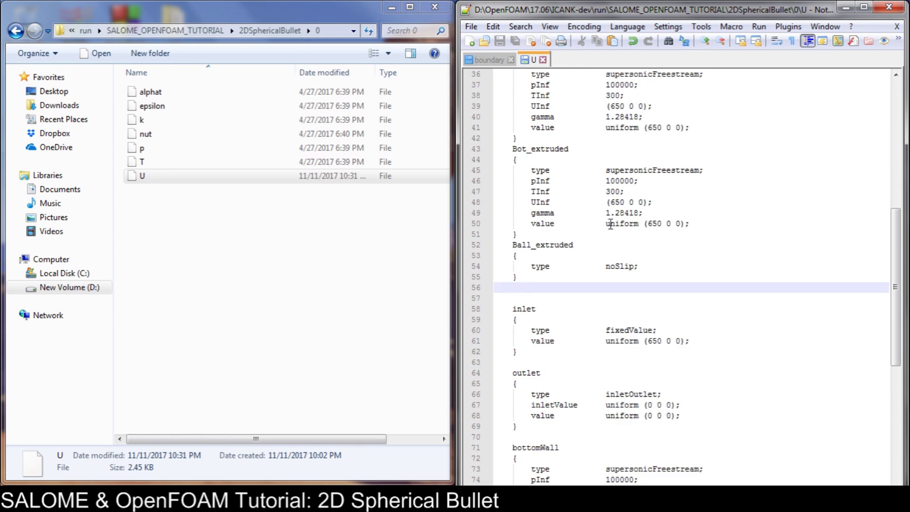
pyautogui.scroll(7, 684, 295)
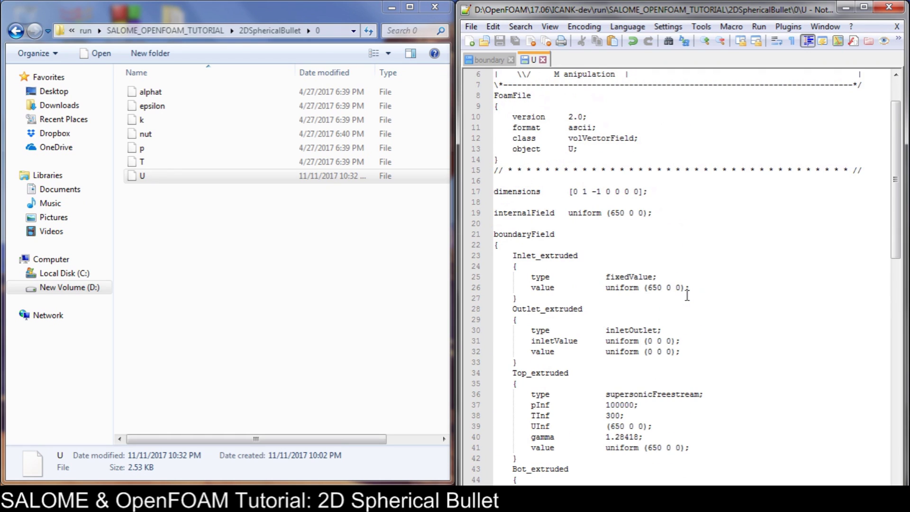
pyautogui.scroll(-3, 687, 296)
# Open 0/T in Notepad++ and copy the extruded patch blocks from U.
pyautogui.rightClick(158, 165)
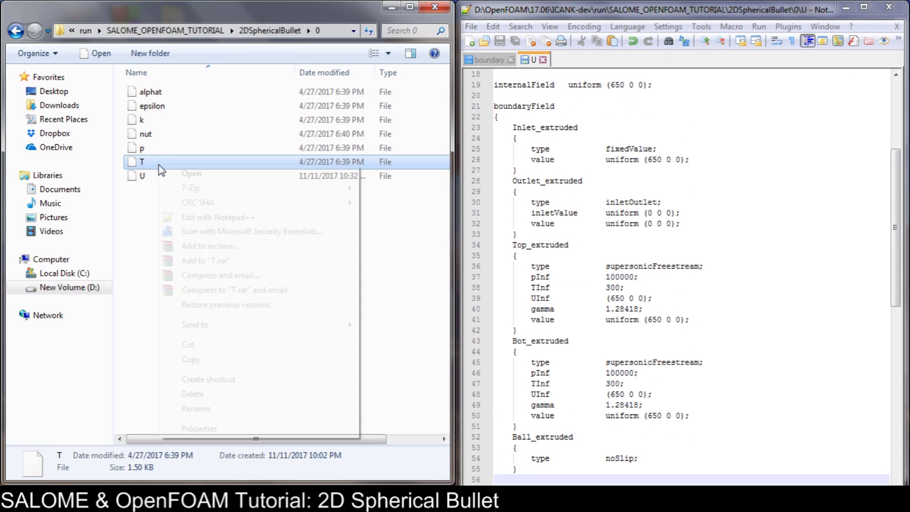
pyautogui.click(204, 240)
pyautogui.click(532, 60)
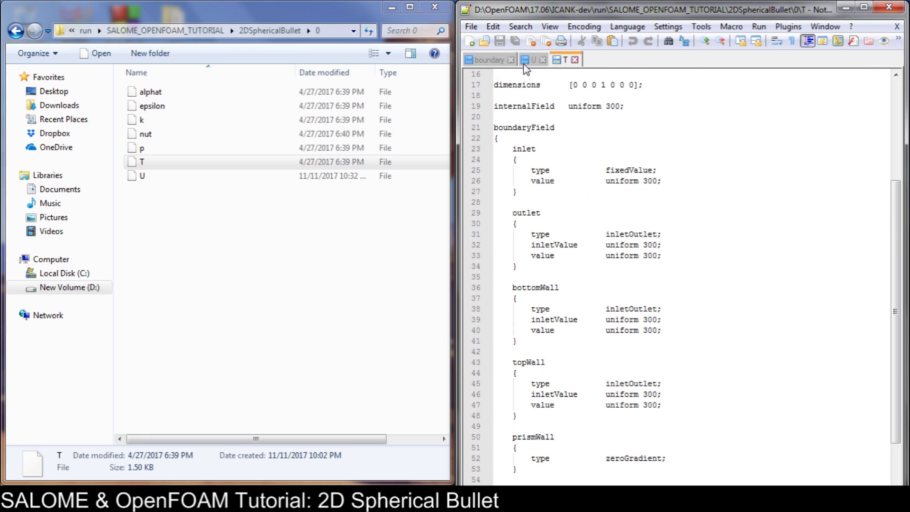
pyautogui.scroll(-3, 579, 164)
pyautogui.moveTo(518, 404); pyautogui.dragTo(476, 314)
pyautogui.hotkey('ctrl', 'c')
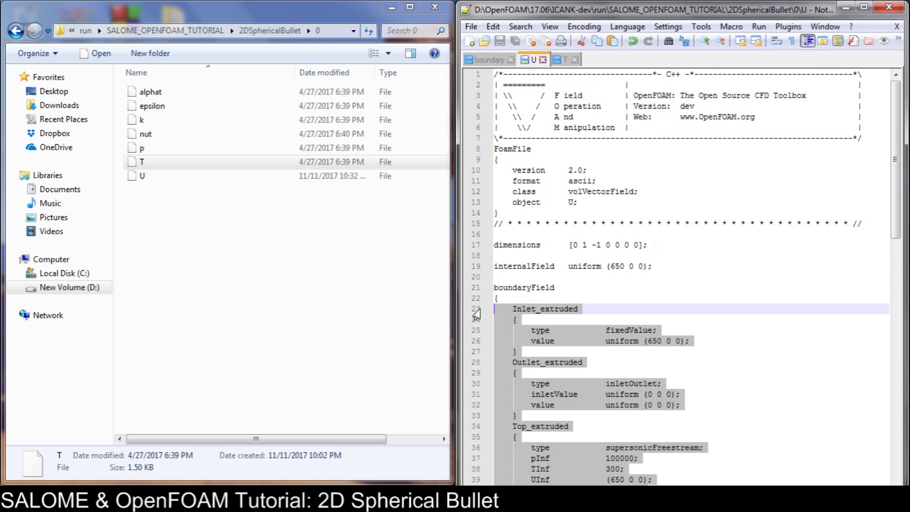
# Paste the extruded patch blocks into T's boundaryField.
pyautogui.click(565, 60)
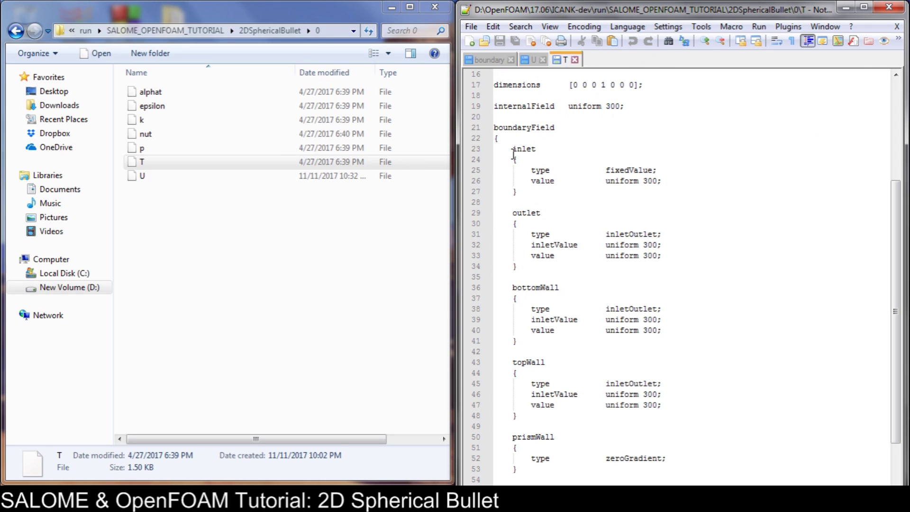
pyautogui.click(504, 139)
pyautogui.press('Return')
pyautogui.press('Return')
pyautogui.press('Up')
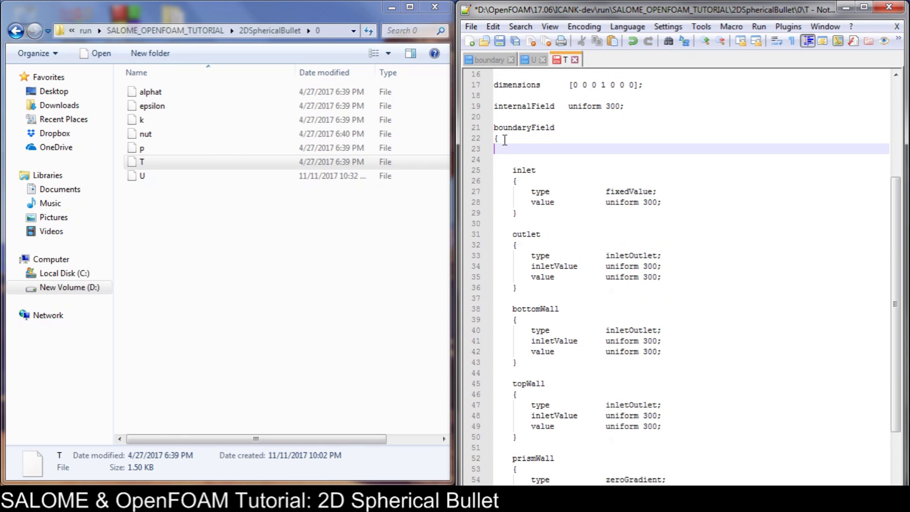
pyautogui.hotkey('ctrl', 'v')
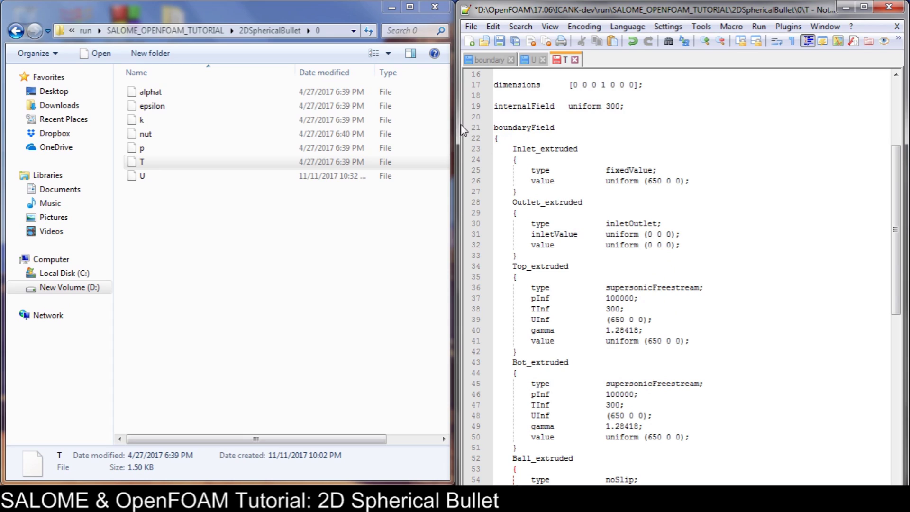
pyautogui.scroll(-4, 550, 252)
pyautogui.scroll(-1, 549, 253)
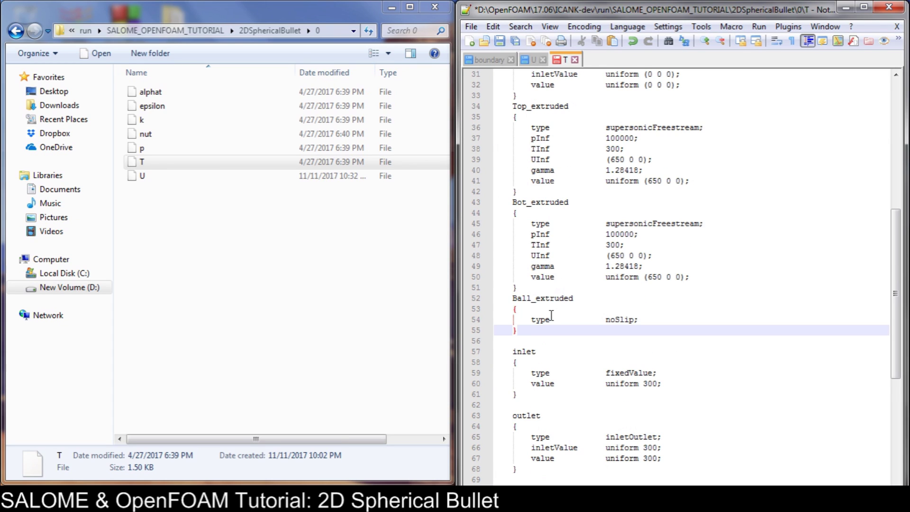
# Give Inlet_extruded fixedValue uniform 300 and Outlet_extruded the outlet's uniform 300 settings.
pyautogui.press('Down')
pyautogui.press('Down')
pyautogui.press('Down')
pyautogui.press('Down')
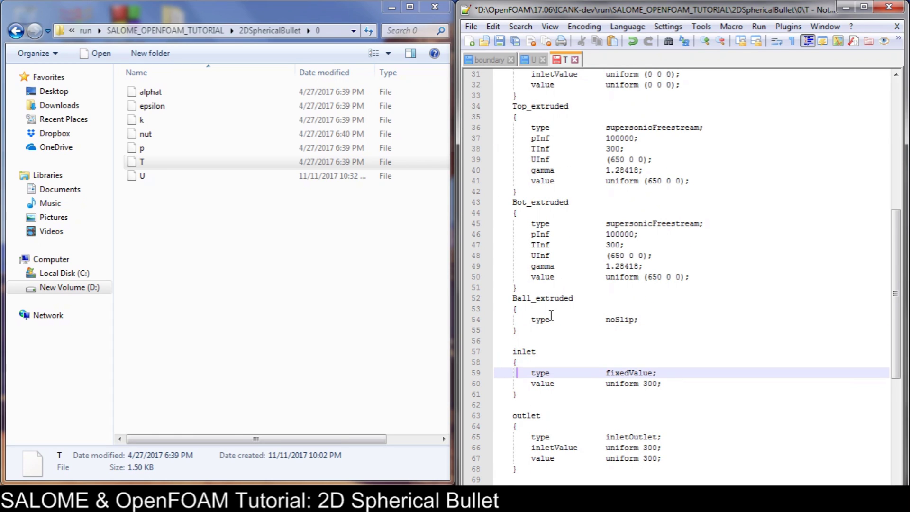
pyautogui.hotkey('shift', 'Down')
pyautogui.hotkey('shift', 'Down')
pyautogui.hotkey('ctrl', 'c')
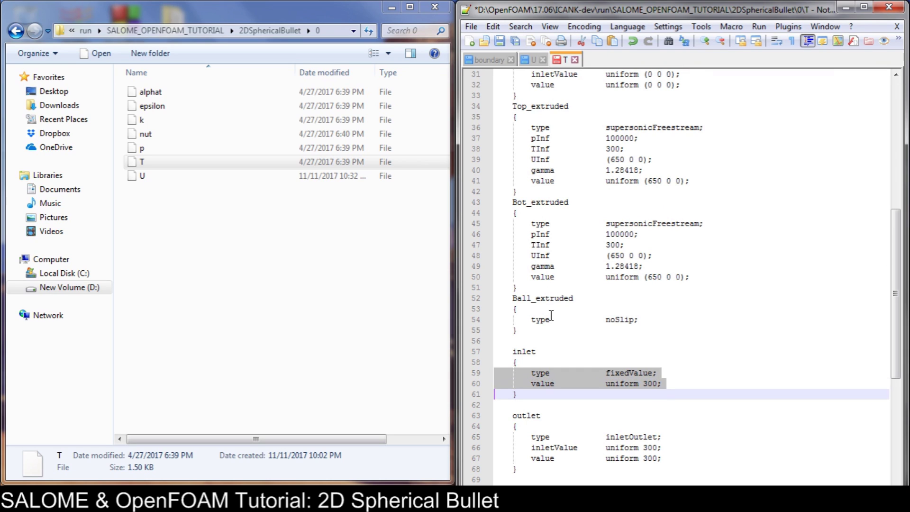
pyautogui.scroll(7, 551, 315)
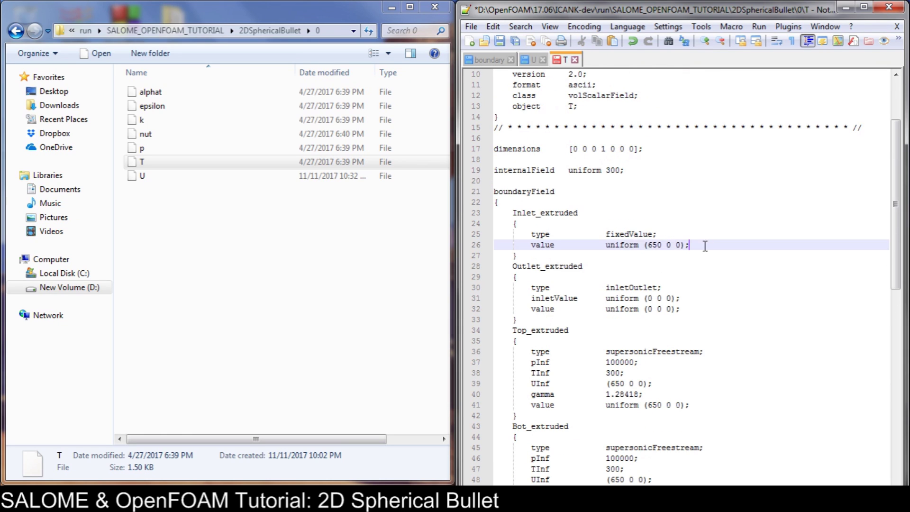
pyautogui.moveTo(713, 245); pyautogui.dragTo(426, 232)
pyautogui.hotkey('ctrl', 'v')
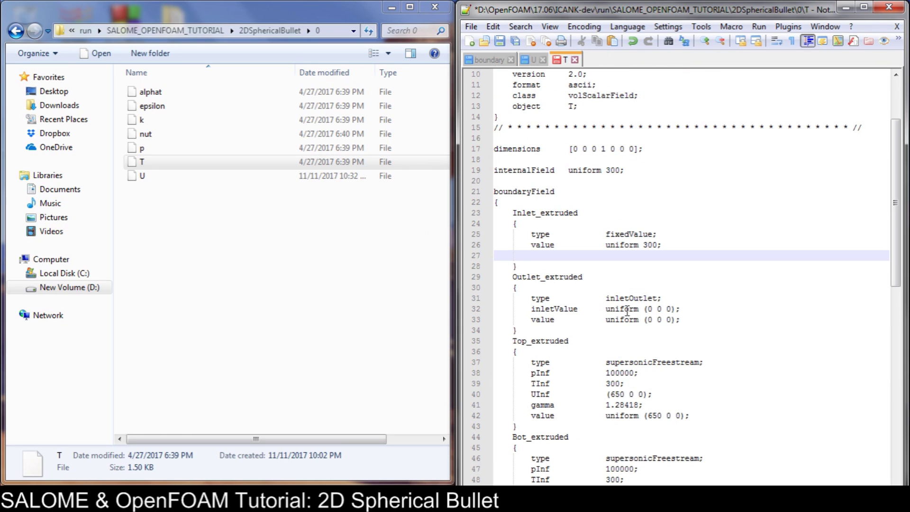
pyautogui.scroll(-9, 627, 310)
pyautogui.moveTo(666, 404); pyautogui.dragTo(468, 384)
pyautogui.hotkey('ctrl', 'c')
pyautogui.scroll(5, 775, 321)
pyautogui.moveTo(685, 191); pyautogui.dragTo(438, 166)
pyautogui.hotkey('ctrl', 'v')
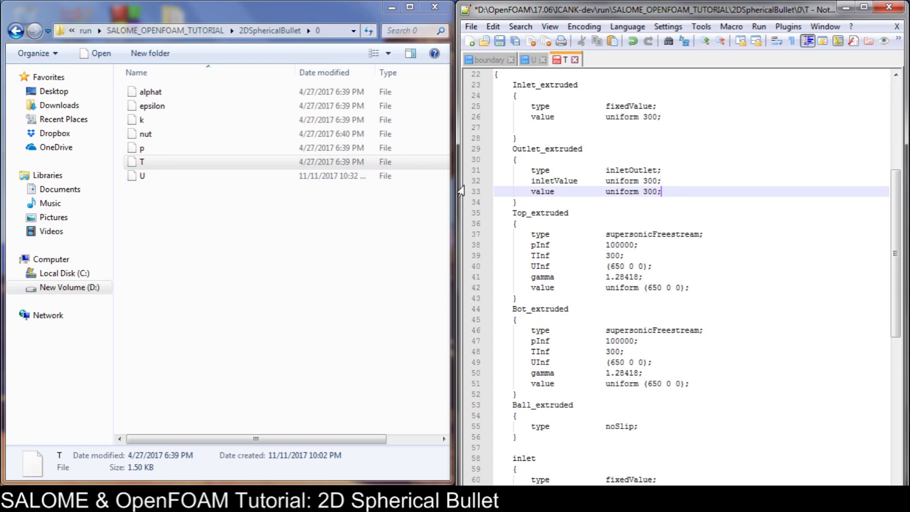
# Replace Bot_extruded and Top_extruded settings with the inletOutlet 300 temperature entries.
pyautogui.scroll(-9, 688, 268)
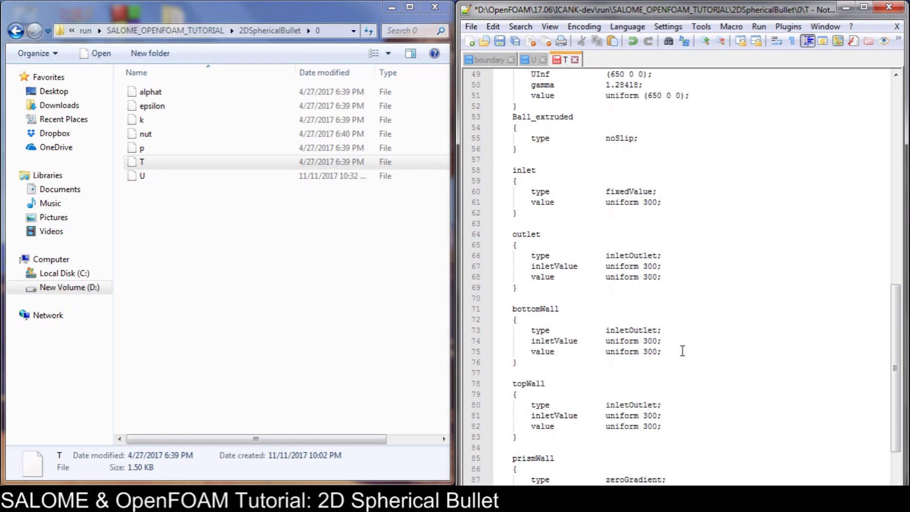
pyautogui.moveTo(682, 351); pyautogui.dragTo(494, 330)
pyautogui.hotkey('ctrl', 'c')
pyautogui.scroll(7, 654, 337)
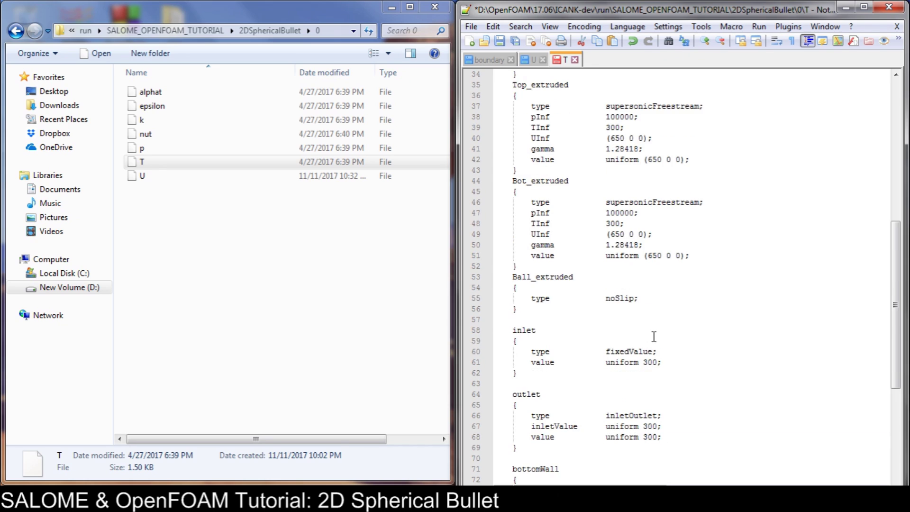
pyautogui.moveTo(703, 327); pyautogui.dragTo(454, 268)
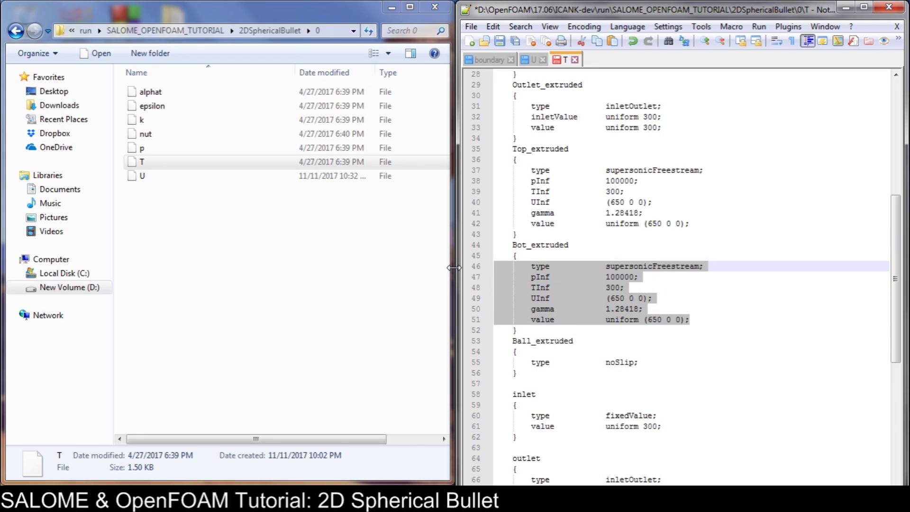
pyautogui.hotkey('ctrl', 'v')
pyautogui.moveTo(690, 223); pyautogui.dragTo(479, 172)
pyautogui.hotkey('ctrl', 'v')
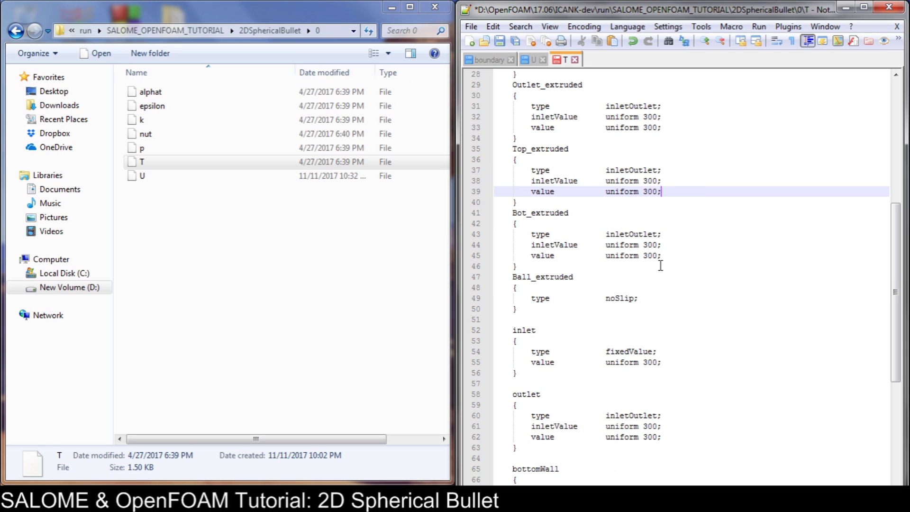
# Replace Ball_extruded's noSlip with prismWall's zeroGradient type and save T.
pyautogui.scroll(-8, 661, 266)
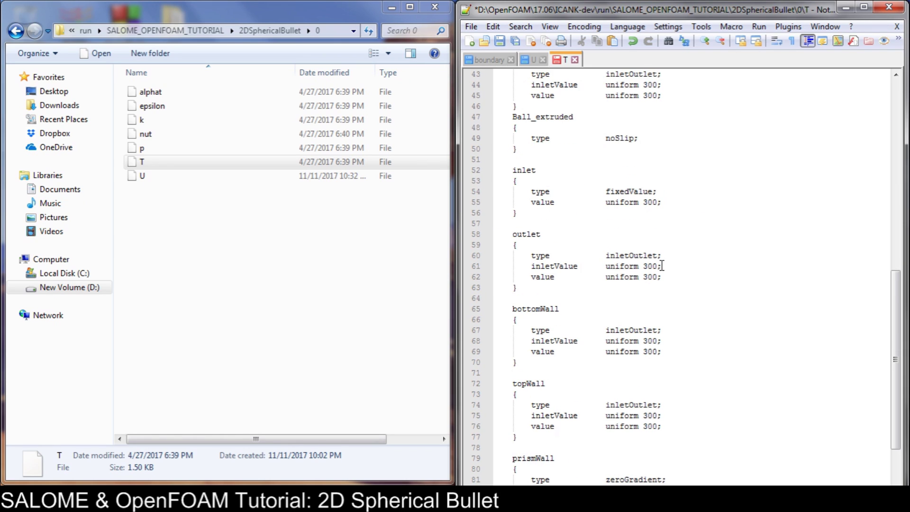
pyautogui.moveTo(671, 385); pyautogui.dragTo(492, 381)
pyautogui.hotkey('ctrl', 'c')
pyautogui.scroll(13, 690, 353)
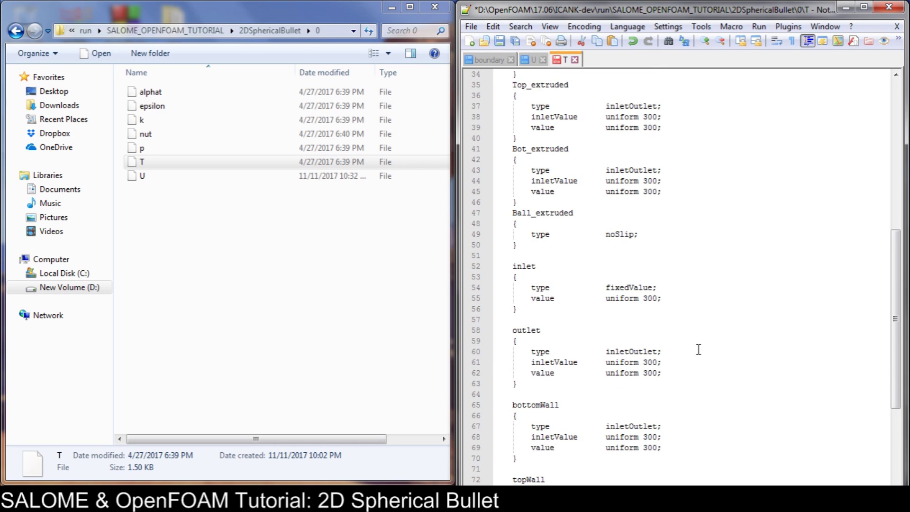
pyautogui.scroll(-4, 690, 307)
pyautogui.moveTo(645, 333); pyautogui.dragTo(459, 332)
pyautogui.hotkey('ctrl', 'v')
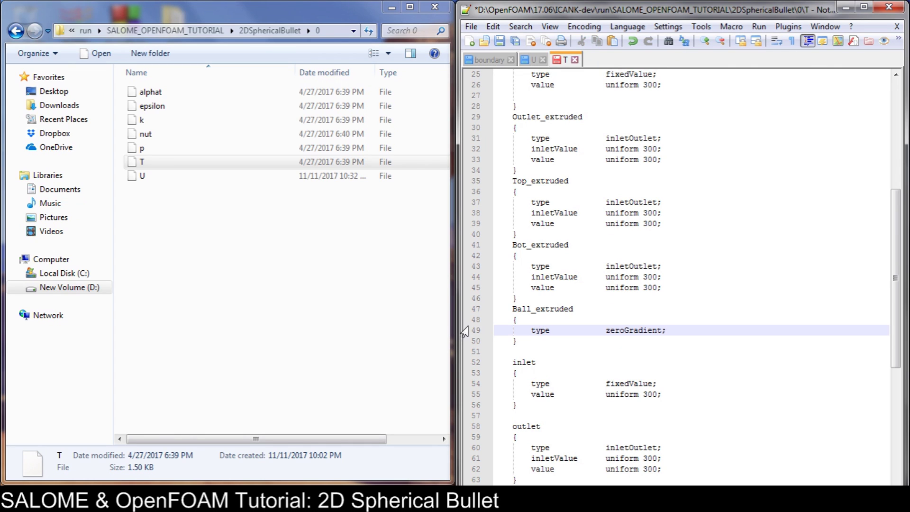
pyautogui.hotkey('ctrl', 's')
pyautogui.scroll(-9, 696, 351)
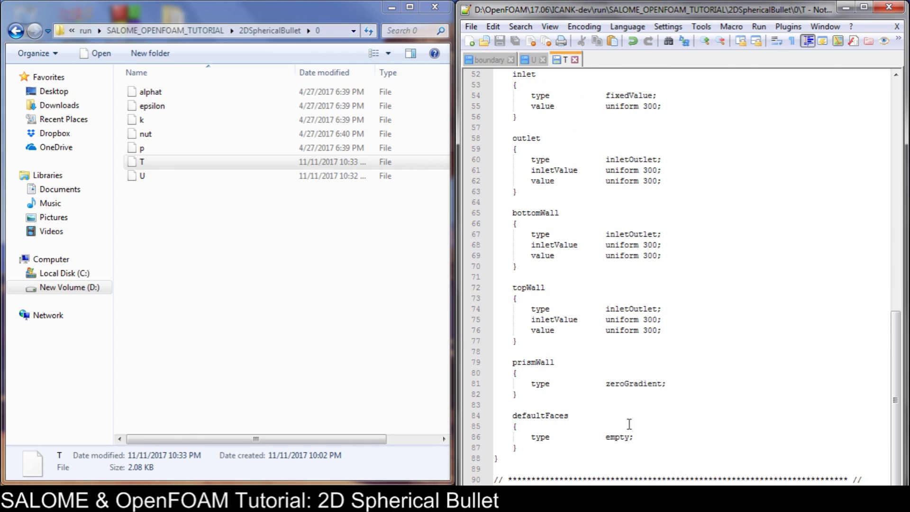
pyautogui.scroll(12, 652, 290)
pyautogui.scroll(-6, 651, 299)
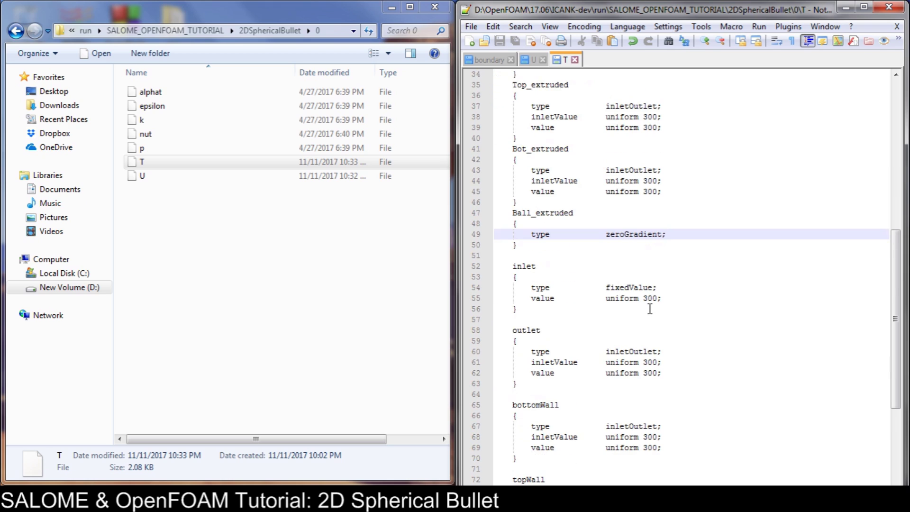
pyautogui.scroll(6, 678, 208)
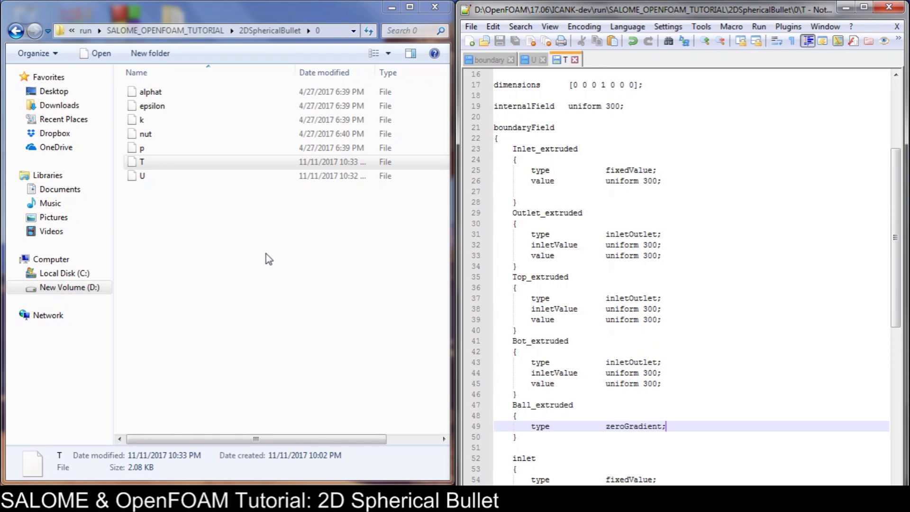
# Open the p file in Notepad++ and copy the Inlet_extruded through Ball_extruded blocks from T.
pyautogui.click(141, 150)
pyautogui.rightClick(142, 150)
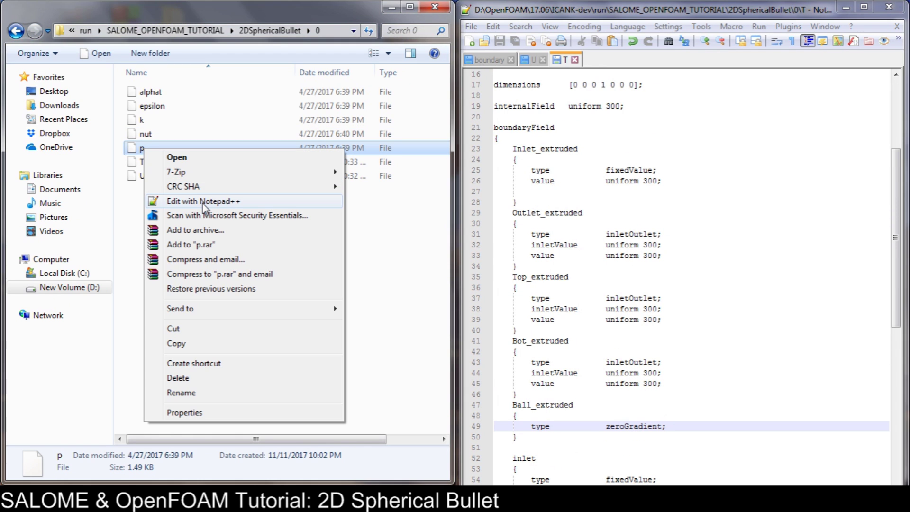
pyautogui.click(204, 202)
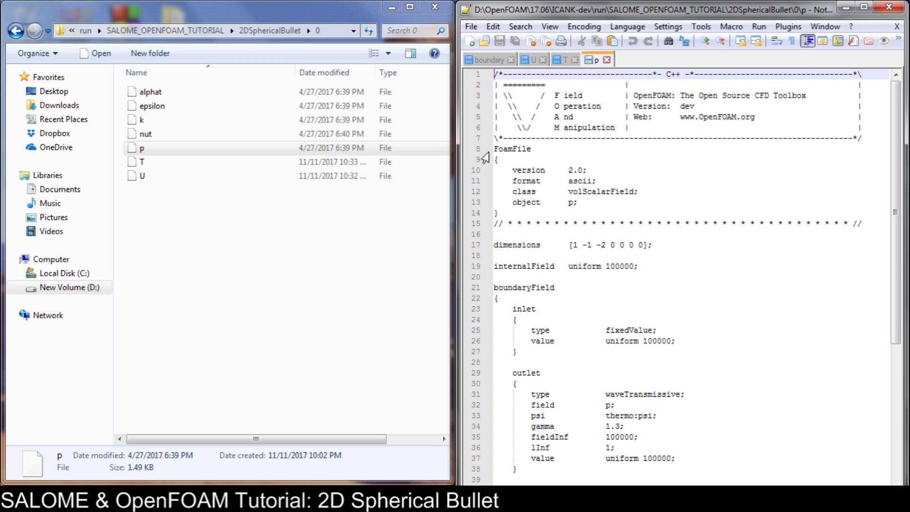
pyautogui.click(563, 59)
pyautogui.scroll(-3, 569, 237)
pyautogui.moveTo(523, 244); pyautogui.dragTo(481, 181)
pyautogui.hotkey('ctrl', 'c')
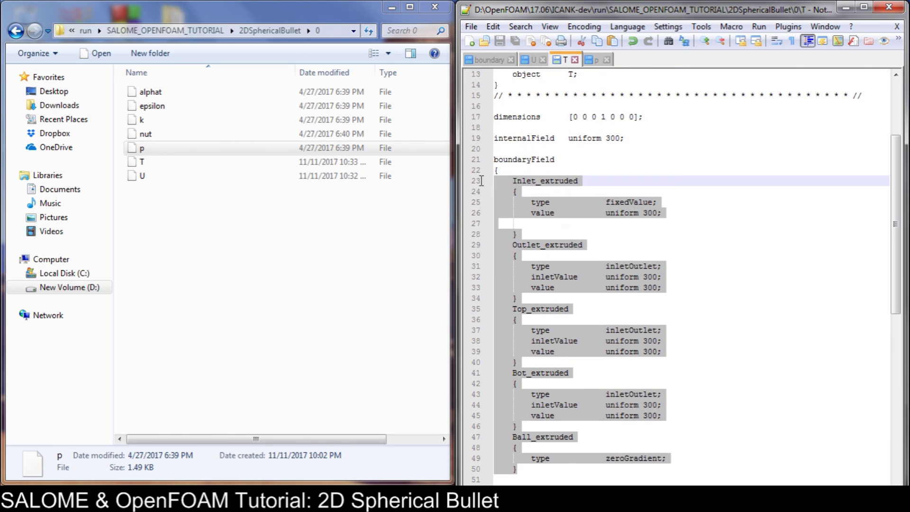
# Paste the extruded patch blocks into p's boundaryField and select Inlet_extruded's 300 value.
pyautogui.click(594, 60)
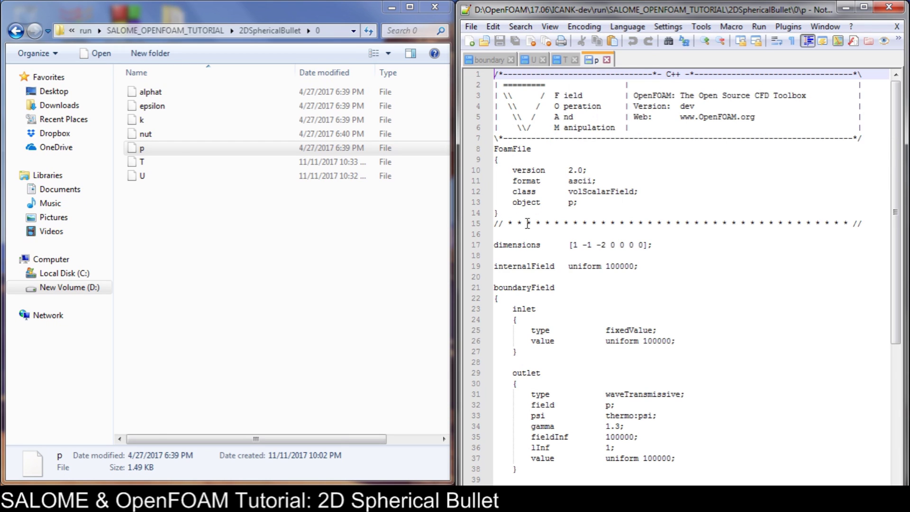
pyautogui.click(513, 300)
pyautogui.press('Return')
pyautogui.press('Return')
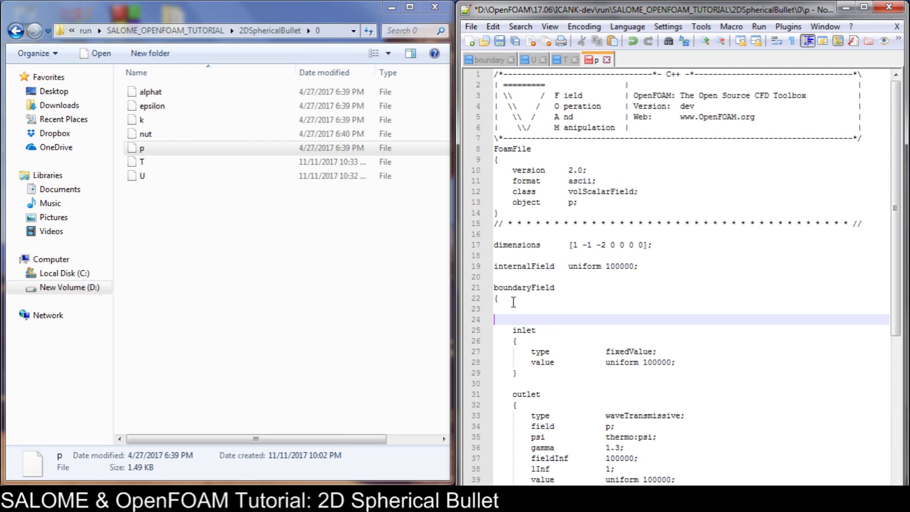
pyautogui.hotkey('ctrl', 'v')
pyautogui.scroll(-7, 569, 343)
pyautogui.scroll(3, 576, 342)
pyautogui.moveTo(696, 415); pyautogui.dragTo(454, 402)
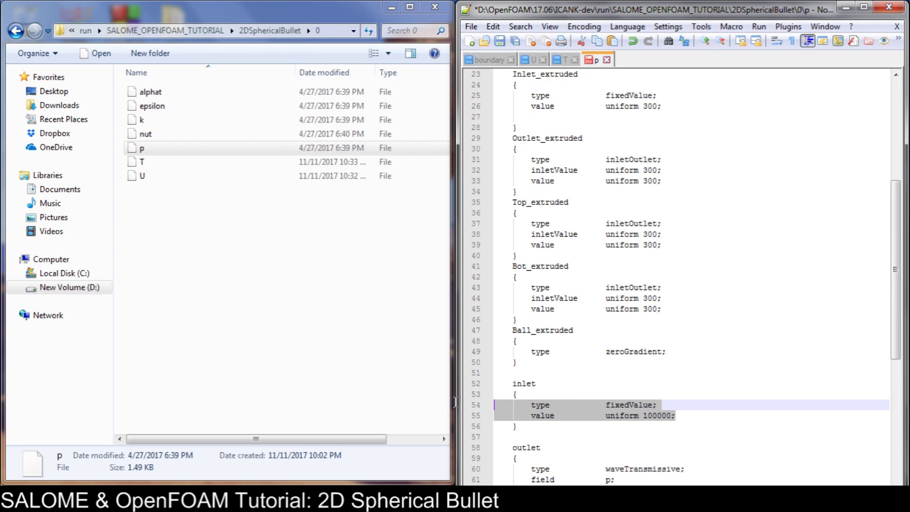
pyautogui.scroll(5, 592, 368)
pyautogui.doubleClick(651, 266)
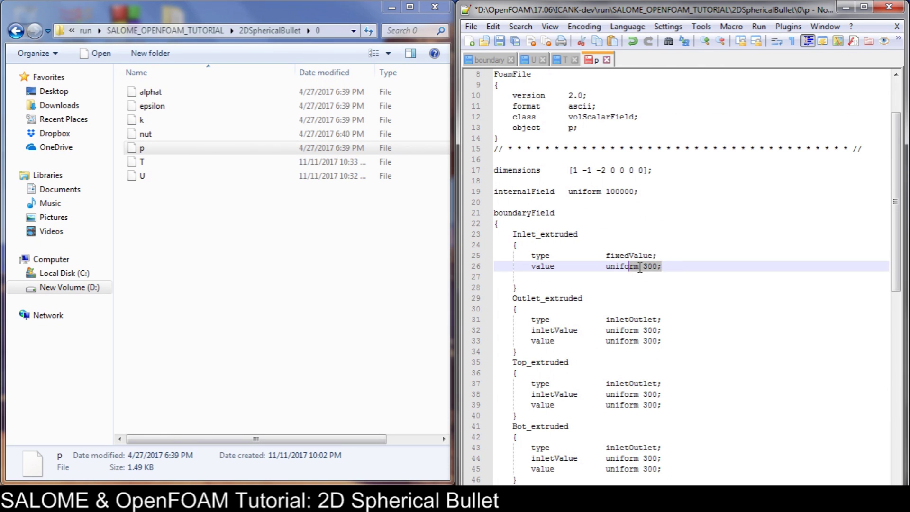
# Set Inlet_extruded's value to uniform 100000 and save p.
pyautogui.write('100000')
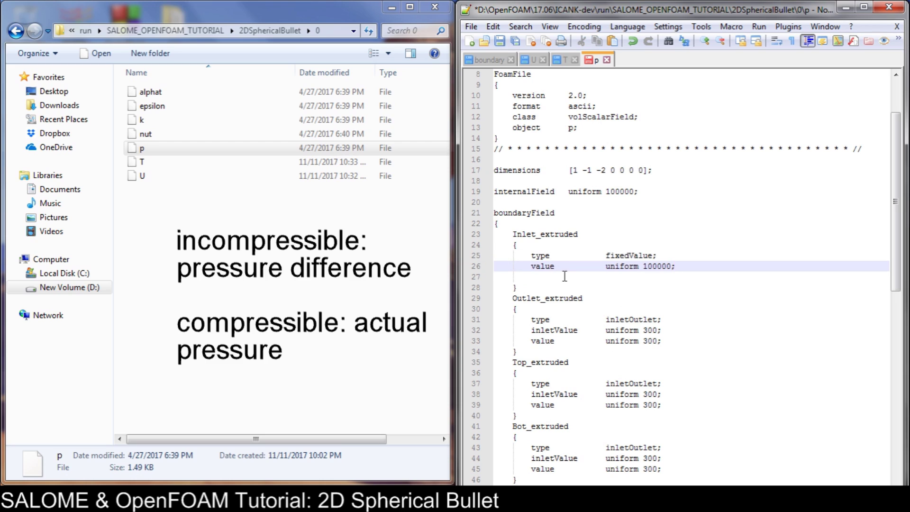
pyautogui.press('End')
pyautogui.moveTo(671, 266); pyautogui.dragTo(645, 264)
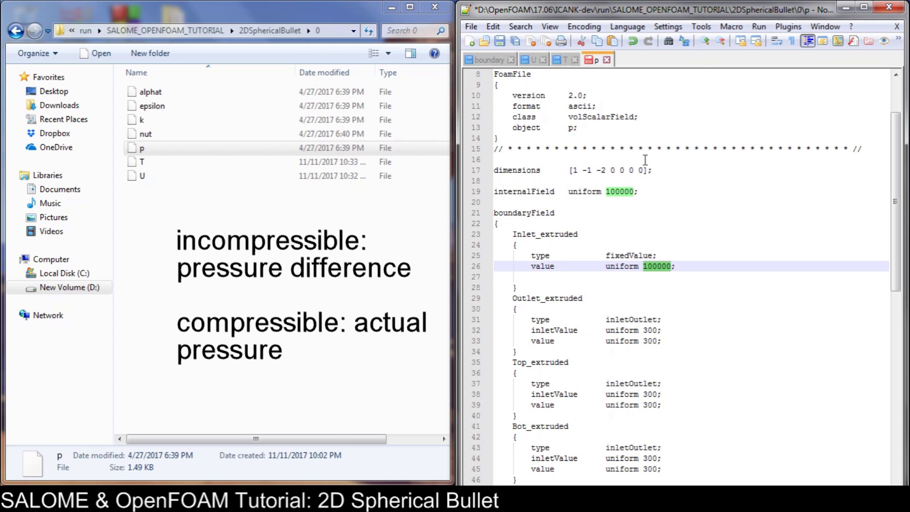
pyautogui.hotkey('ctrl', 's')
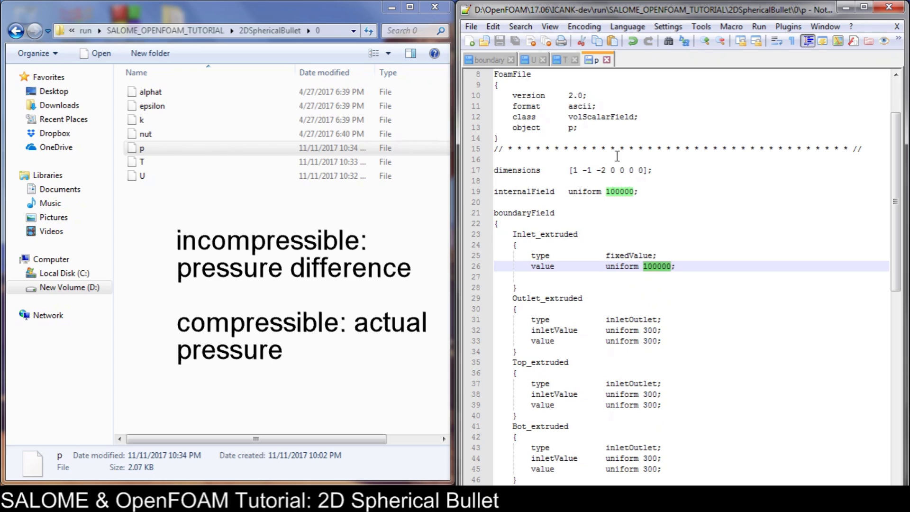
pyautogui.click(573, 130)
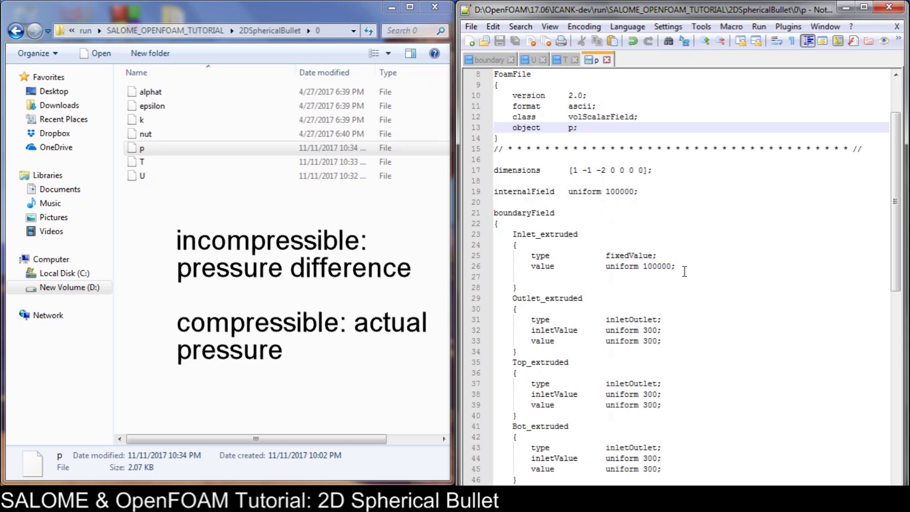
# Replace Outlet_extruded's inletOutlet entries with the outlet's waveTransmissive settings.
pyautogui.scroll(-1, 674, 266)
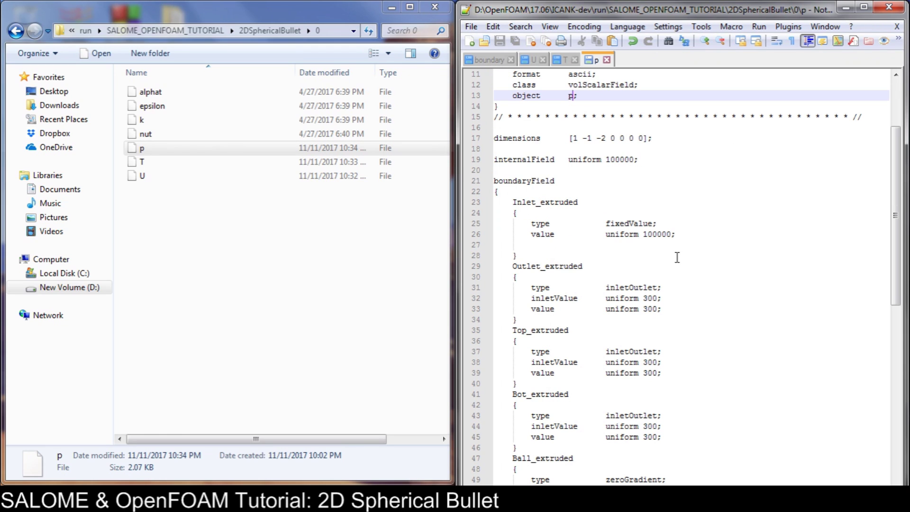
pyautogui.scroll(-2, 672, 259)
pyautogui.scroll(1, 673, 256)
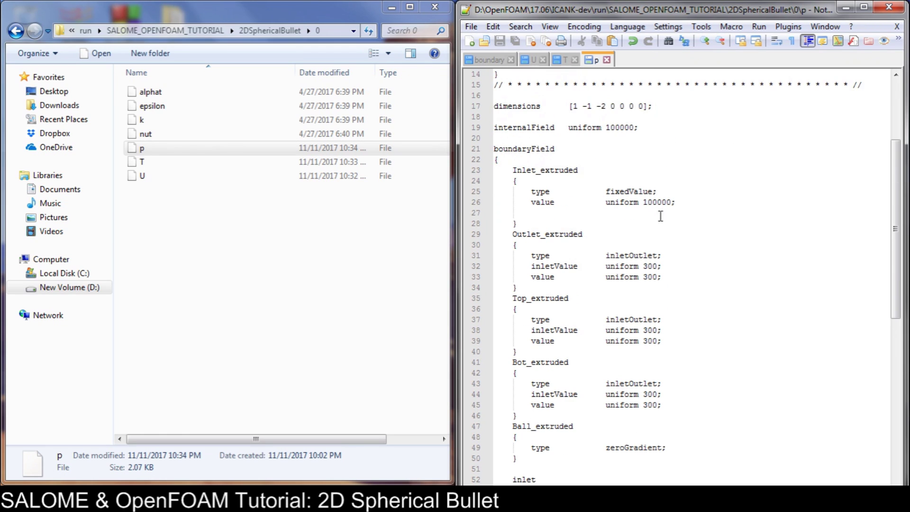
pyautogui.scroll(-4, 662, 227)
pyautogui.scroll(3, 673, 169)
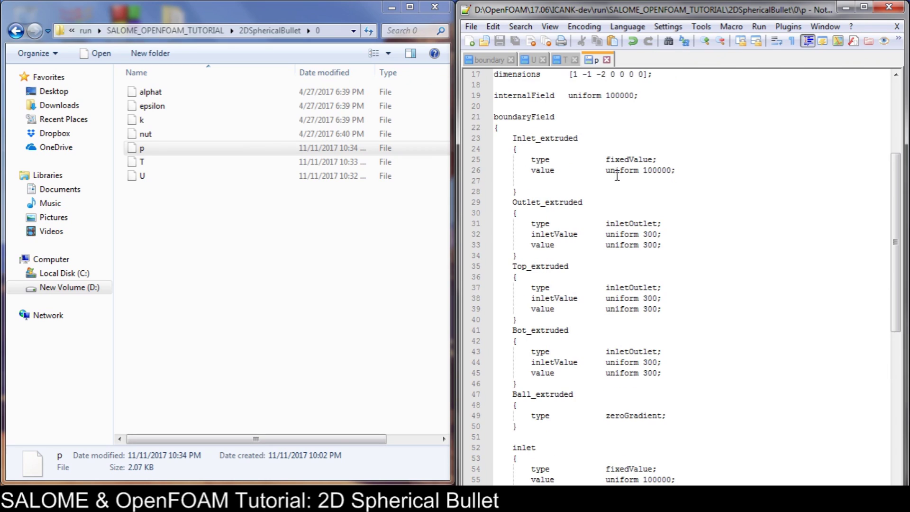
pyautogui.scroll(-4, 701, 251)
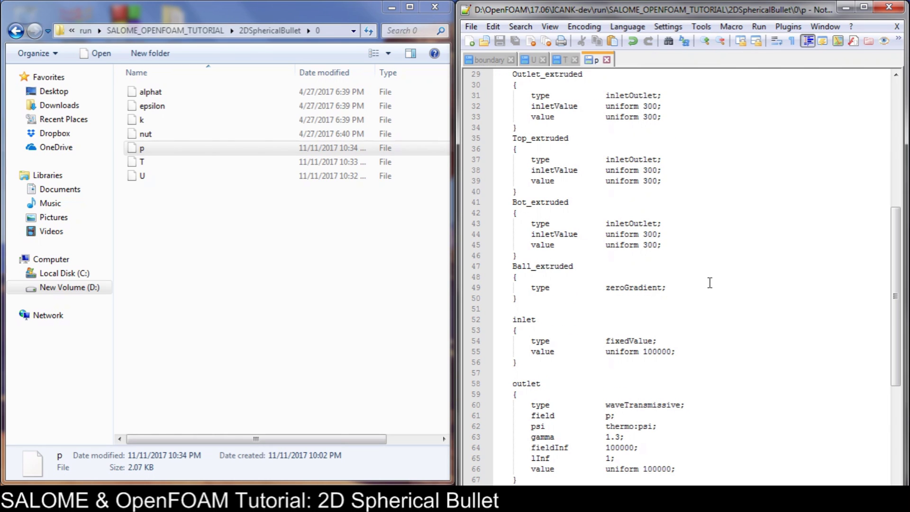
pyautogui.scroll(-3, 711, 282)
pyautogui.moveTo(679, 373); pyautogui.dragTo(460, 308)
pyautogui.hotkey('ctrl', 'c')
pyautogui.scroll(6, 677, 304)
pyautogui.moveTo(661, 213); pyautogui.dragTo(495, 191)
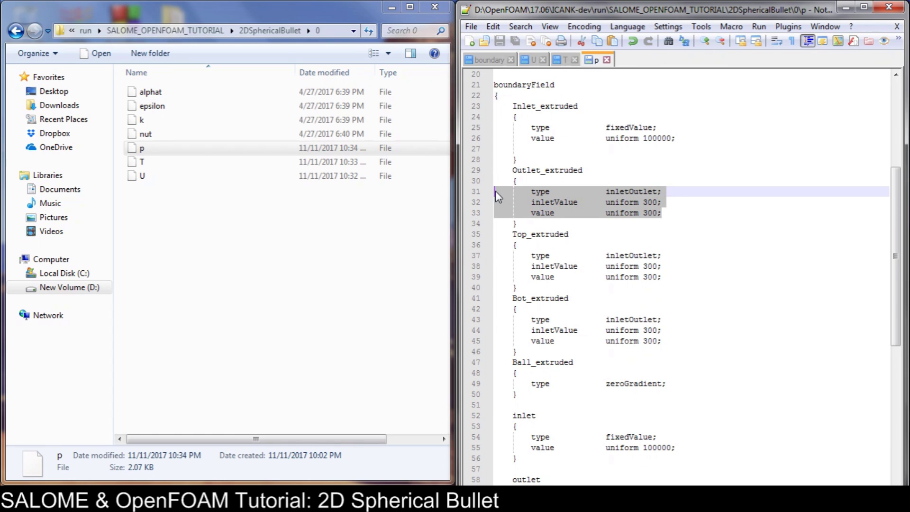
pyautogui.hotkey('ctrl', 'v')
# Set Top_extruded and Bot_extruded to type zeroGradient, copied from bottomWall.
pyautogui.scroll(-1, 617, 260)
pyautogui.scroll(-8, 617, 260)
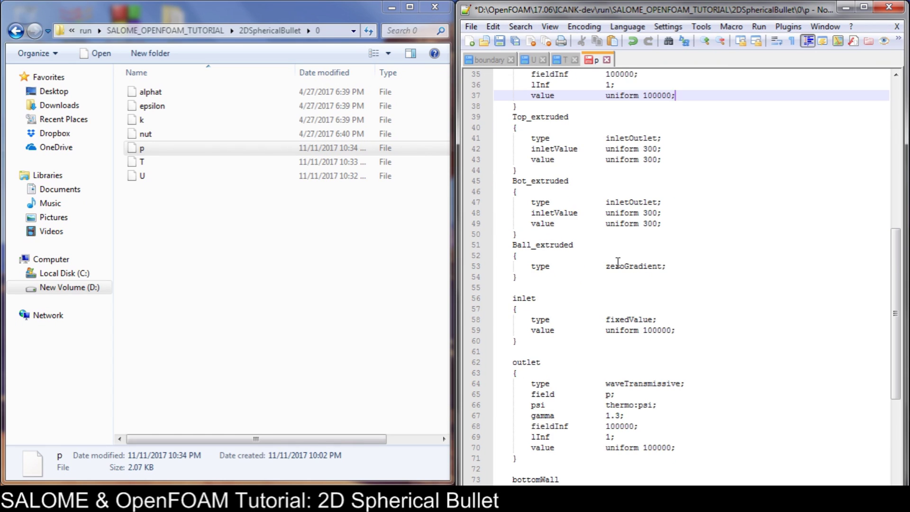
pyautogui.moveTo(671, 373); pyautogui.dragTo(453, 369)
pyautogui.hotkey('ctrl', 'c')
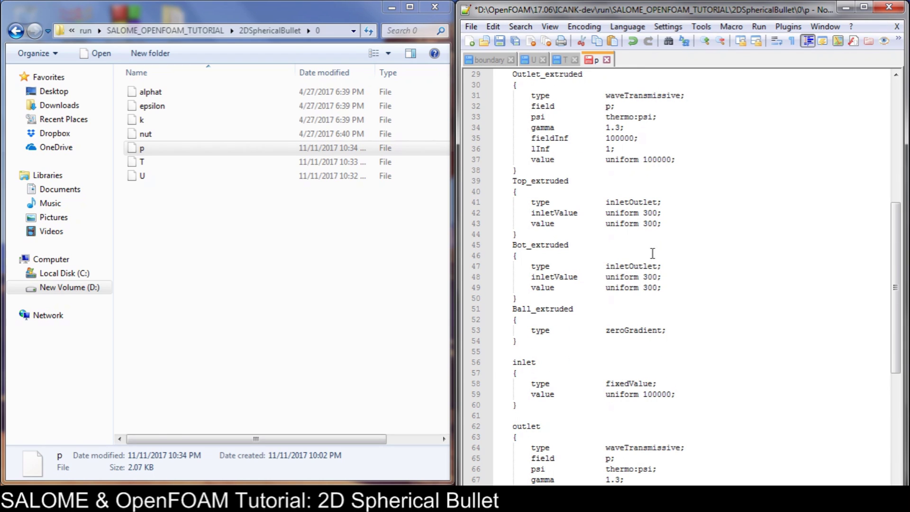
pyautogui.moveTo(669, 223); pyautogui.dragTo(477, 204)
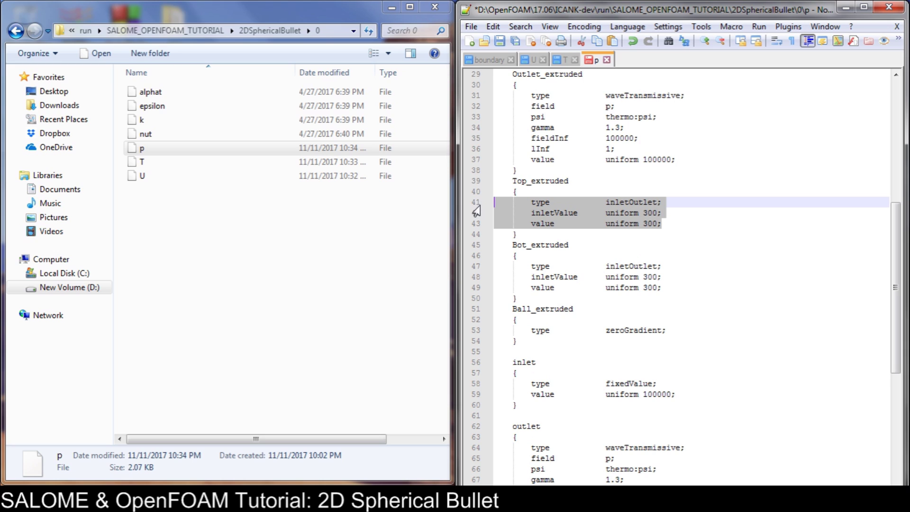
pyautogui.hotkey('ctrl', 'v')
pyautogui.moveTo(663, 271); pyautogui.dragTo(478, 247)
pyautogui.hotkey('ctrl', 'v')
# Save the p file and review the extruded patch definitions.
pyautogui.scroll(-8, 644, 302)
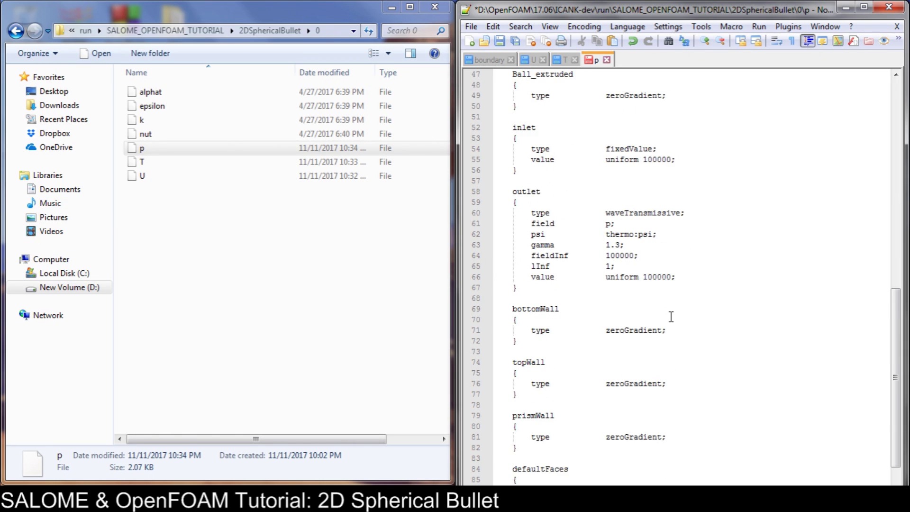
pyautogui.scroll(6, 664, 375)
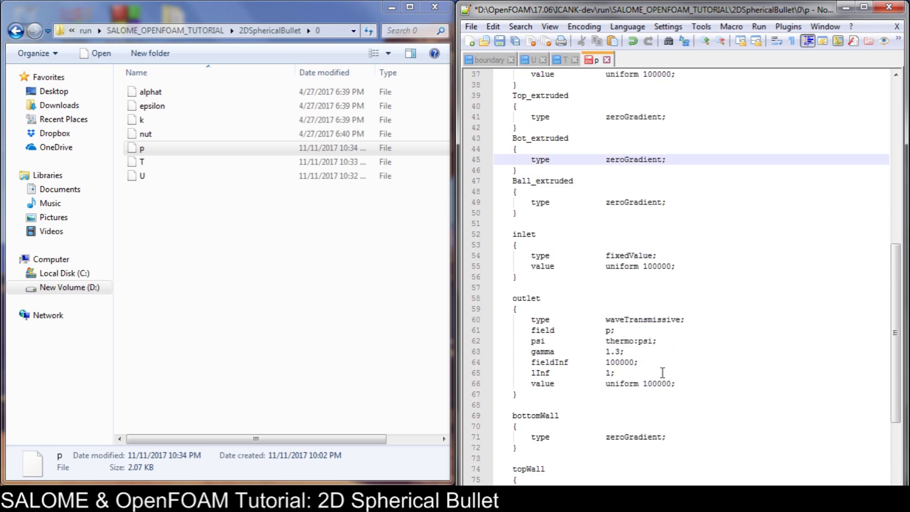
pyautogui.scroll(-6, 673, 342)
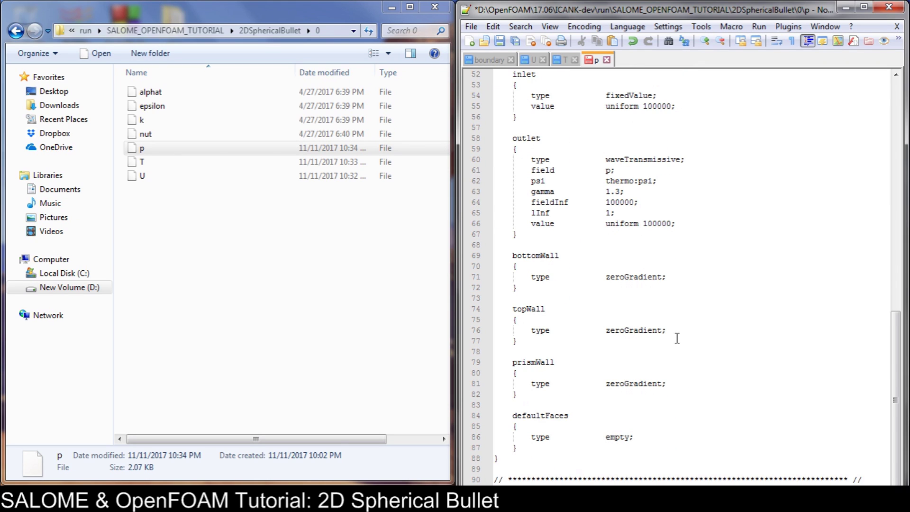
pyautogui.hotkey('ctrl', 's')
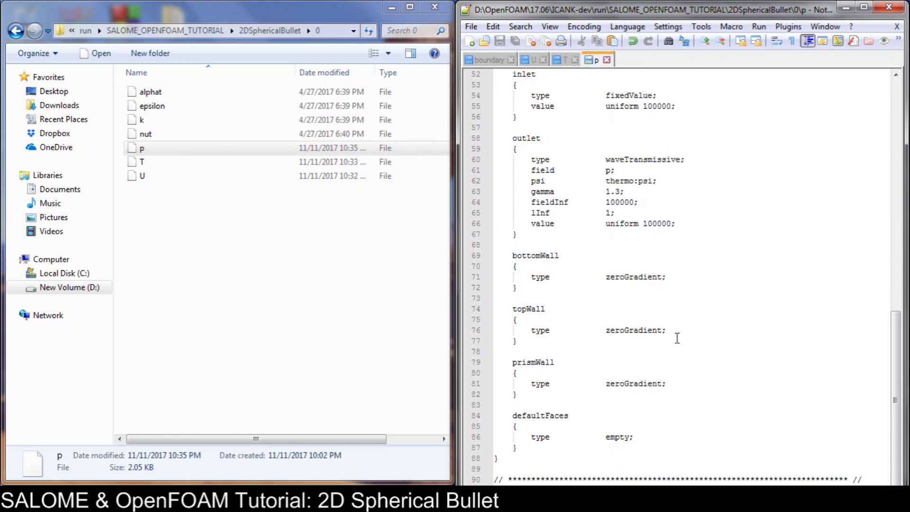
pyautogui.scroll(7, 677, 338)
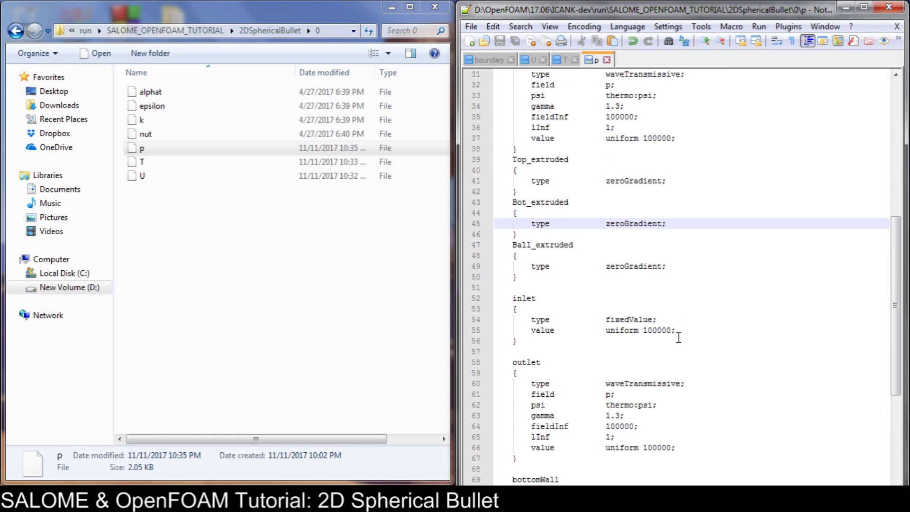
pyautogui.scroll(2, 678, 338)
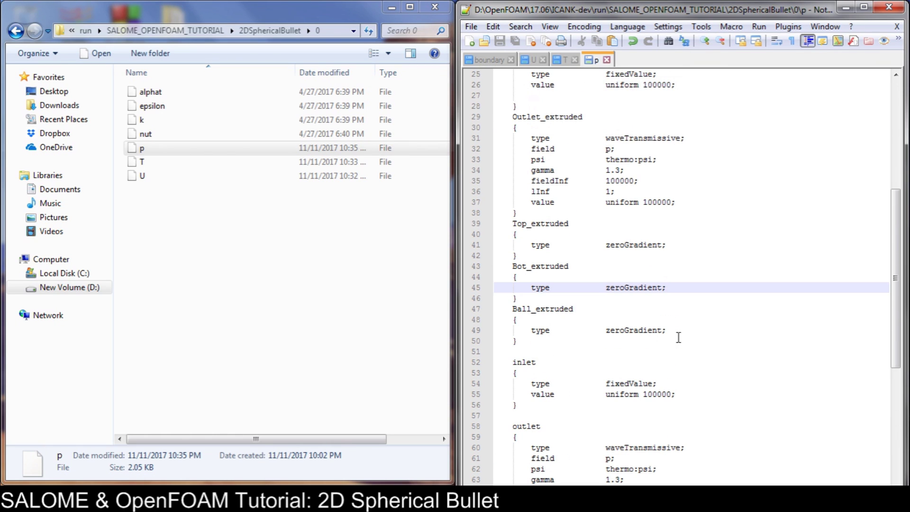
pyautogui.scroll(-8, 678, 337)
pyautogui.scroll(3, 678, 337)
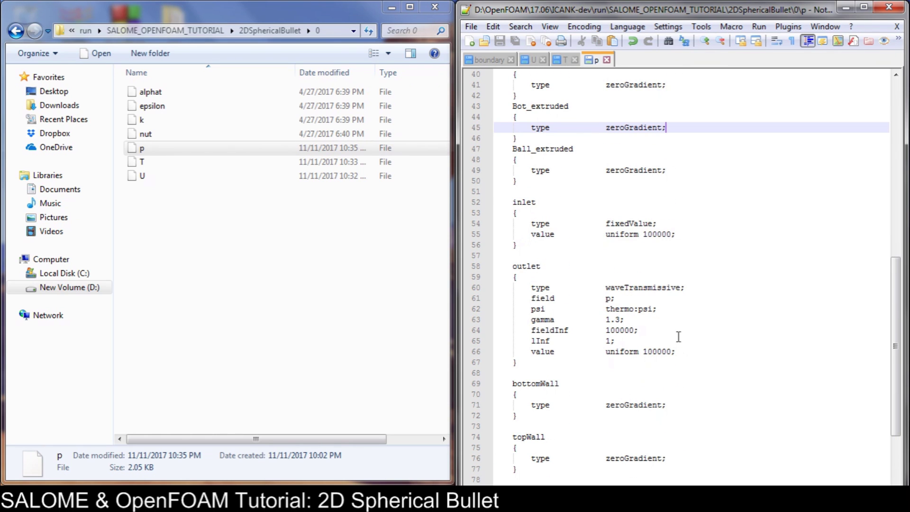
pyautogui.scroll(5, 678, 336)
# Open nut in Notepad++ and paste p's extruded patch blocks into its boundaryField.
pyautogui.rightClick(204, 134)
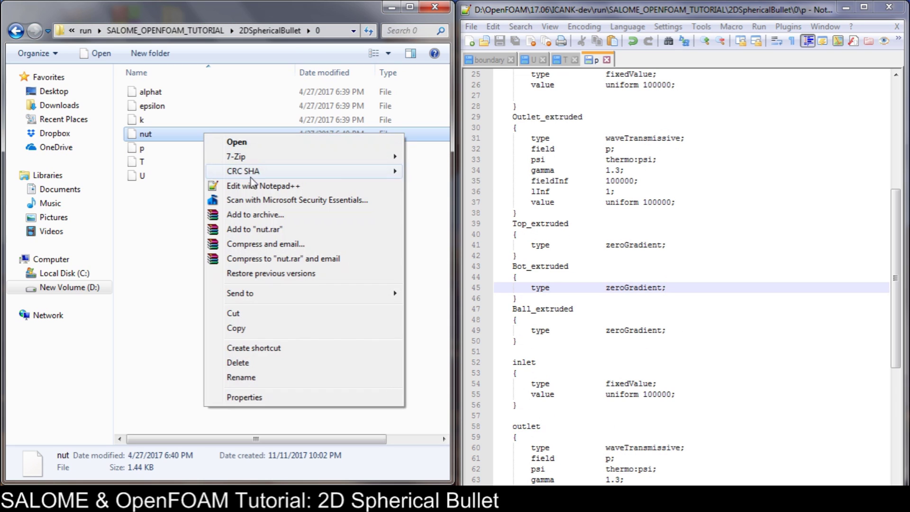
pyautogui.click(263, 185)
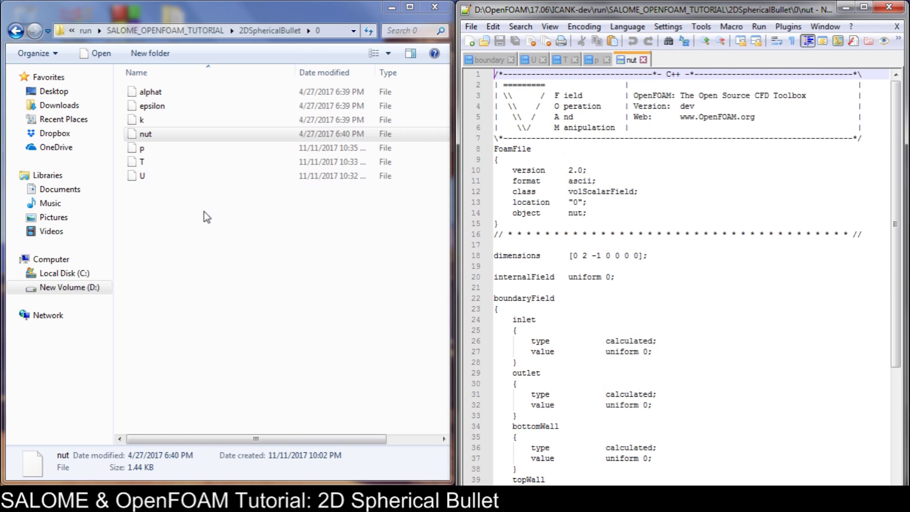
pyautogui.click(592, 66)
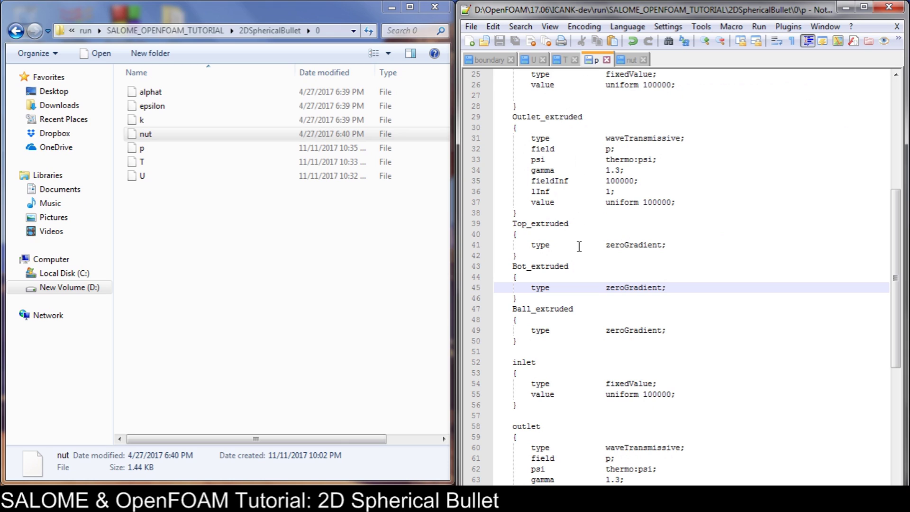
pyautogui.scroll(-2, 583, 299)
pyautogui.moveTo(521, 275); pyautogui.dragTo(469, 275)
pyautogui.hotkey('ctrl', 'c')
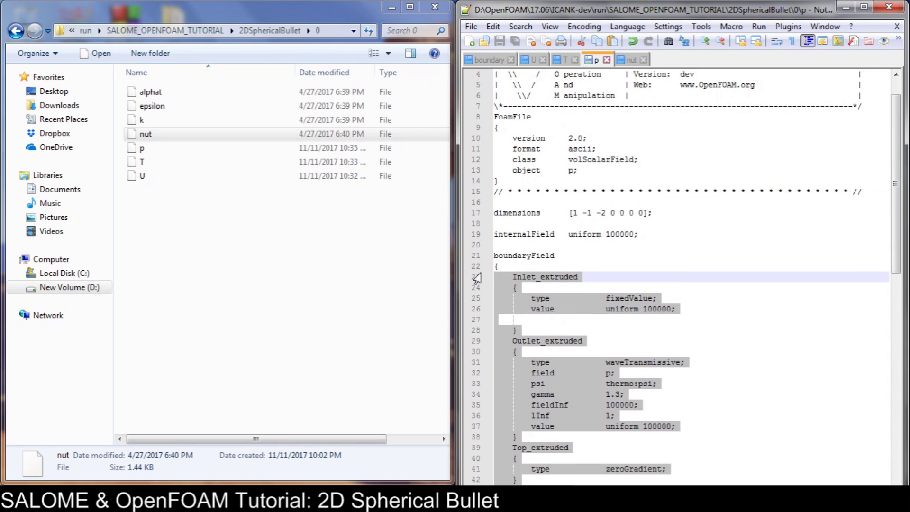
pyautogui.click(626, 61)
pyautogui.click(508, 305)
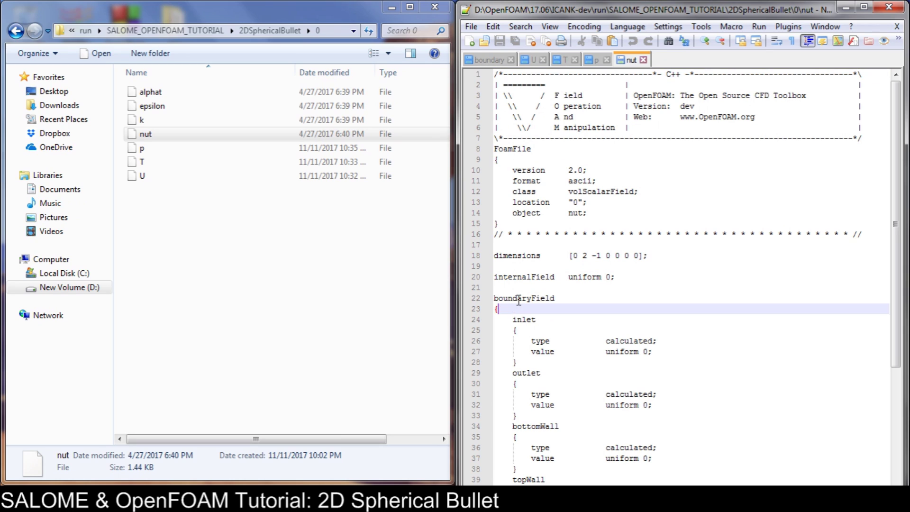
pyautogui.press('Return')
pyautogui.press('Return')
pyautogui.press('Up')
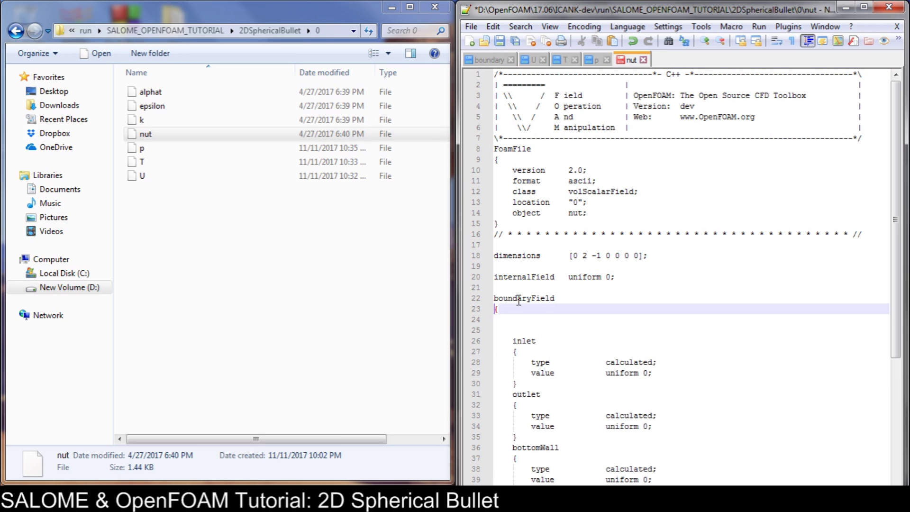
pyautogui.hotkey('ctrl', 'v')
# Make Inlet_extruded and Outlet_extruded calculated with uniform 0, copied from the inlet.
pyautogui.scroll(-8, 564, 331)
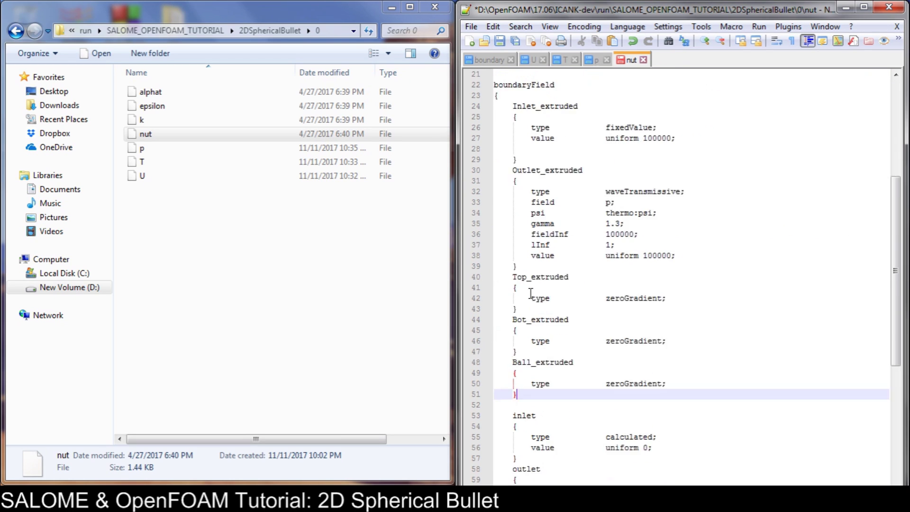
pyautogui.moveTo(659, 290); pyautogui.dragTo(449, 279)
pyautogui.hotkey('ctrl', 'c')
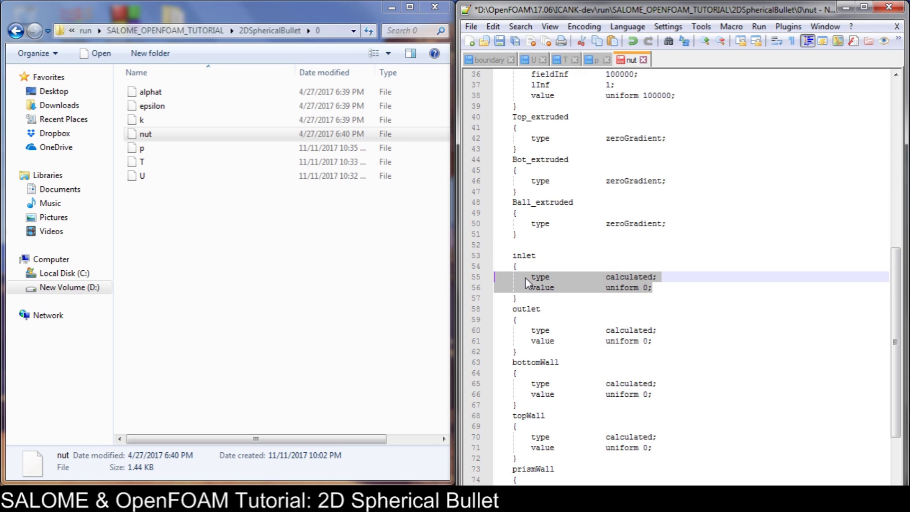
pyautogui.scroll(7, 580, 337)
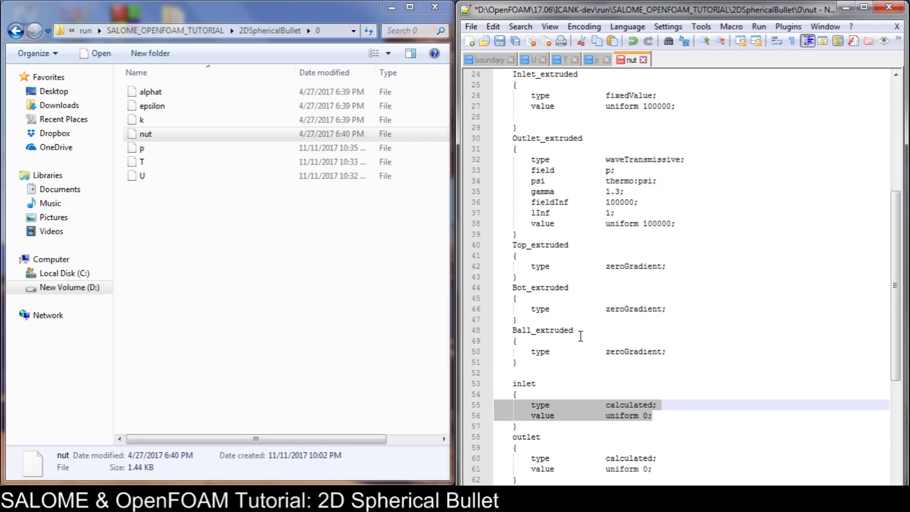
pyautogui.moveTo(678, 203); pyautogui.dragTo(481, 195)
pyautogui.hotkey('ctrl', 'v')
pyautogui.moveTo(683, 320); pyautogui.dragTo(454, 251)
pyautogui.hotkey('ctrl', 'v')
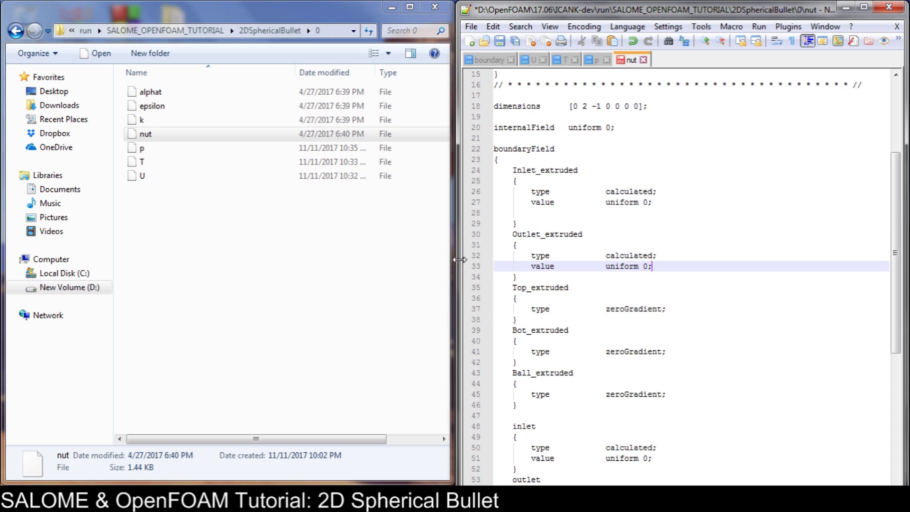
# Make Top_extruded and Bot_extruded calculated with uniform 0, copied from topWall.
pyautogui.scroll(-9, 616, 317)
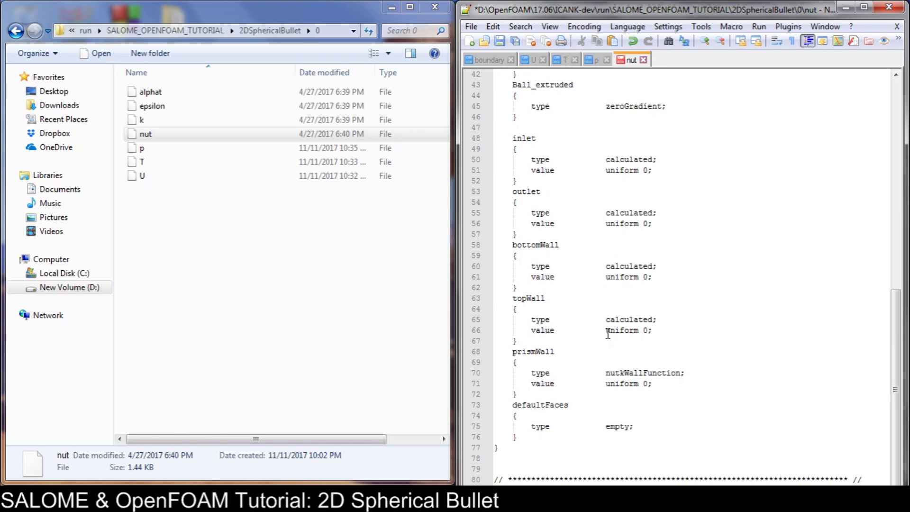
pyautogui.moveTo(667, 327); pyautogui.dragTo(489, 313)
pyautogui.hotkey('ctrl', 'c')
pyautogui.scroll(7, 578, 326)
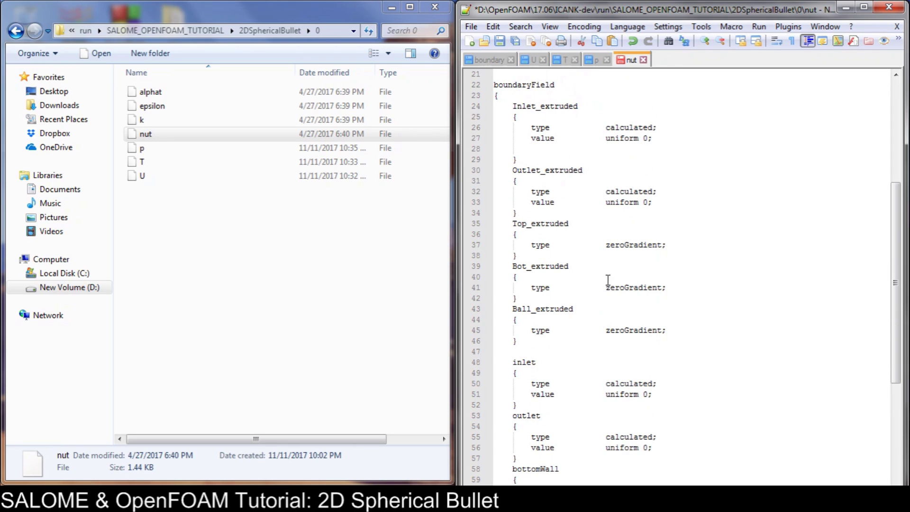
pyautogui.moveTo(666, 244); pyautogui.dragTo(495, 244)
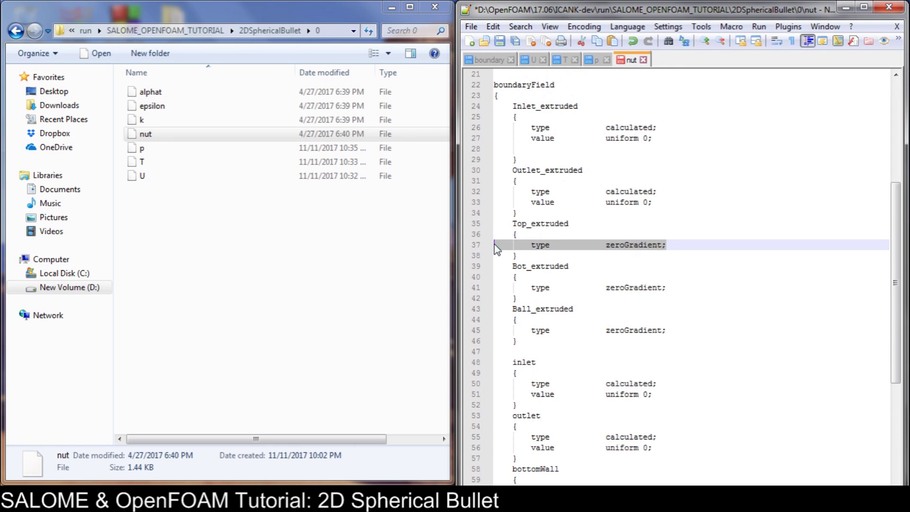
pyautogui.hotkey('ctrl', 'v')
pyautogui.moveTo(687, 297); pyautogui.dragTo(468, 298)
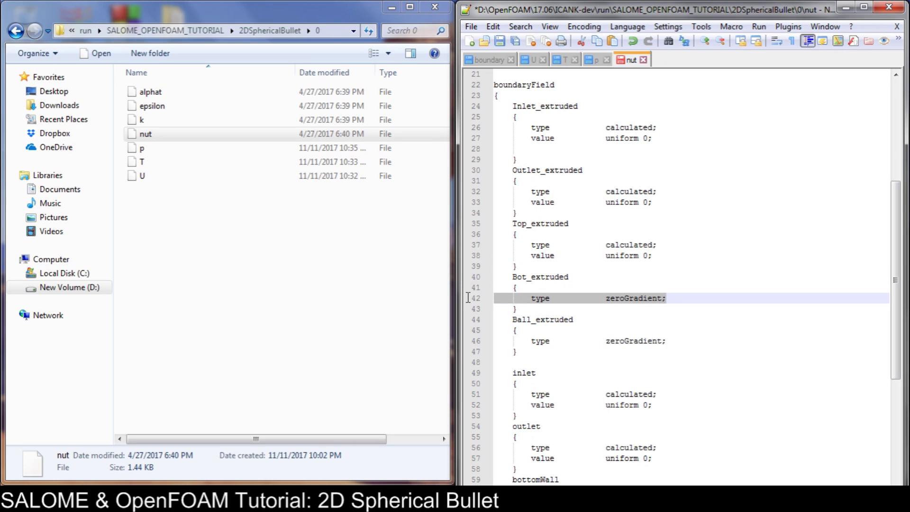
pyautogui.hotkey('ctrl', 'v')
# Make Ball_extruded a nutkWallFunction with uniform 0 and save nut.
pyautogui.scroll(-6, 686, 353)
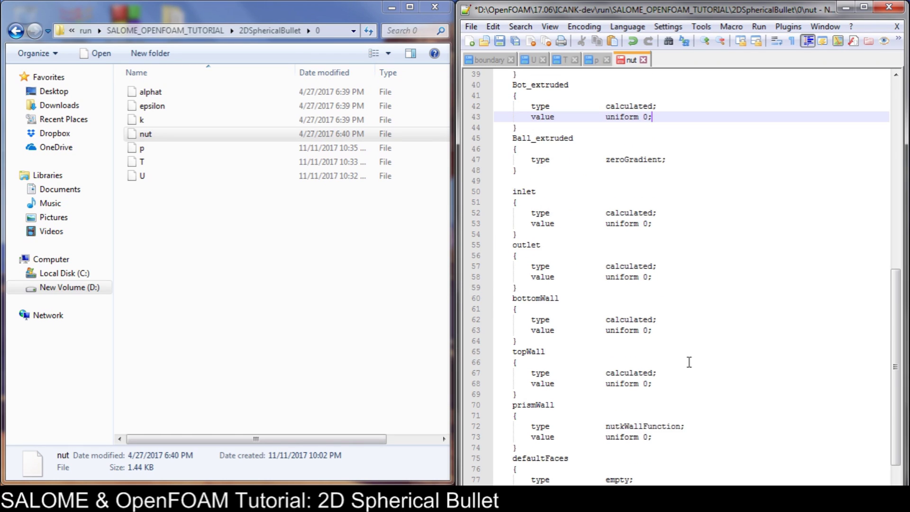
pyautogui.scroll(-2, 689, 362)
pyautogui.moveTo(657, 383); pyautogui.dragTo(472, 372)
pyautogui.hotkey('ctrl', 'c')
pyautogui.scroll(9, 630, 328)
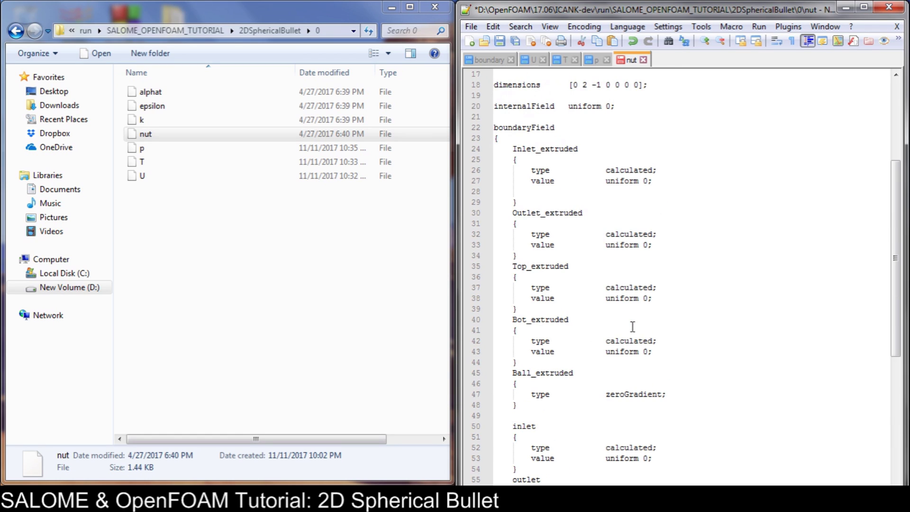
pyautogui.moveTo(663, 388); pyautogui.dragTo(466, 394)
pyautogui.hotkey('ctrl', 'v')
pyautogui.hotkey('ctrl', 's')
pyautogui.scroll(-1, 593, 372)
pyautogui.scroll(-8, 592, 372)
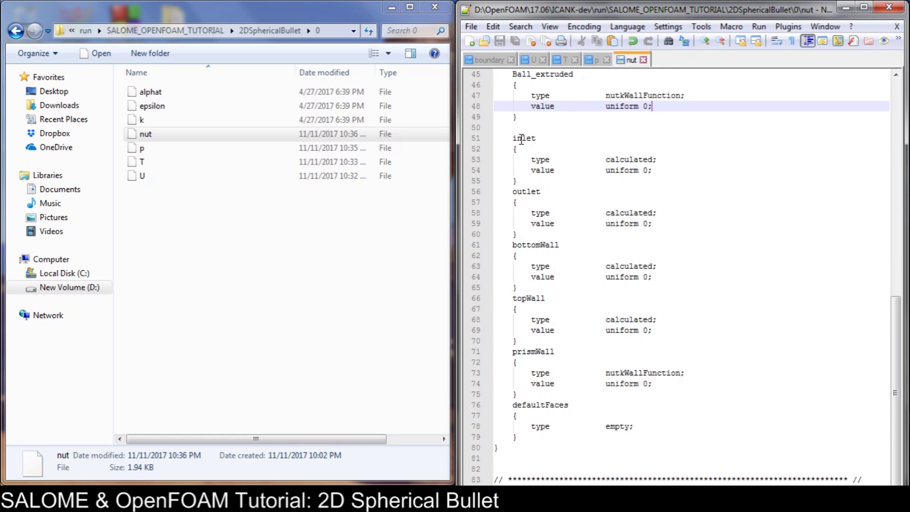
# Open the k file in Notepad++ and copy the extruded patch blocks from nut.
pyautogui.rightClick(169, 122)
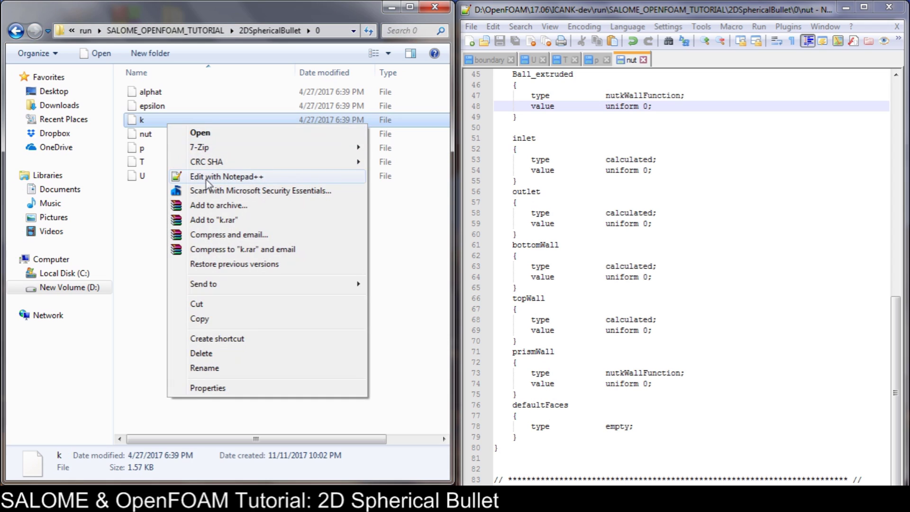
pyautogui.click(207, 182)
pyautogui.click(626, 61)
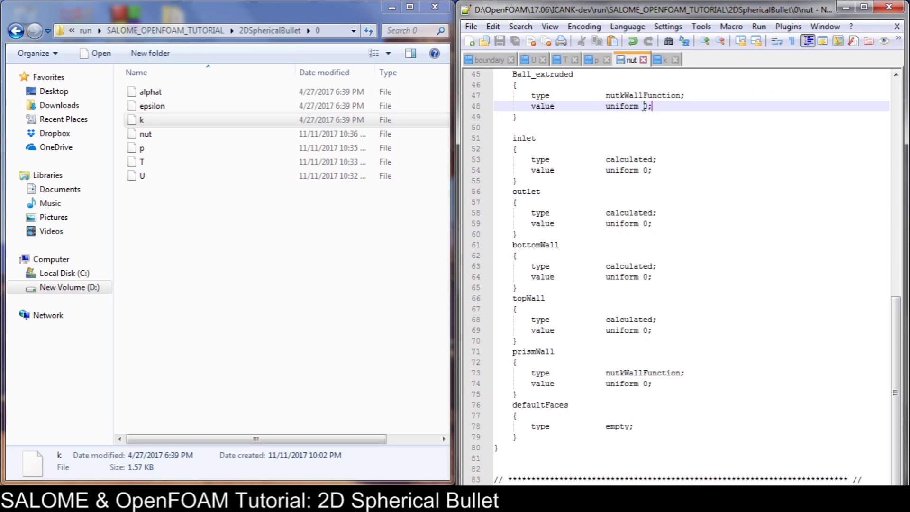
pyautogui.scroll(3, 569, 370)
pyautogui.moveTo(521, 214); pyautogui.dragTo(484, 181)
pyautogui.hotkey('ctrl', 'c')
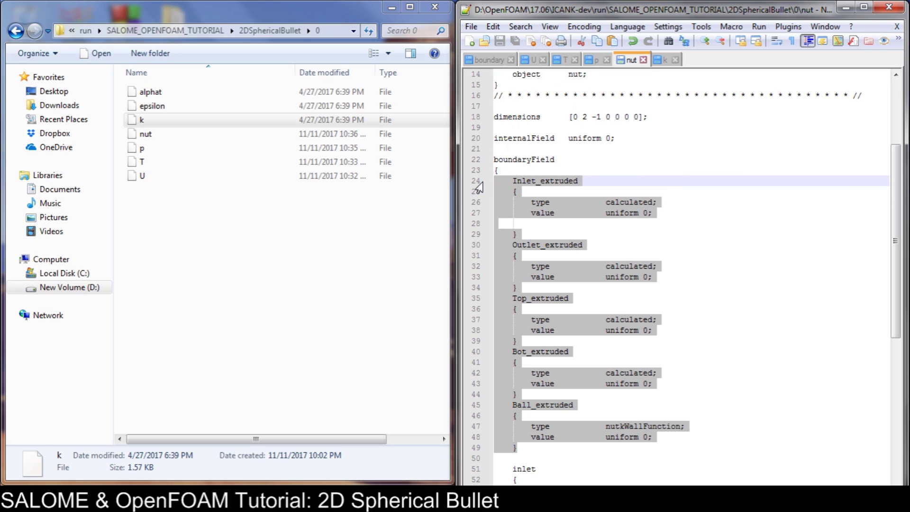
# Paste nut's extruded patch blocks into k's boundaryField and save.
pyautogui.click(662, 60)
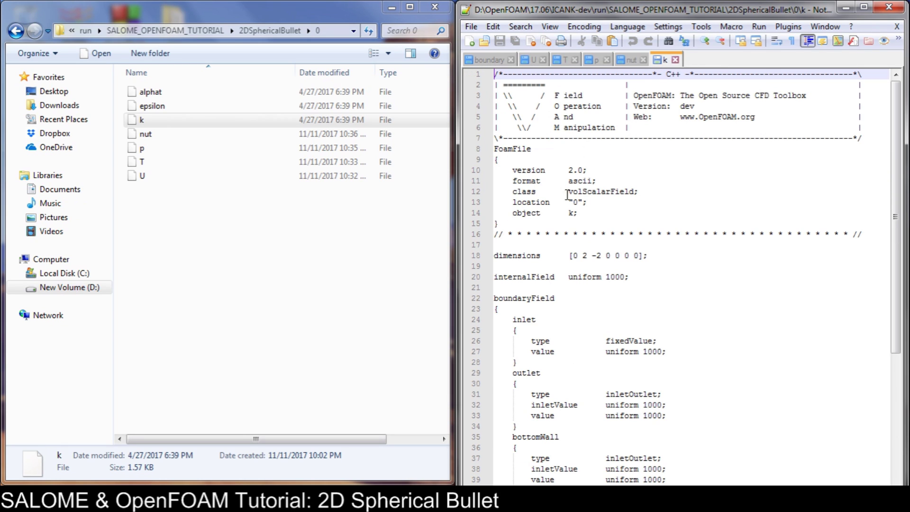
pyautogui.click(525, 310)
pyautogui.write('\\')
pyautogui.press('Return')
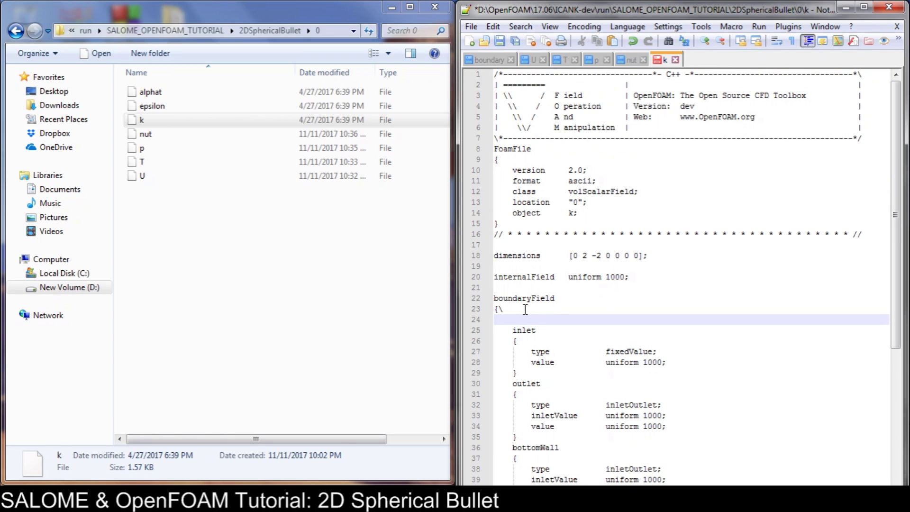
pyautogui.press('BackSpace')
pyautogui.press('BackSpace')
pyautogui.press('Return')
pyautogui.press('Return')
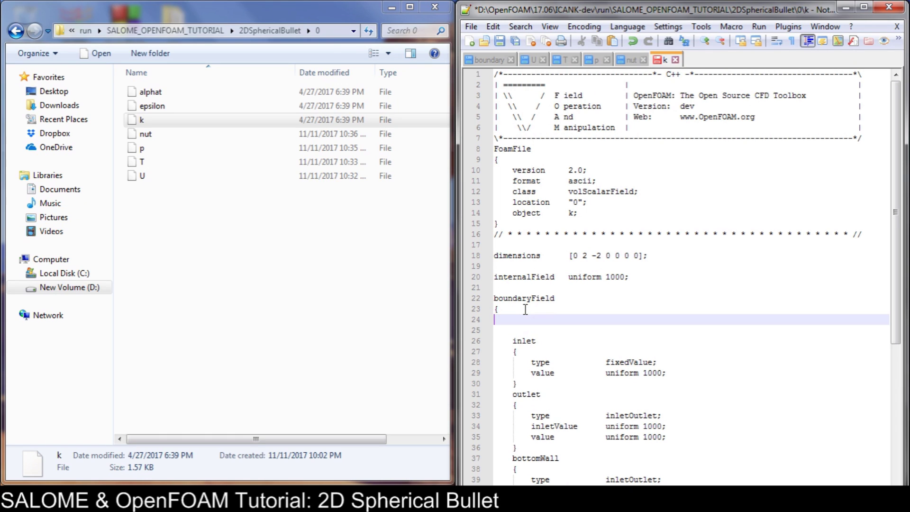
pyautogui.hotkey('ctrl', 'v')
pyautogui.hotkey('ctrl', 's')
# Make Inlet_extruded fixedValue with uniform 1000, copied from the inlet, and save.
pyautogui.scroll(-9, 525, 310)
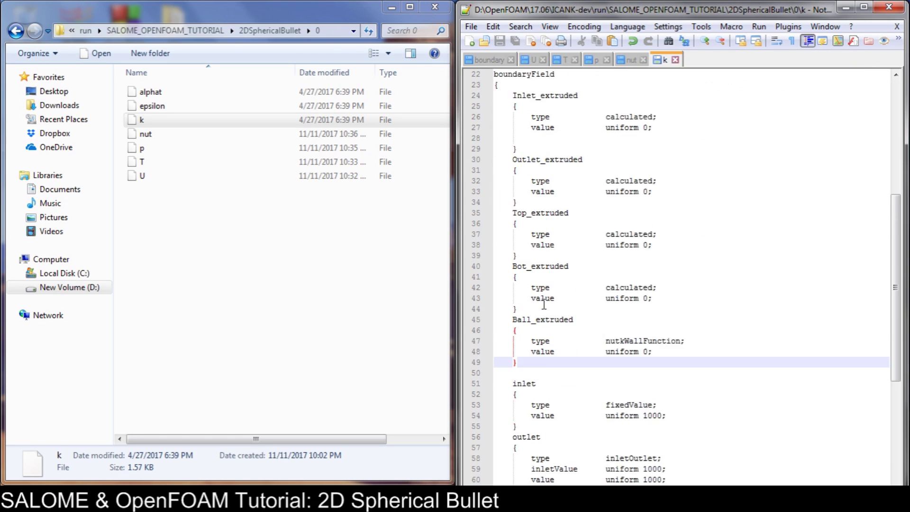
pyautogui.moveTo(667, 257); pyautogui.dragTo(634, 256)
pyautogui.keyDown('shift'); pyautogui.click(477, 244); pyautogui.keyUp('shift')
pyautogui.hotkey('ctrl', 'c')
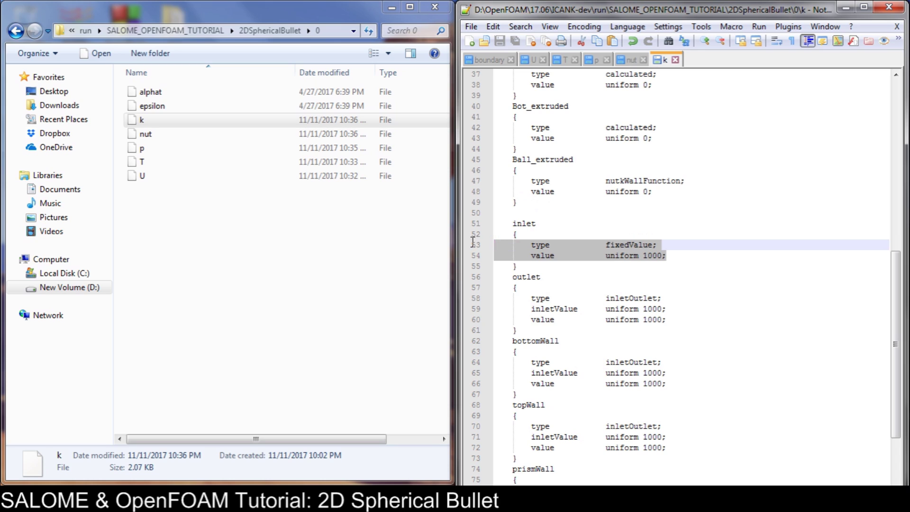
pyautogui.scroll(5, 595, 250)
pyautogui.moveTo(661, 129); pyautogui.dragTo(476, 124)
pyautogui.hotkey('ctrl', 'v')
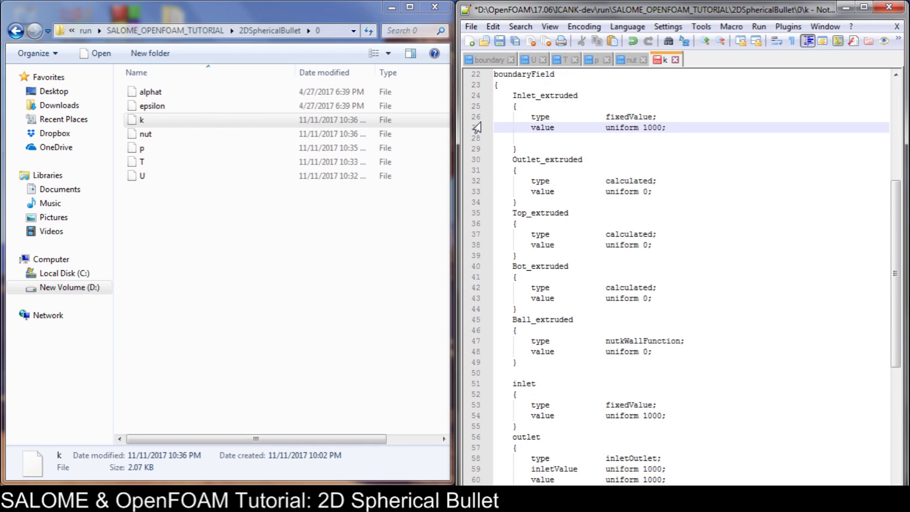
pyautogui.press('Down')
pyautogui.press('Delete')
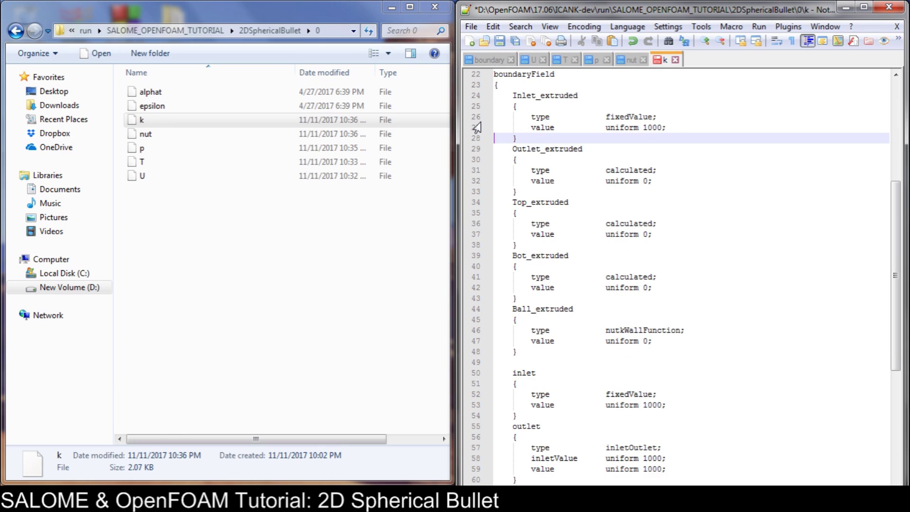
pyautogui.hotkey('ctrl', 's')
# Make Outlet_extruded, Top_extruded and Bot_extruded inletOutlet with uniform 1000.
pyautogui.scroll(-3, 488, 266)
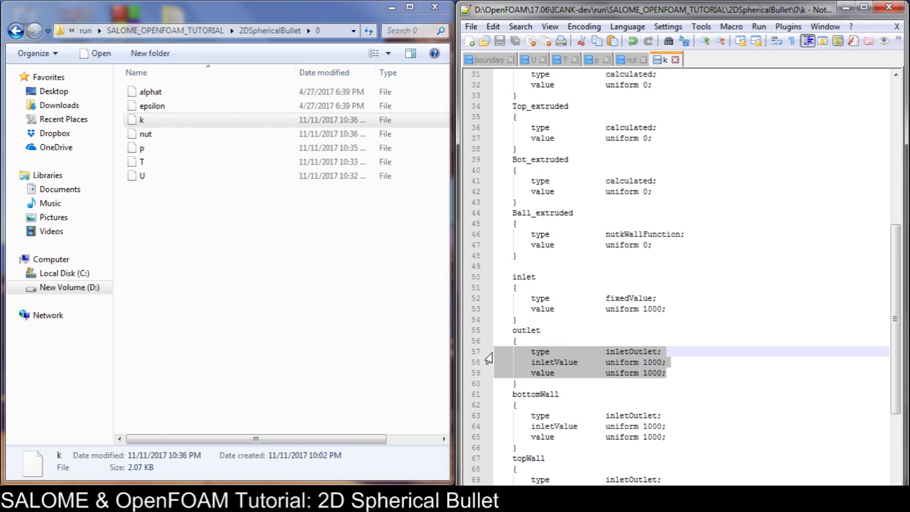
pyautogui.scroll(4, 604, 277)
pyautogui.moveTo(652, 213); pyautogui.dragTo(474, 204)
pyautogui.write('type            inletOutlet;         inletValue      uniform 1000;         value           uniform 1000;')
pyautogui.scroll(-9, 558, 255)
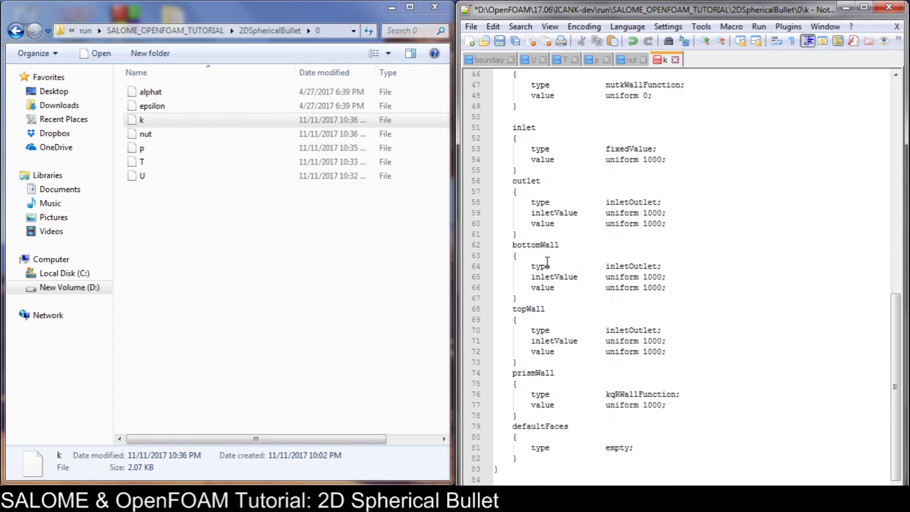
pyautogui.moveTo(667, 288); pyautogui.dragTo(480, 270)
pyautogui.hotkey('ctrl', 'c')
pyautogui.scroll(9, 590, 284)
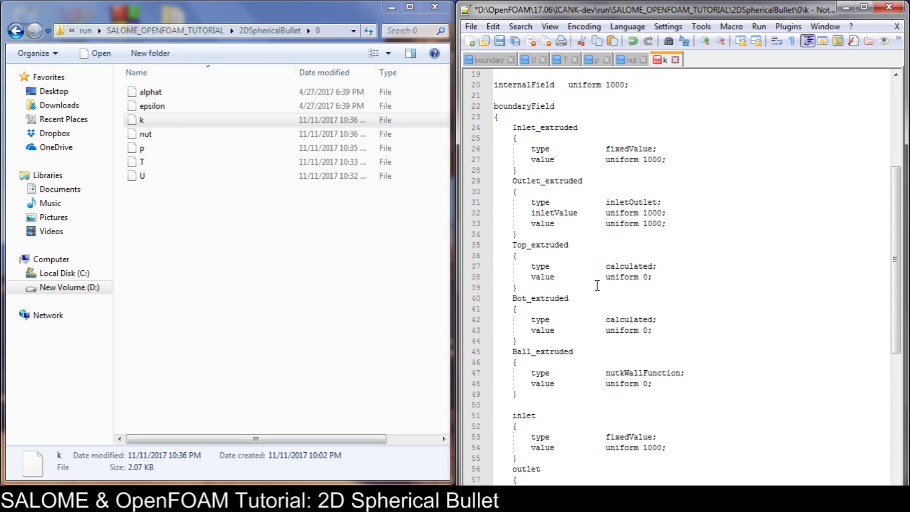
pyautogui.moveTo(660, 275); pyautogui.dragTo(434, 263)
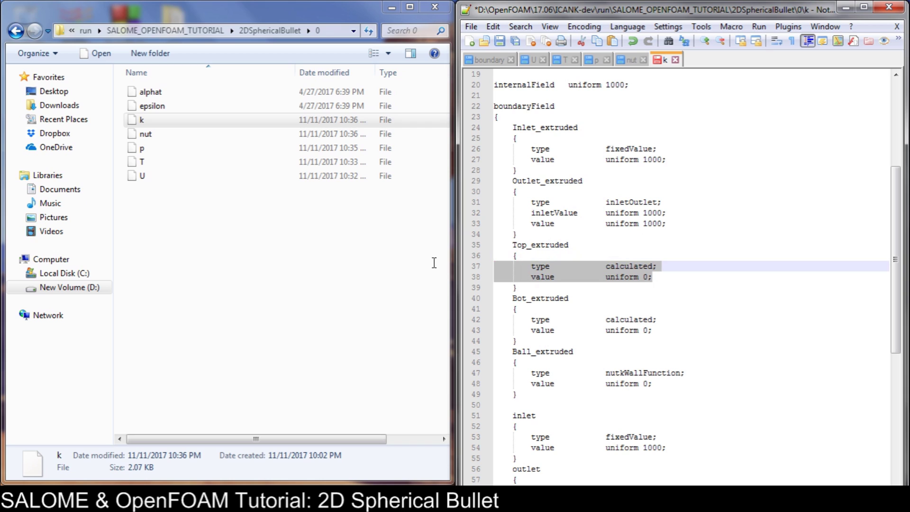
pyautogui.hotkey('ctrl', 'v')
pyautogui.moveTo(671, 345); pyautogui.dragTo(481, 336)
pyautogui.hotkey('ctrl', 'v')
# Give Ball_extruded prismWall's kqRWallFunction entries and save k.
pyautogui.scroll(-3, 568, 350)
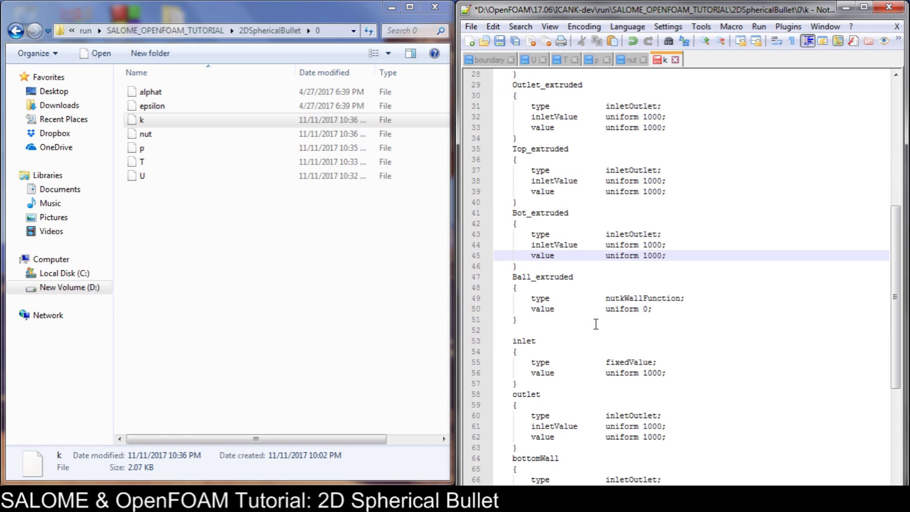
pyautogui.scroll(-7, 628, 318)
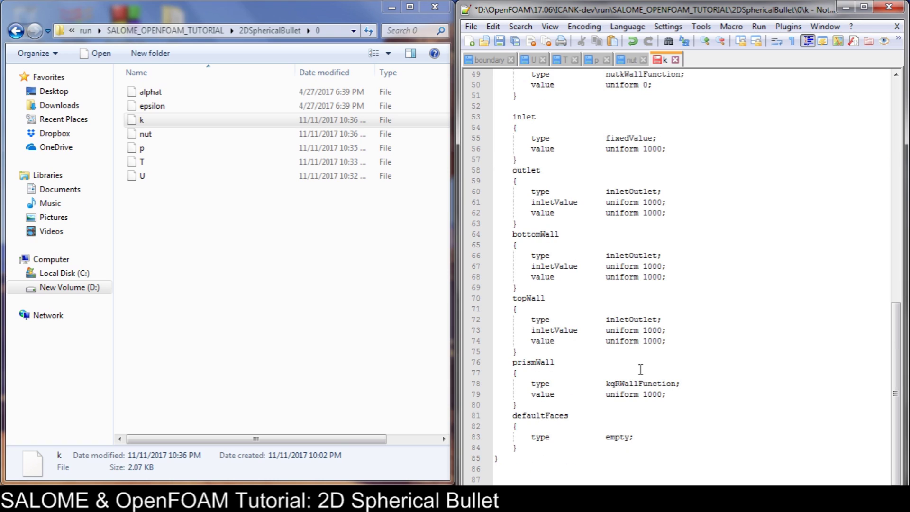
pyautogui.moveTo(671, 398); pyautogui.dragTo(487, 381)
pyautogui.hotkey('ctrl', 'c')
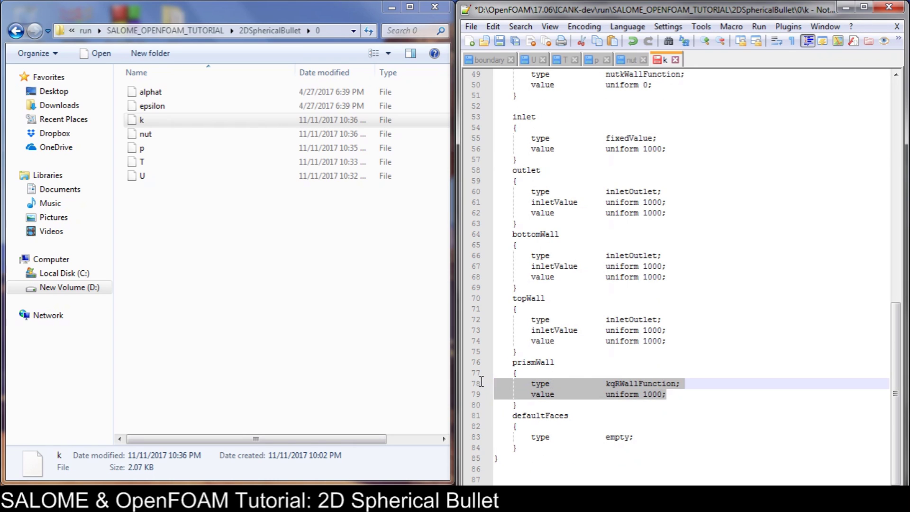
pyautogui.scroll(4, 579, 395)
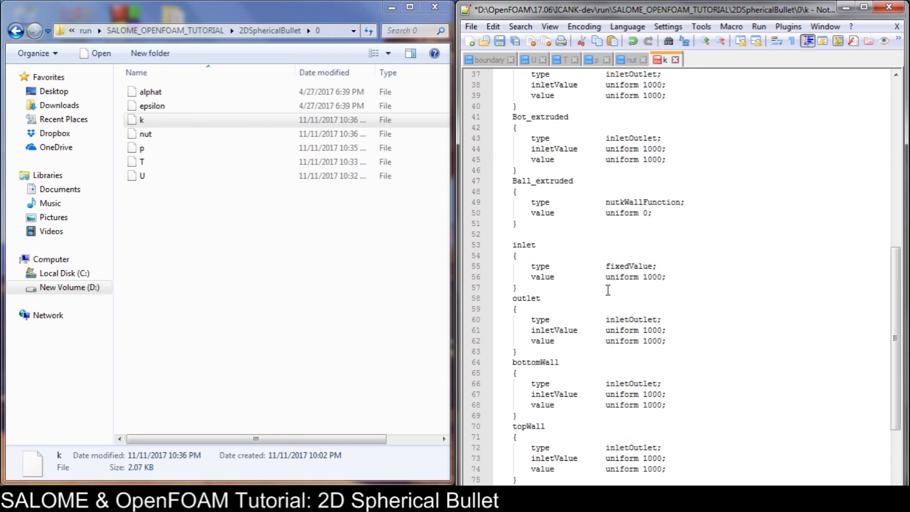
pyautogui.scroll(1, 608, 290)
pyautogui.moveTo(654, 245); pyautogui.dragTo(463, 240)
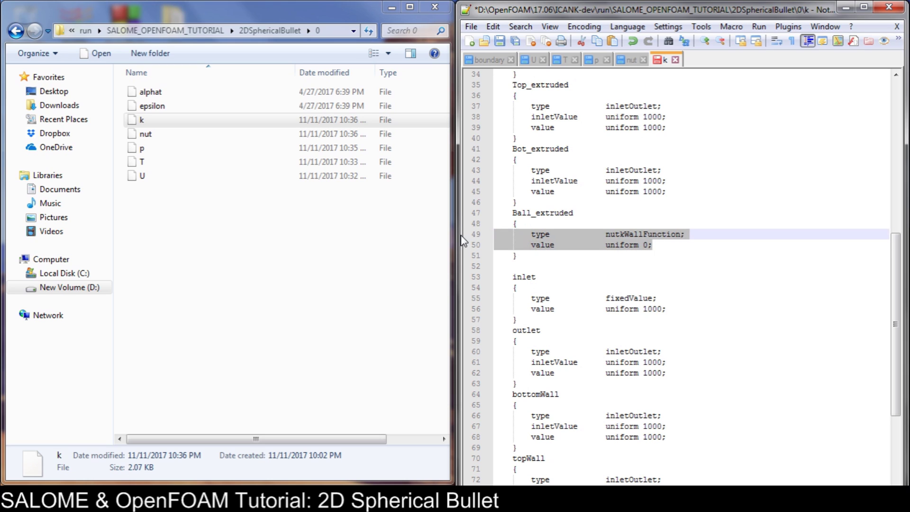
pyautogui.hotkey('ctrl', 'v')
pyautogui.hotkey('ctrl', 's')
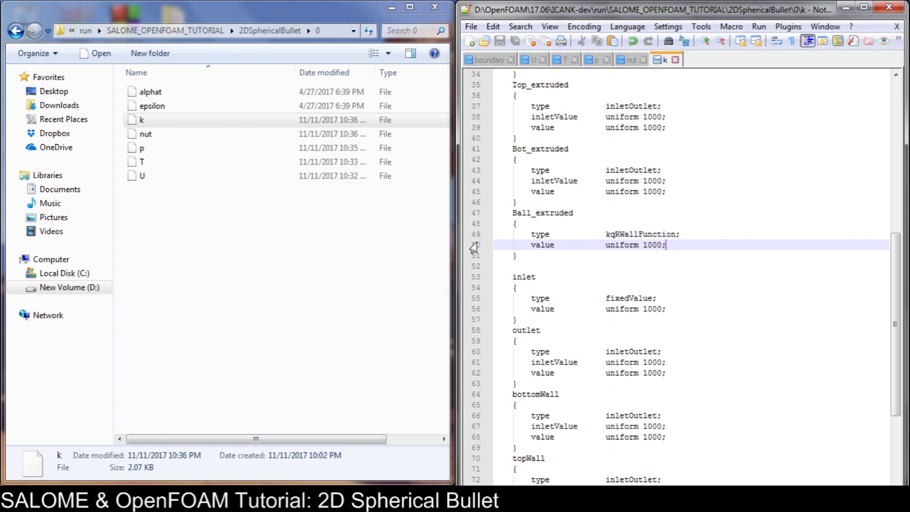
pyautogui.scroll(-5, 573, 278)
# Open epsilon in Notepad++ and select the five _extruded patch entries in the k file.
pyautogui.rightClick(161, 104)
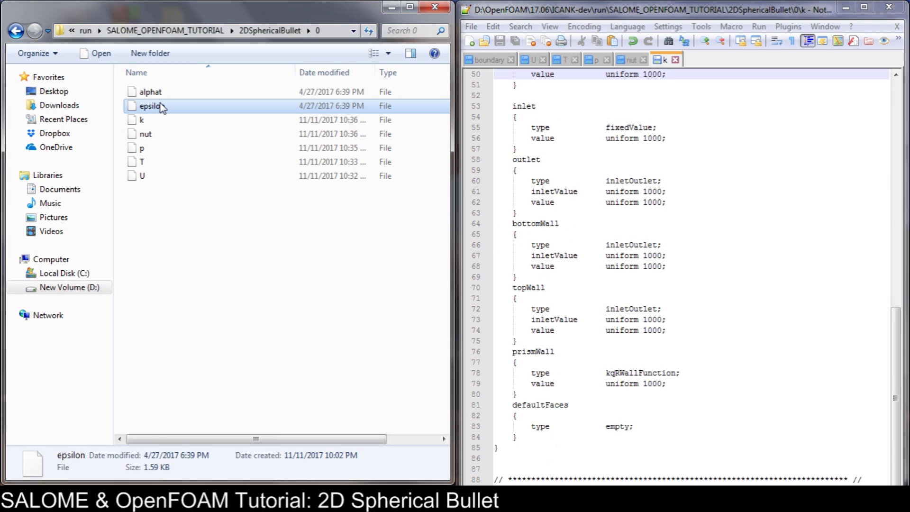
pyautogui.click(218, 155)
pyautogui.click(665, 60)
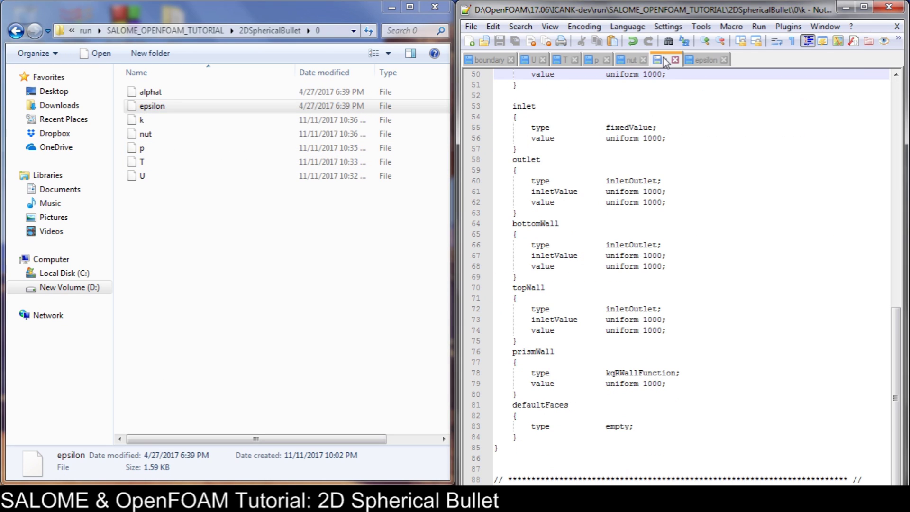
pyautogui.scroll(6, 577, 272)
pyautogui.moveTo(531, 276); pyautogui.dragTo(476, 234)
pyautogui.hotkey('ctrl', 'c')
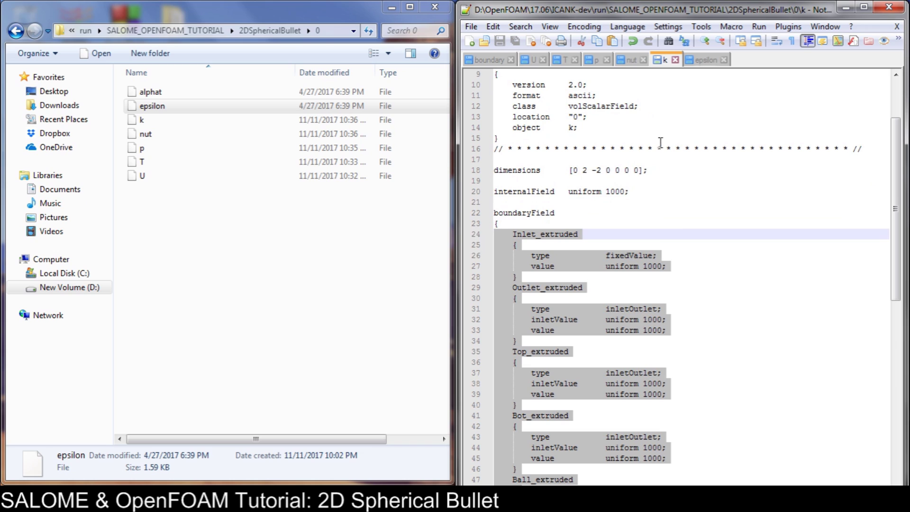
# Paste k's extruded patch entries right after epsilon's boundaryField brace and save.
pyautogui.click(699, 61)
pyautogui.click(510, 307)
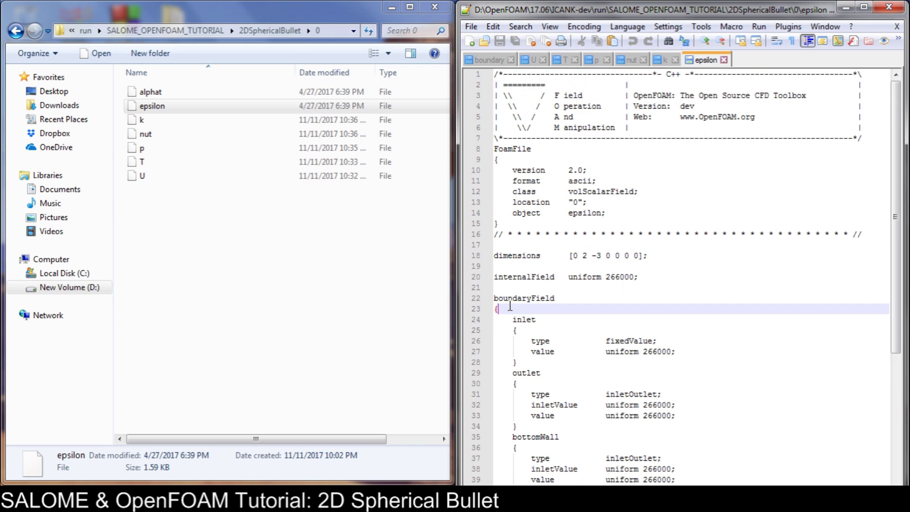
pyautogui.press('Return')
pyautogui.press('Return')
pyautogui.press('Up')
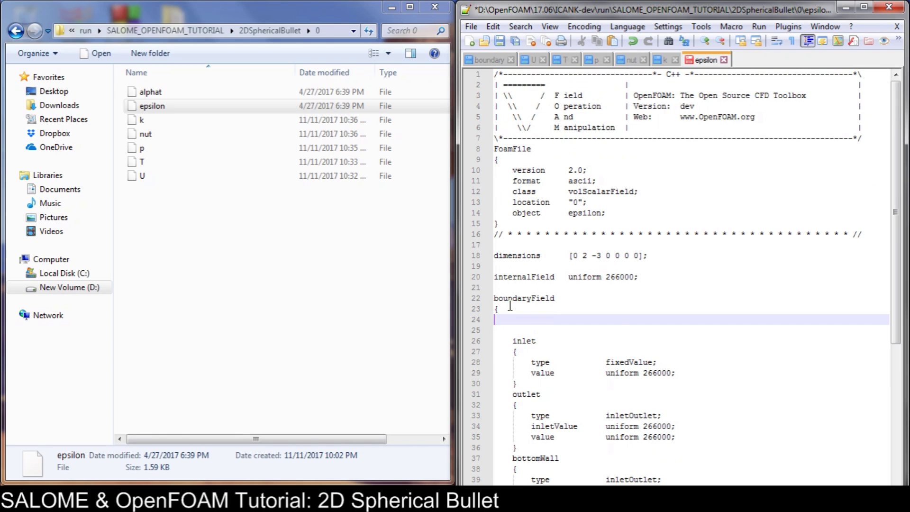
pyautogui.hotkey('ctrl', 'v')
pyautogui.hotkey('ctrl', 's')
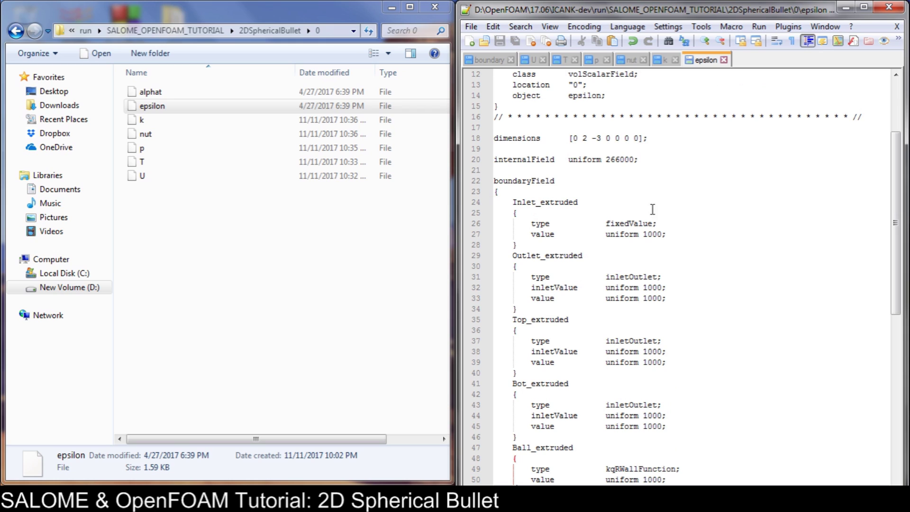
# Scroll through epsilon and select the prismWall type and value lines.
pyautogui.scroll(-5, 766, 206)
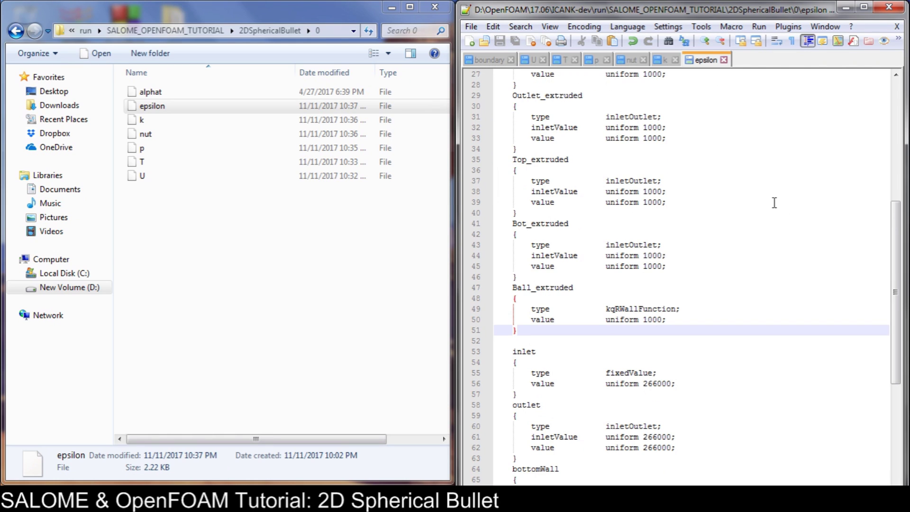
pyautogui.scroll(-2, 763, 220)
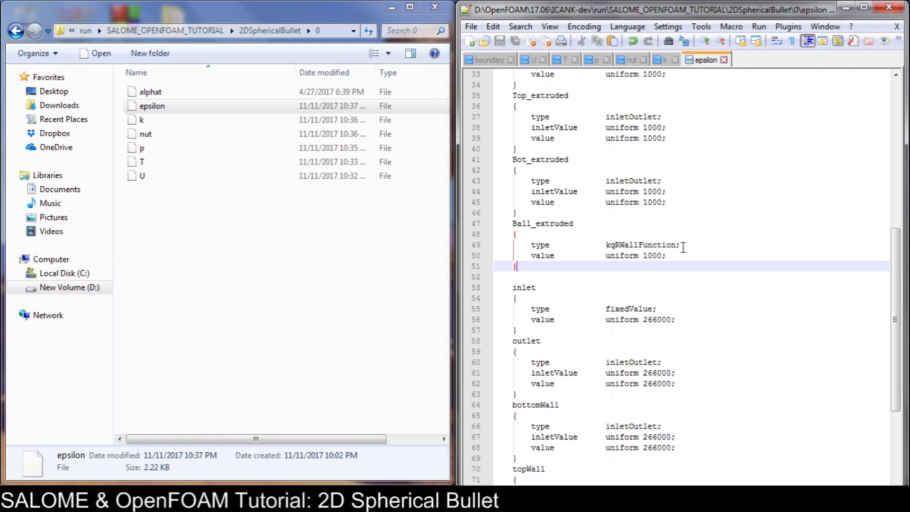
pyautogui.scroll(-4, 691, 247)
pyautogui.scroll(-2, 782, 259)
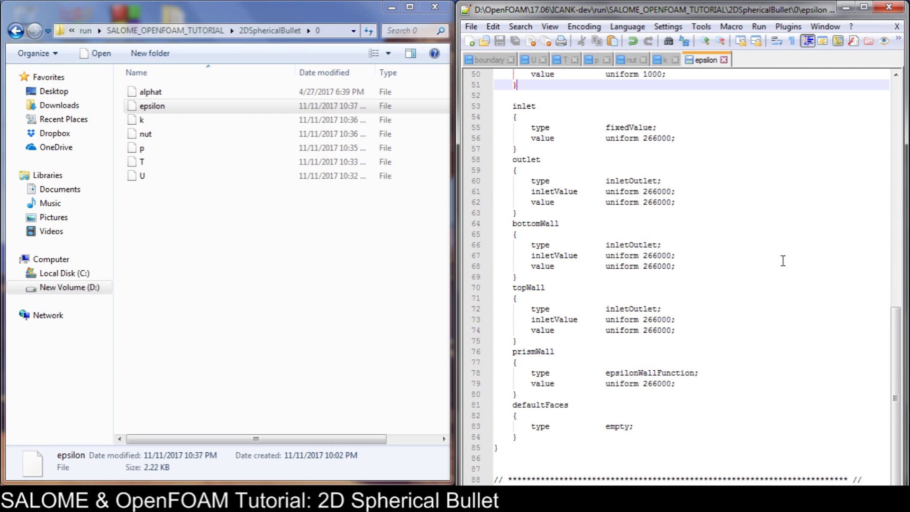
pyautogui.moveTo(896, 342); pyautogui.dragTo(895, 304)
pyautogui.scroll(-3, 895, 304)
pyautogui.scroll(4, 634, 209)
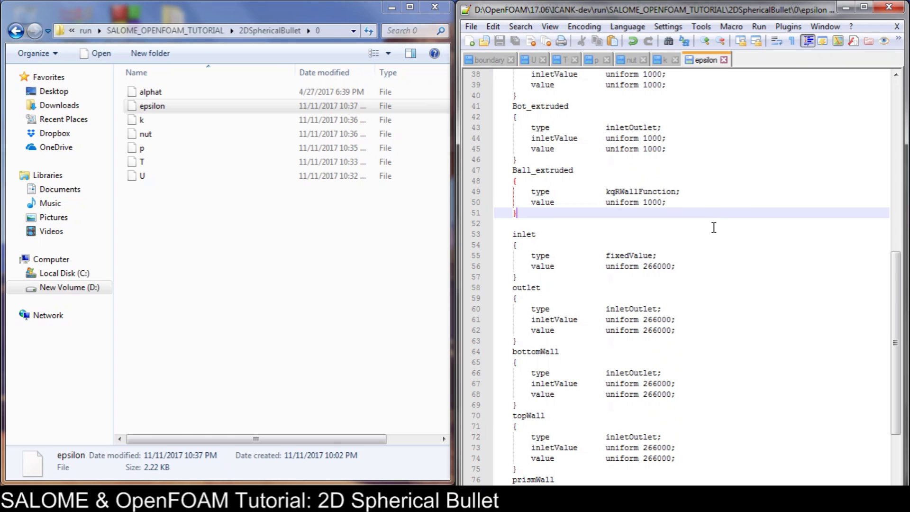
pyautogui.scroll(-4, 713, 227)
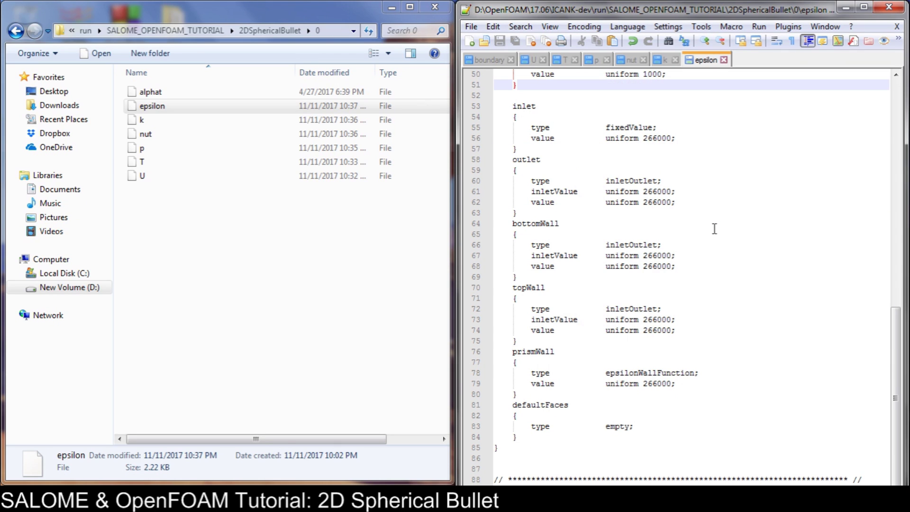
pyautogui.scroll(7, 714, 228)
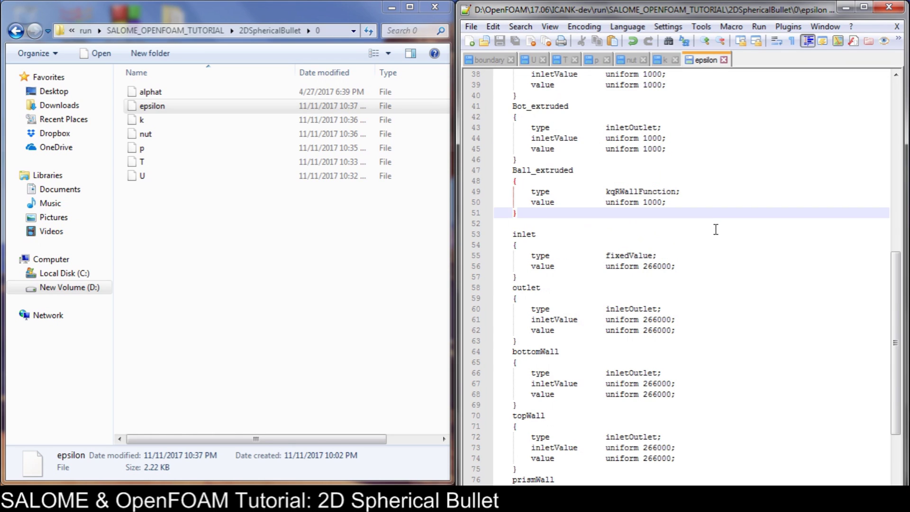
pyautogui.scroll(-4, 716, 231)
pyautogui.scroll(4, 718, 234)
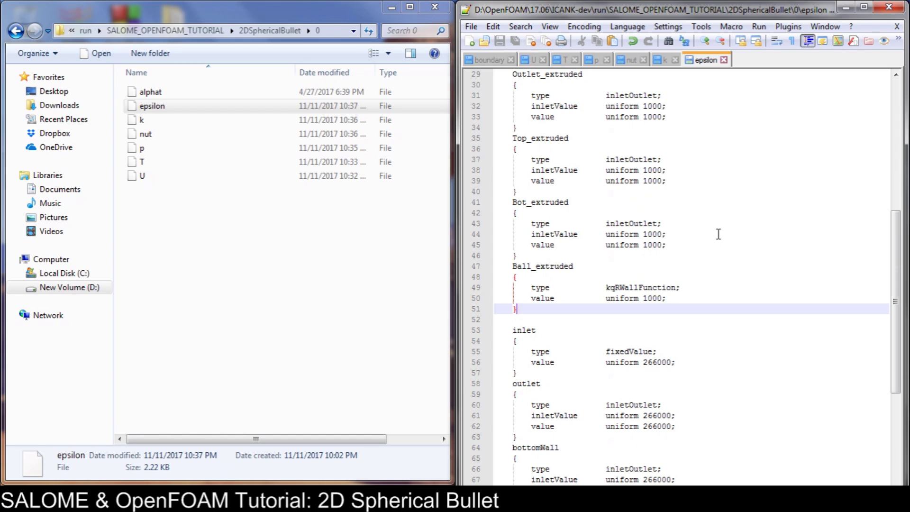
pyautogui.scroll(-6, 718, 233)
pyautogui.moveTo(675, 415); pyautogui.dragTo(475, 412)
pyautogui.hotkey('ctrl', 'c')
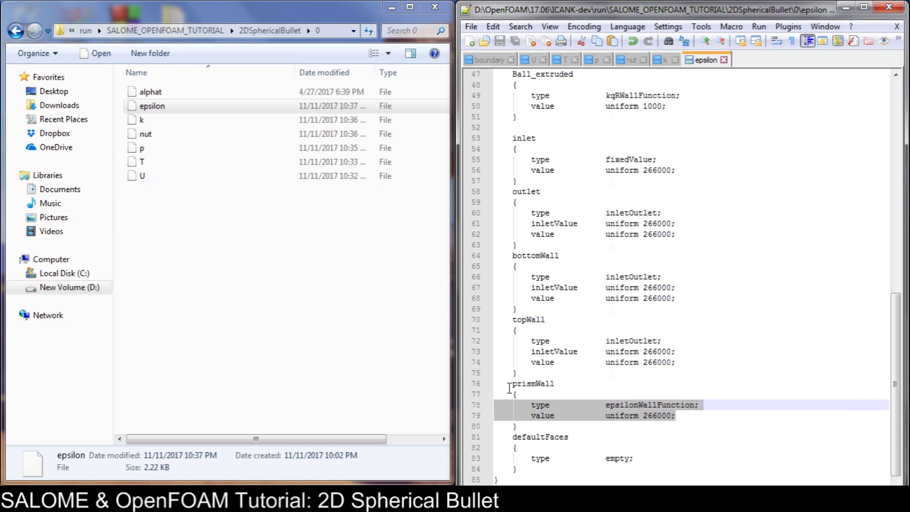
# Replace Ball_extruded's entries in epsilon with the epsilonWallFunction lines and save.
pyautogui.scroll(4, 589, 357)
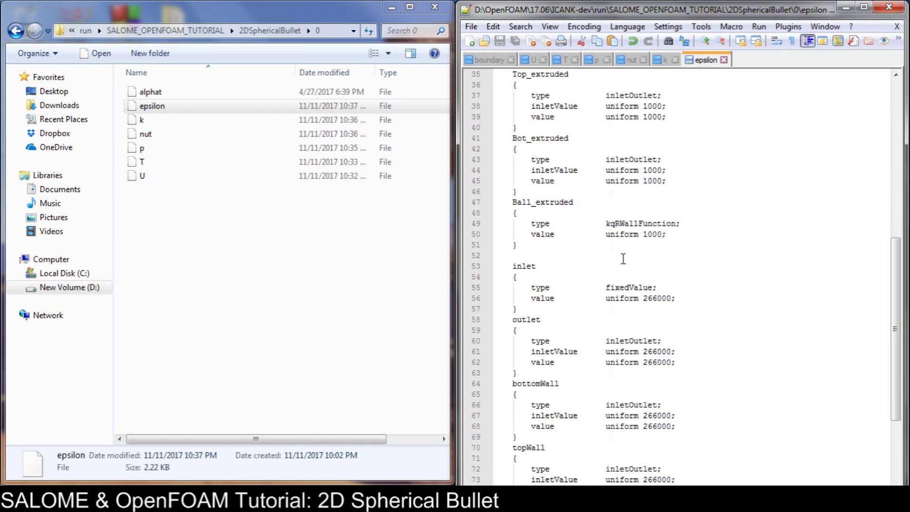
pyautogui.moveTo(674, 234); pyautogui.dragTo(485, 223)
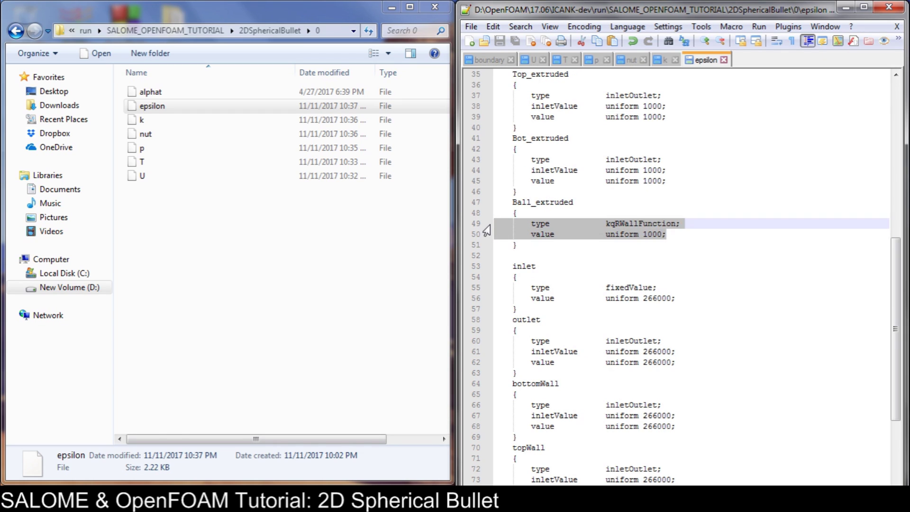
pyautogui.hotkey('ctrl', 'v')
pyautogui.hotkey('ctrl', 's')
# Paste uniform 266000 entries into Bot_extruded, Top_extruded and Outlet_extruded.
pyautogui.moveTo(684, 424); pyautogui.dragTo(470, 405)
pyautogui.hotkey('ctrl', 'c')
pyautogui.scroll(-2, 664, 414)
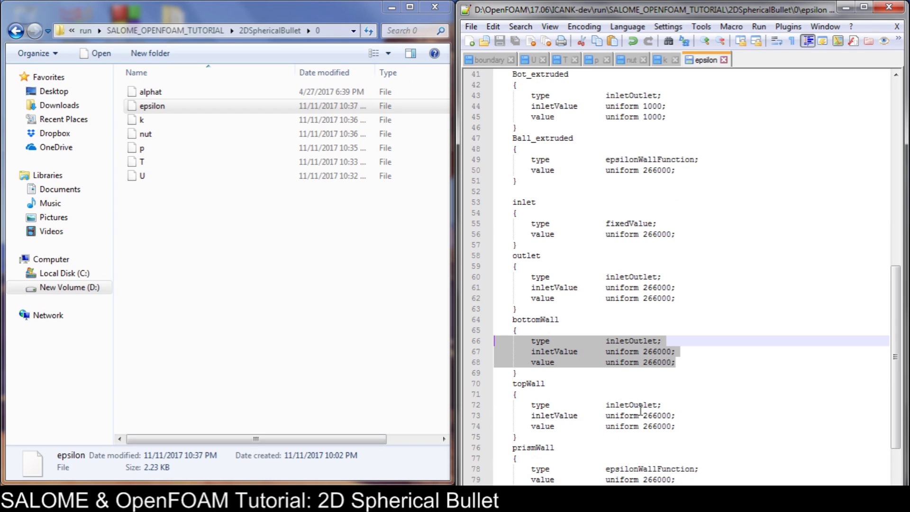
pyautogui.scroll(4, 696, 374)
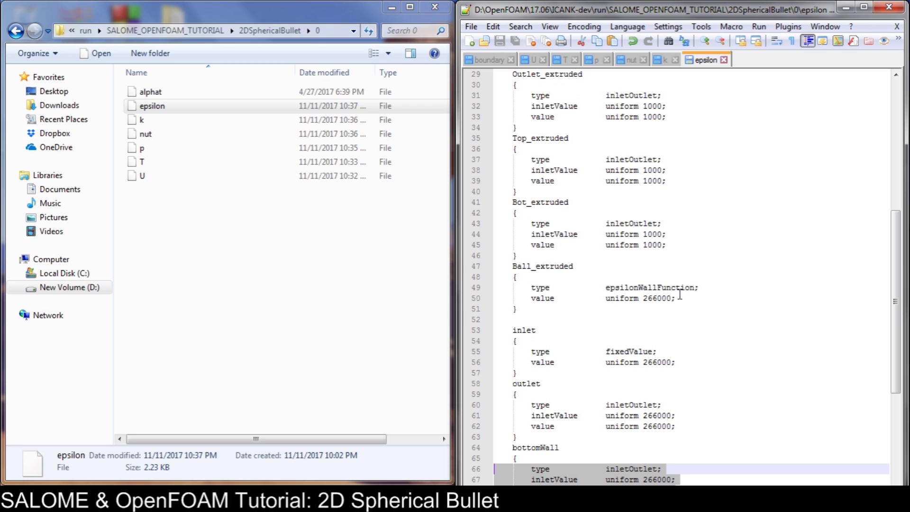
pyautogui.moveTo(681, 246); pyautogui.dragTo(472, 229)
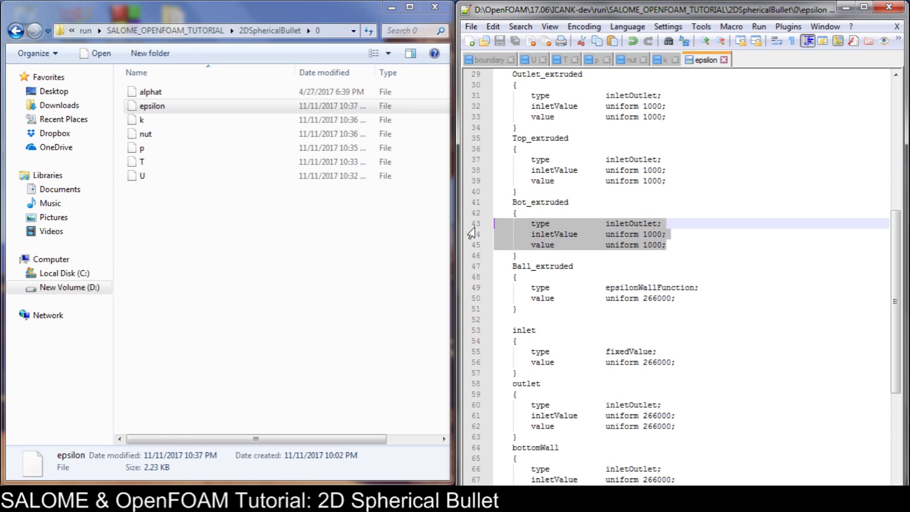
pyautogui.hotkey('ctrl', 'v')
pyautogui.moveTo(666, 183); pyautogui.dragTo(477, 154)
pyautogui.hotkey('ctrl', 'v')
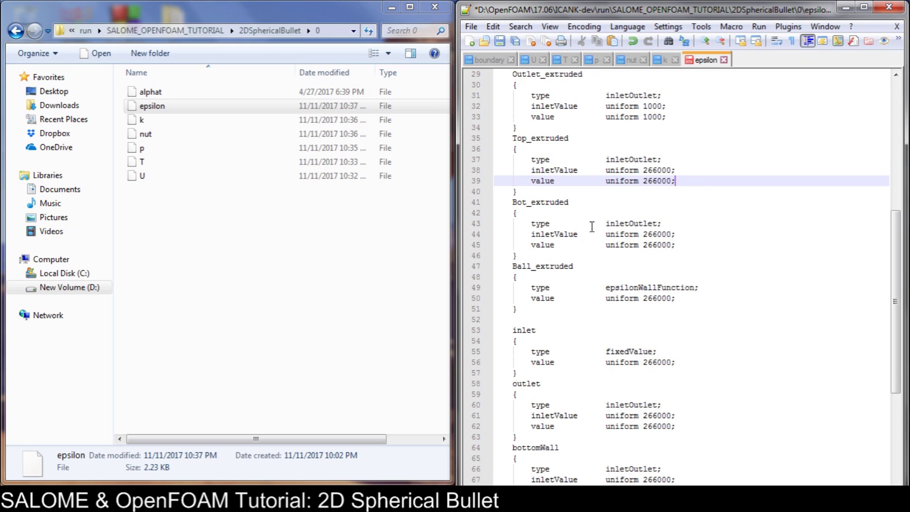
pyautogui.scroll(-5, 635, 247)
pyautogui.moveTo(679, 266); pyautogui.dragTo(471, 240)
pyautogui.hotkey('ctrl', 'c')
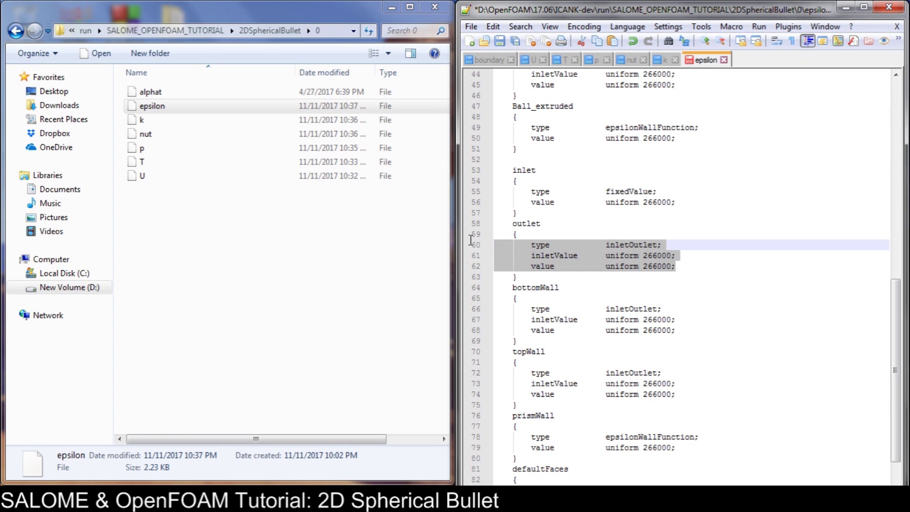
pyautogui.scroll(6, 603, 261)
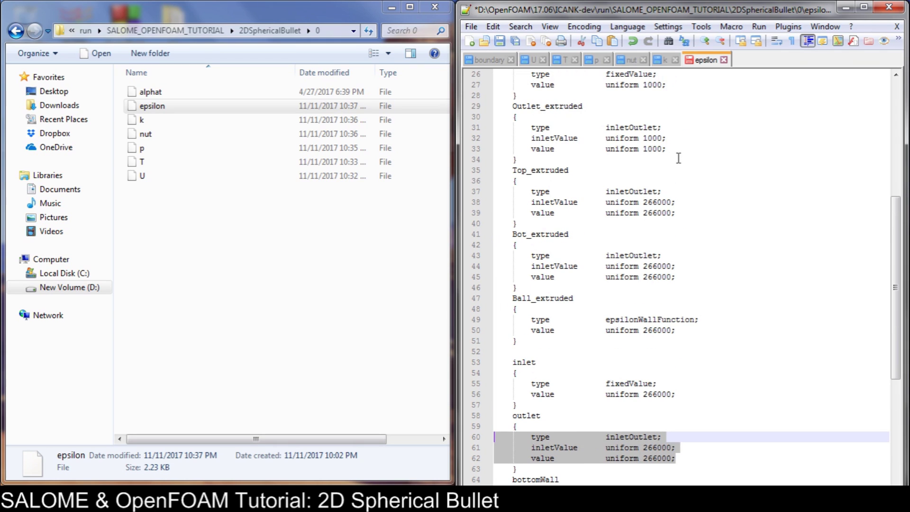
pyautogui.moveTo(666, 149); pyautogui.dragTo(499, 128)
pyautogui.hotkey('ctrl', 'v')
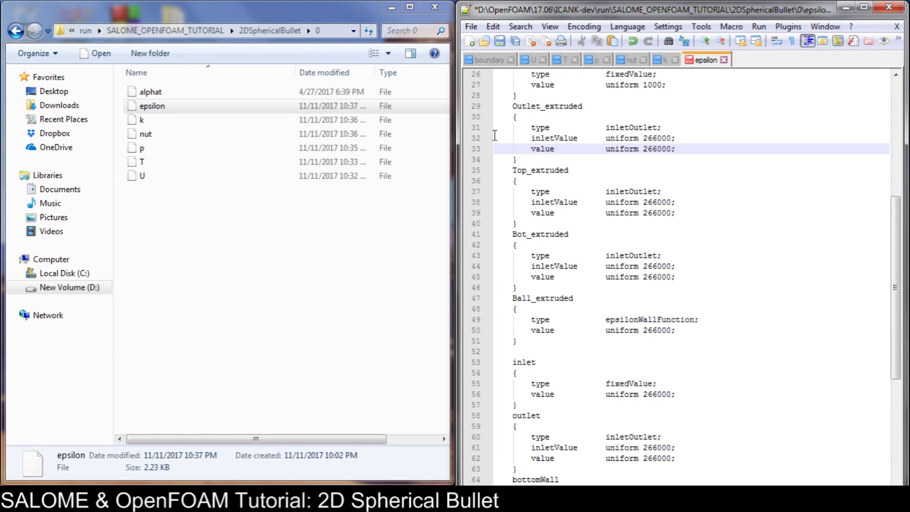
# Copy the inlet patch entries into Inlet_extruded and save epsilon.
pyautogui.scroll(4, 690, 218)
pyautogui.scroll(-6, 668, 244)
pyautogui.scroll(-2, 667, 245)
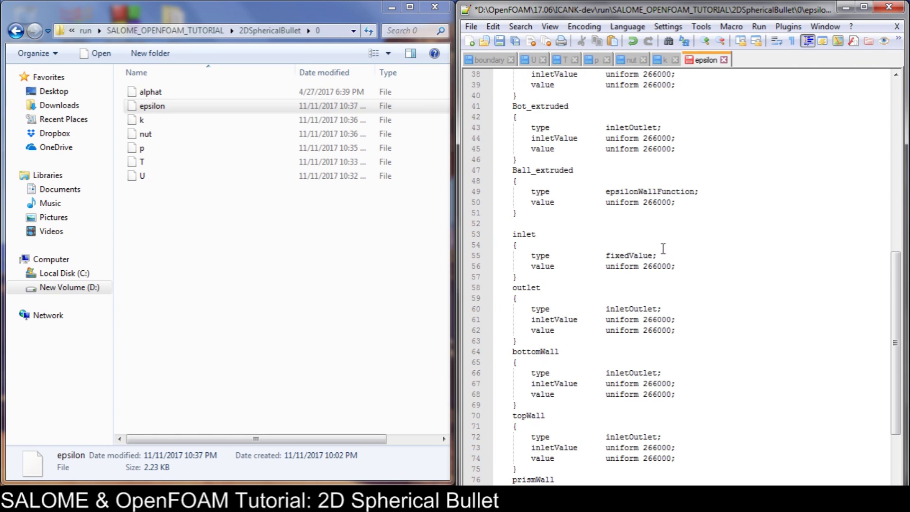
pyautogui.moveTo(684, 272); pyautogui.dragTo(489, 258)
pyautogui.hotkey('ctrl', 'c')
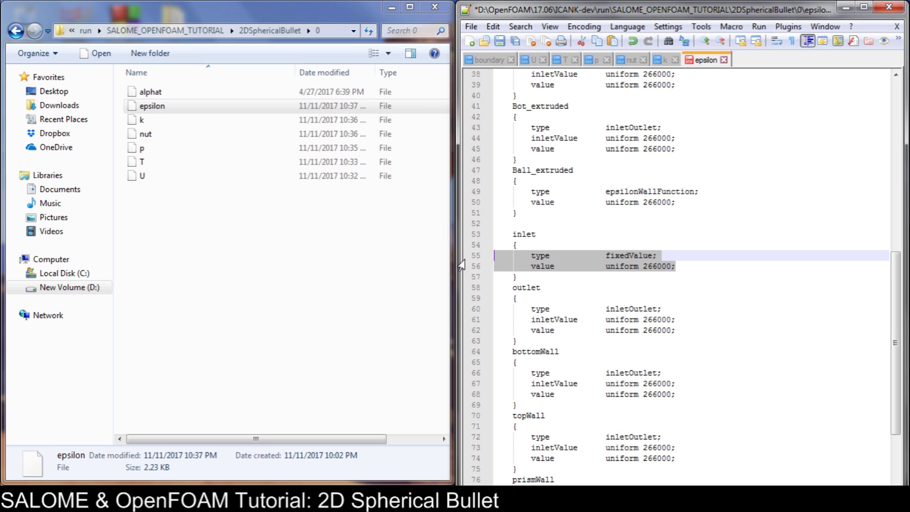
pyautogui.scroll(5, 609, 264)
pyautogui.scroll(1, 609, 264)
pyautogui.moveTo(675, 150); pyautogui.dragTo(454, 138)
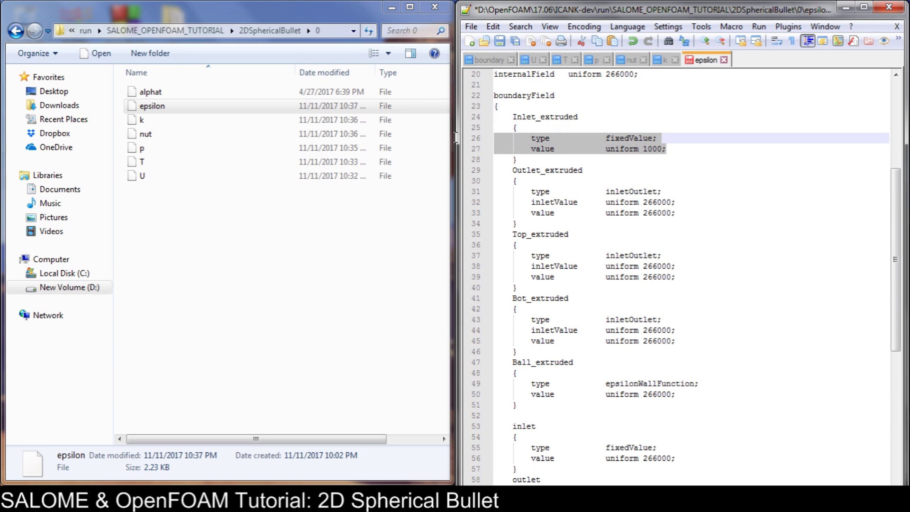
pyautogui.hotkey('ctrl', 'v')
pyautogui.hotkey('ctrl', 's')
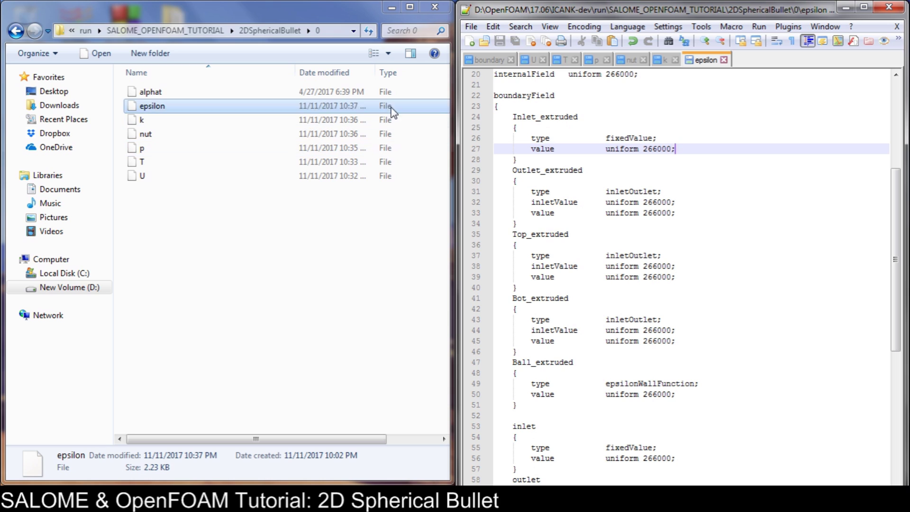
# Open alphat and paste epsilon's extruded patch entries at the start of its boundaryField.
pyautogui.rightClick(231, 94)
pyautogui.click(293, 144)
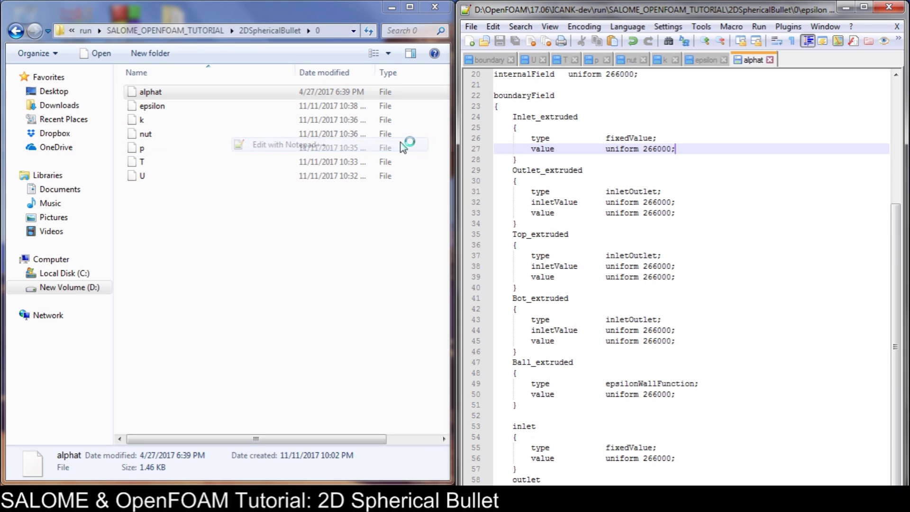
pyautogui.scroll(-6, 737, 190)
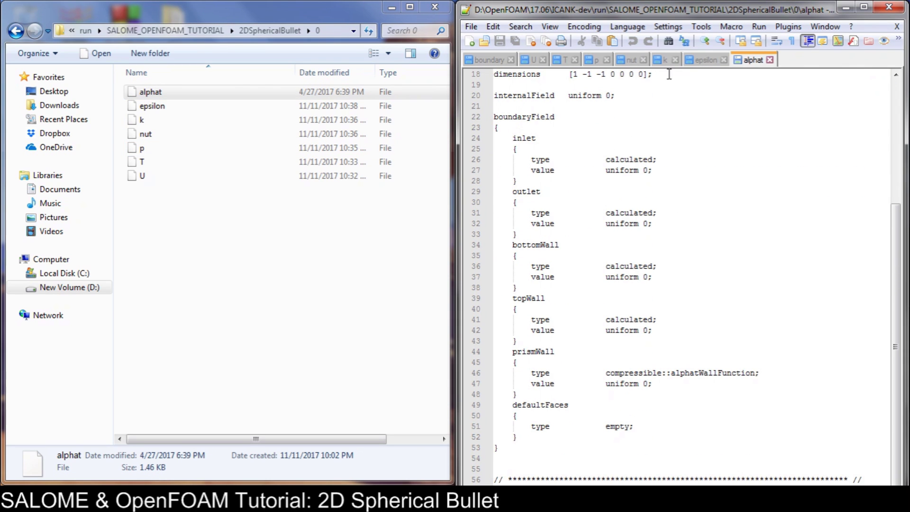
pyautogui.click(712, 61)
pyautogui.moveTo(494, 115); pyautogui.dragTo(639, 395)
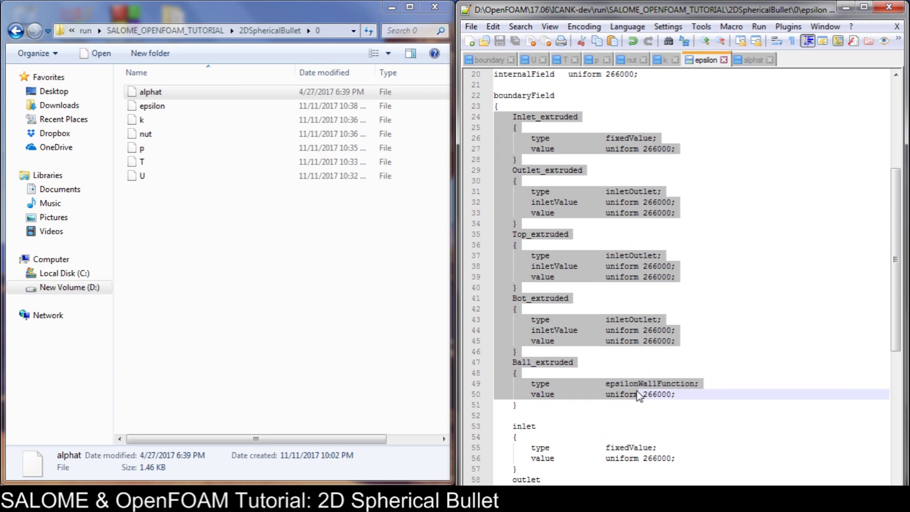
pyautogui.click(753, 59)
pyautogui.click(531, 127)
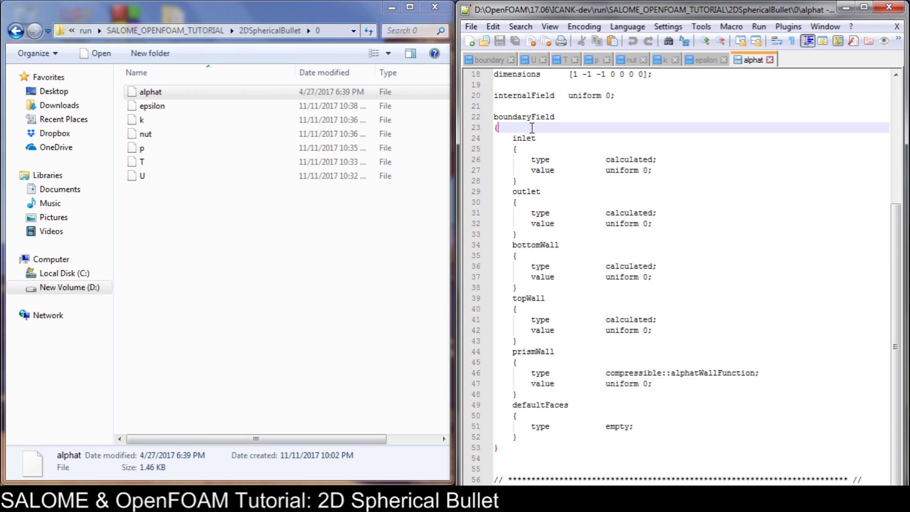
pyautogui.press('Return')
pyautogui.hotkey('ctrl', 'v')
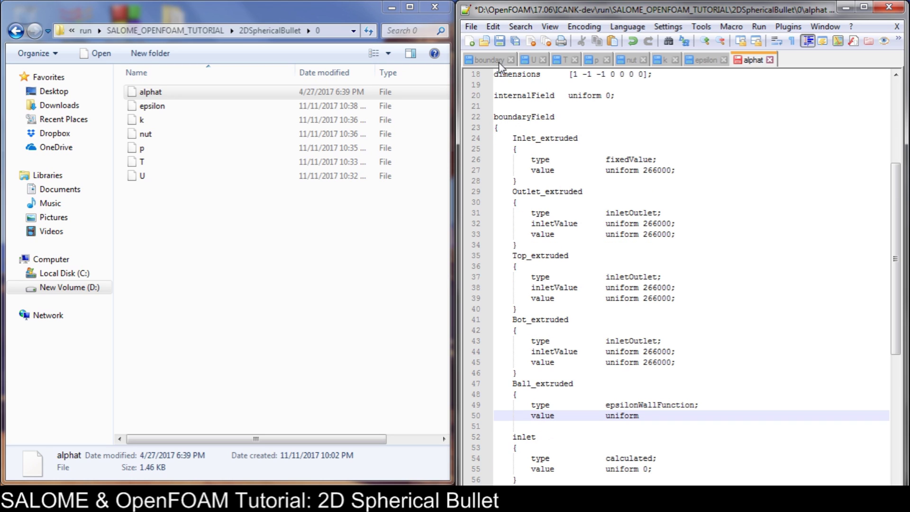
pyautogui.hotkey('ctrl', 's')
# Close Ball_extruded's block with a brace and complete its value with 266000.
pyautogui.scroll(-2, 752, 239)
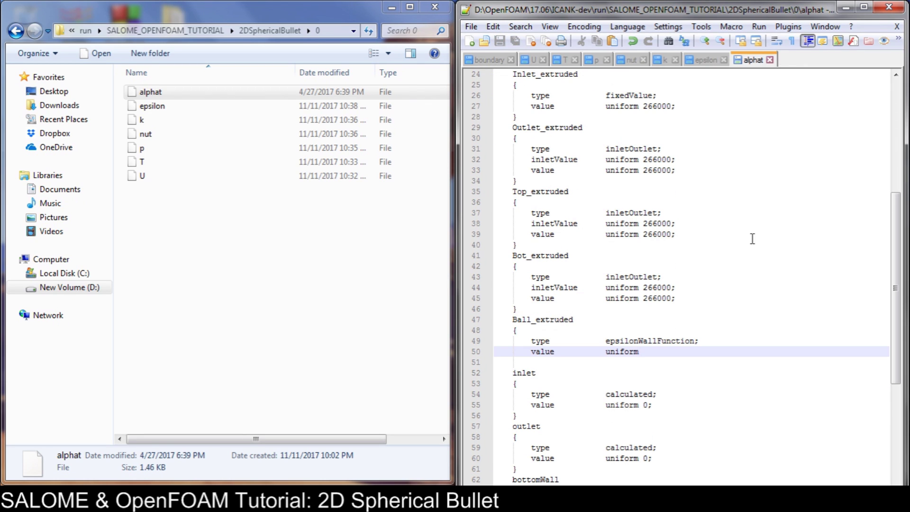
pyautogui.press('Return')
pyautogui.write('}')
pyautogui.hotkey('ctrl', 's')
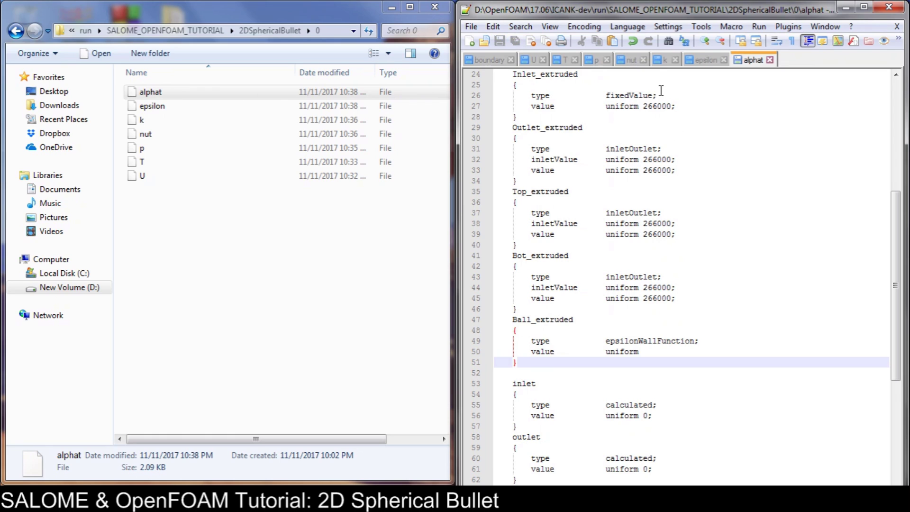
pyautogui.click(703, 60)
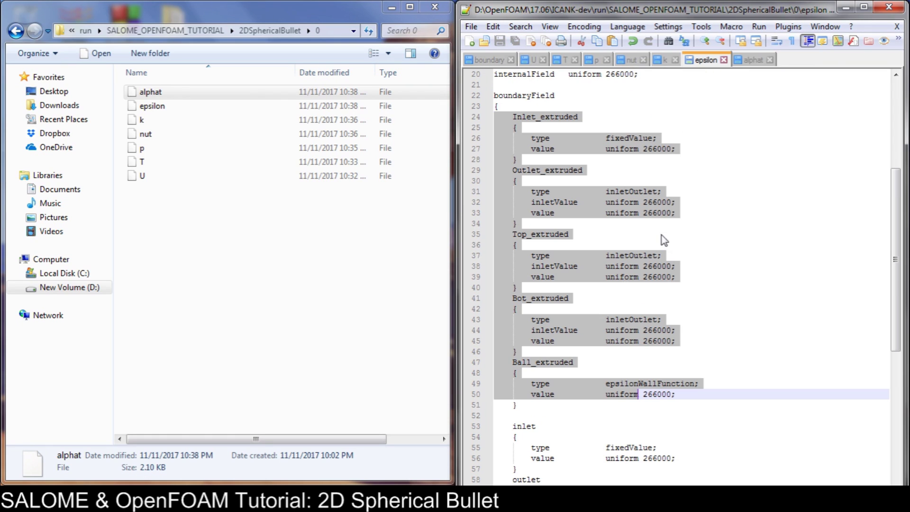
pyautogui.click(687, 393)
pyautogui.moveTo(687, 393); pyautogui.dragTo(643, 393)
pyautogui.hotkey('ctrl', 'c')
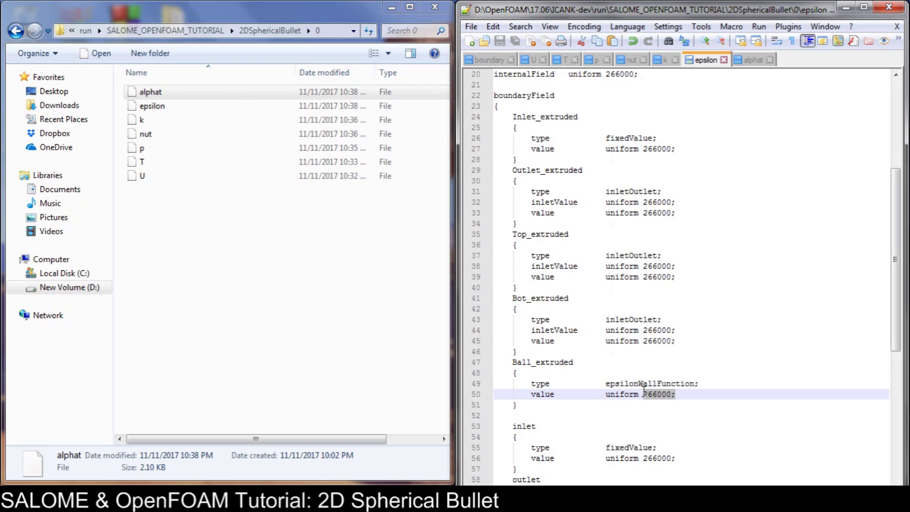
pyautogui.click(752, 61)
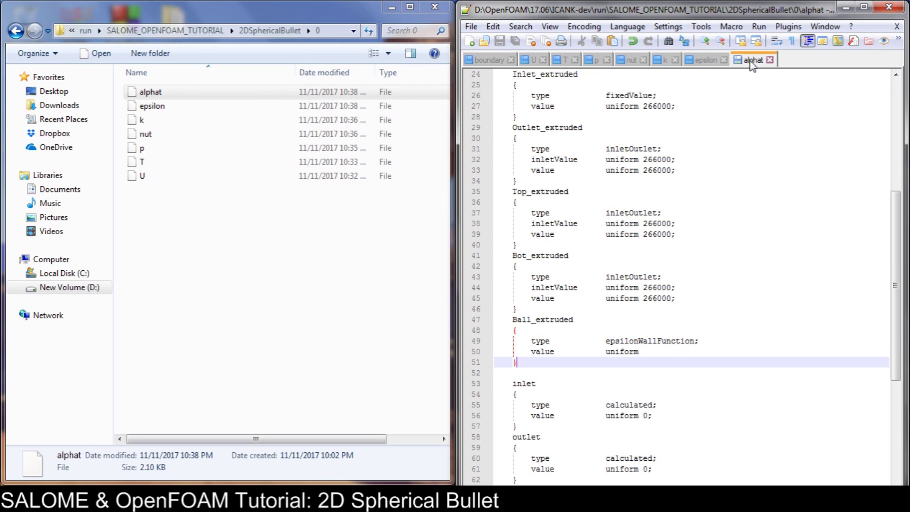
pyautogui.click(655, 351)
pyautogui.hotkey('ctrl', 'v')
pyautogui.hotkey('ctrl', 's')
# Make Inlet_extruded and Outlet_extruded calculated with uniform 0 using the inlet's lines.
pyautogui.scroll(-3, 713, 343)
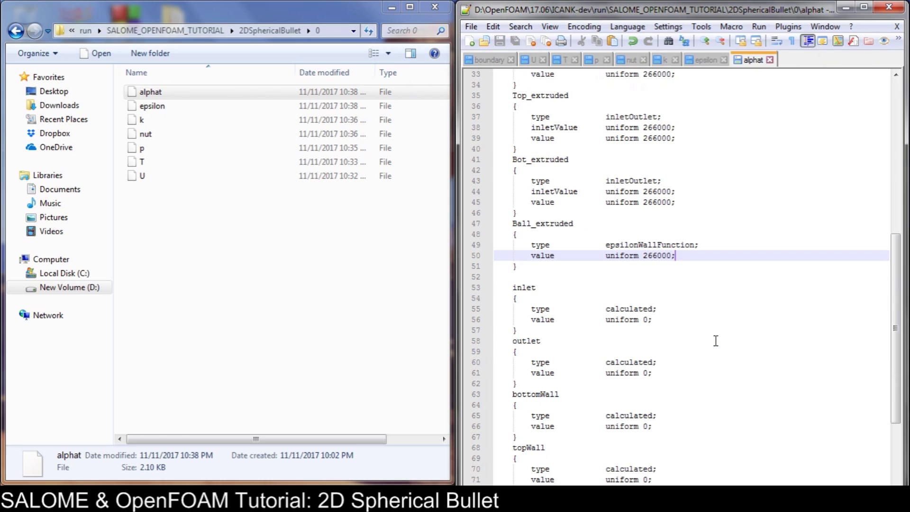
pyautogui.click(669, 321)
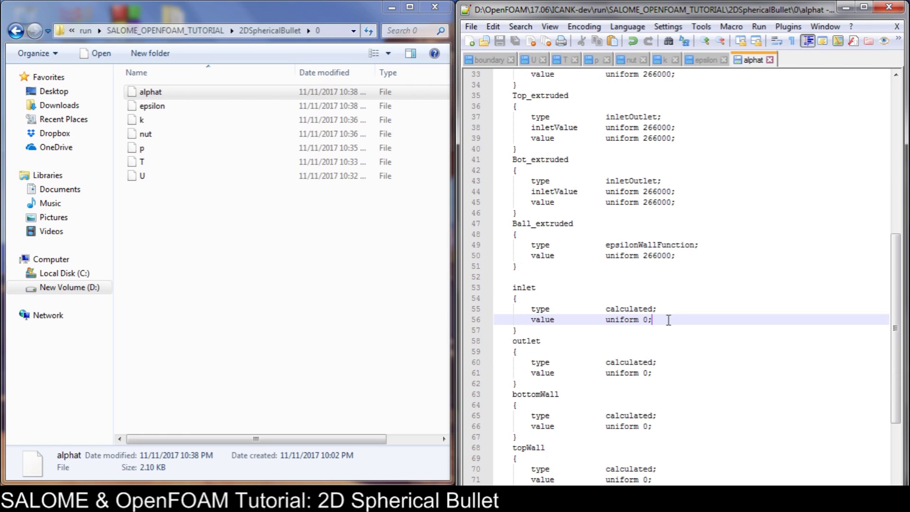
pyautogui.moveTo(668, 321); pyautogui.dragTo(488, 311)
pyautogui.hotkey('ctrl', 'c')
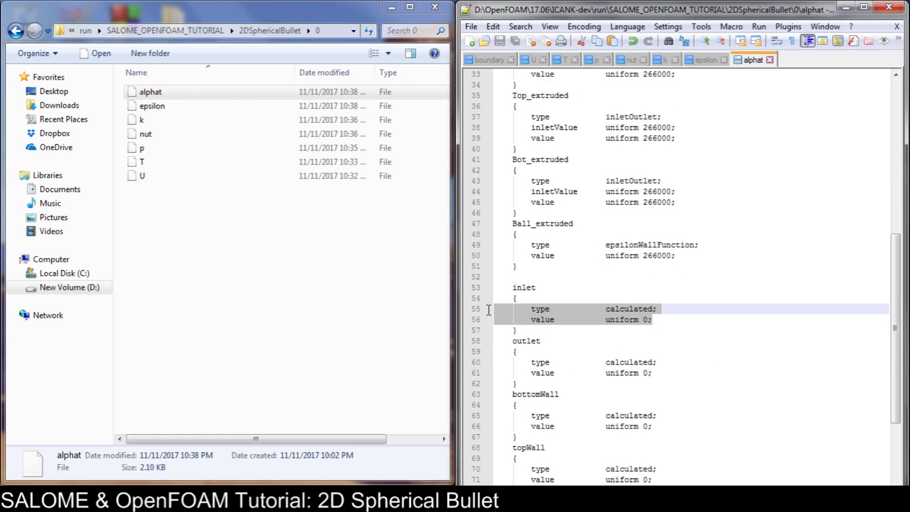
pyautogui.scroll(5, 677, 320)
pyautogui.moveTo(678, 172); pyautogui.dragTo(465, 160)
pyautogui.hotkey('ctrl', 'v')
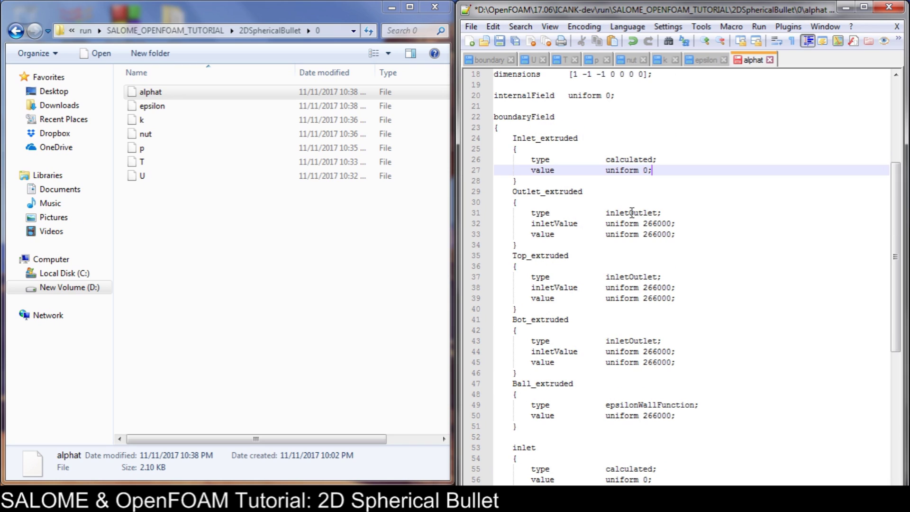
pyautogui.moveTo(701, 235); pyautogui.dragTo(467, 211)
pyautogui.hotkey('ctrl', 'v')
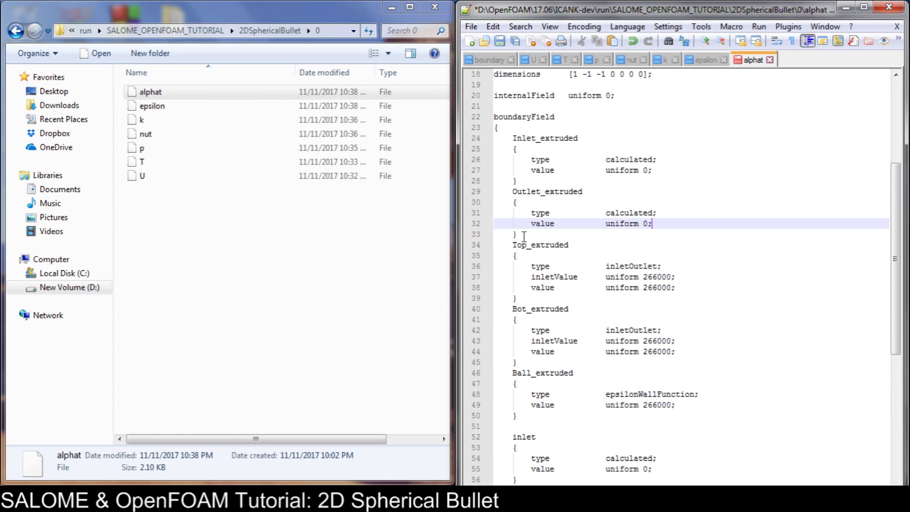
# Make Top_extruded and Bot_extruded calculated with uniform 0.
pyautogui.scroll(-6, 614, 269)
pyautogui.scroll(-2, 616, 270)
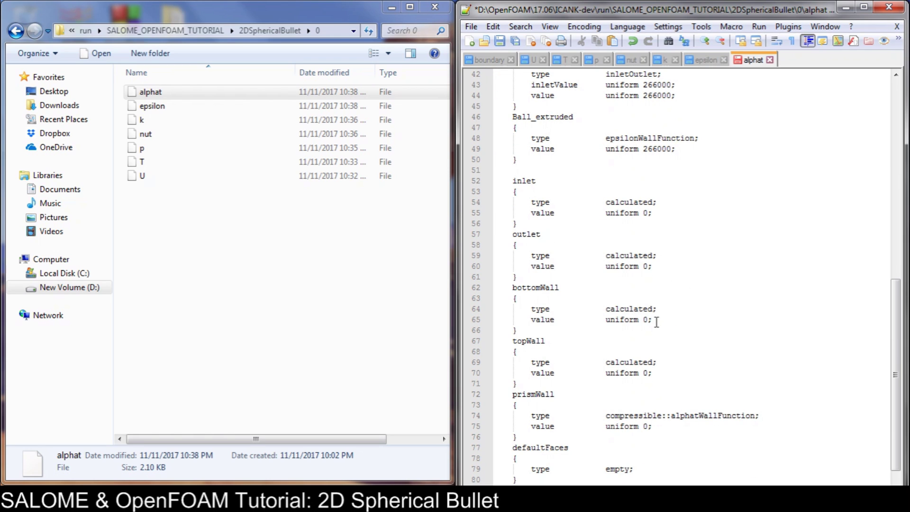
pyautogui.scroll(6, 656, 322)
pyautogui.moveTo(701, 229); pyautogui.dragTo(476, 203)
pyautogui.hotkey('ctrl', 'v')
pyautogui.moveTo(685, 277); pyautogui.dragTo(477, 259)
pyautogui.hotkey('ctrl', 'v')
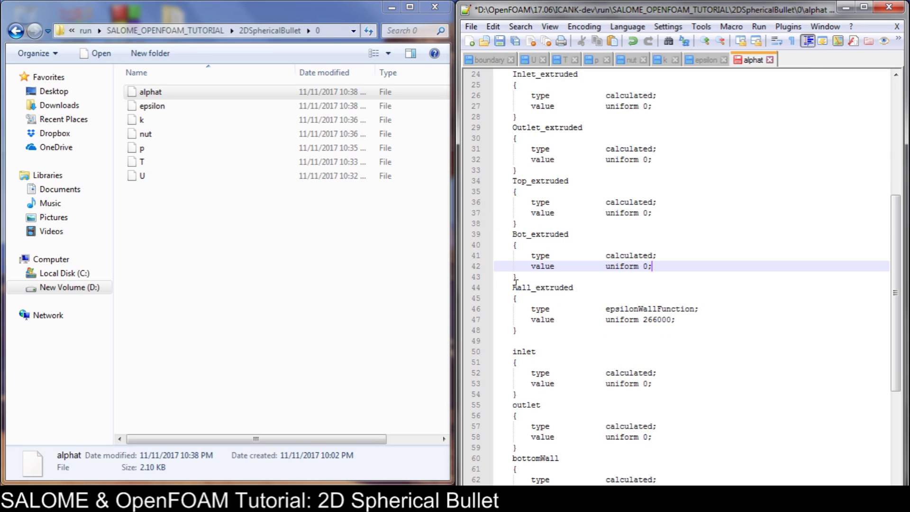
# Give Ball_extruded prismWall's compressible::alphatWallFunction entry and save alphat.
pyautogui.scroll(-7, 576, 303)
pyautogui.moveTo(670, 382); pyautogui.dragTo(494, 375)
pyautogui.hotkey('ctrl', 'c')
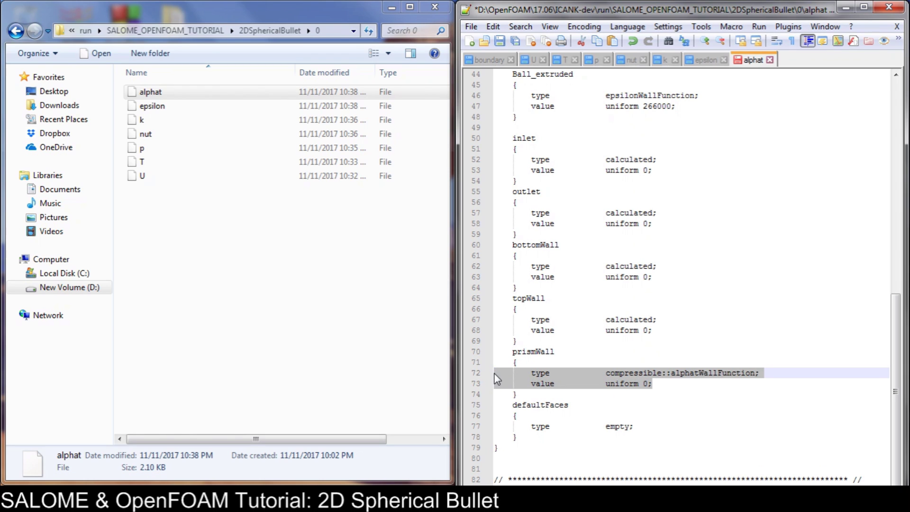
pyautogui.scroll(4, 673, 305)
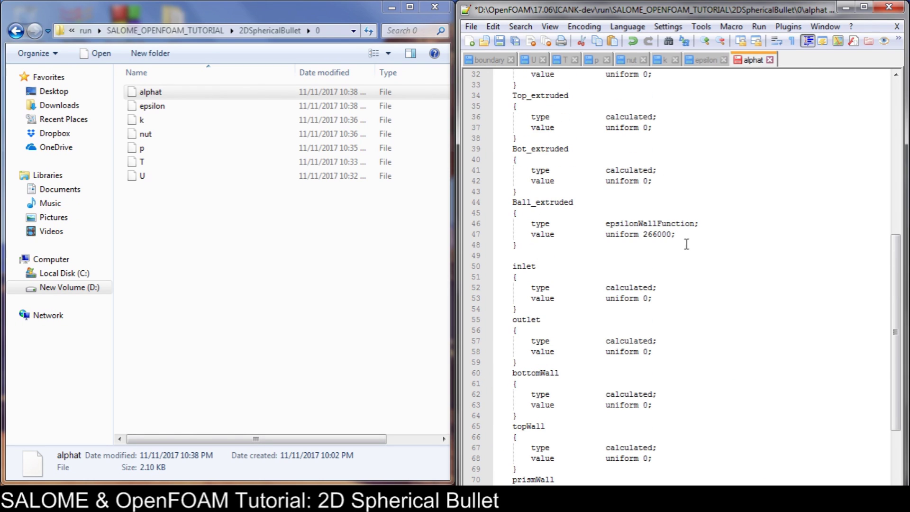
pyautogui.moveTo(677, 235); pyautogui.dragTo(484, 228)
pyautogui.hotkey('ctrl', 'v')
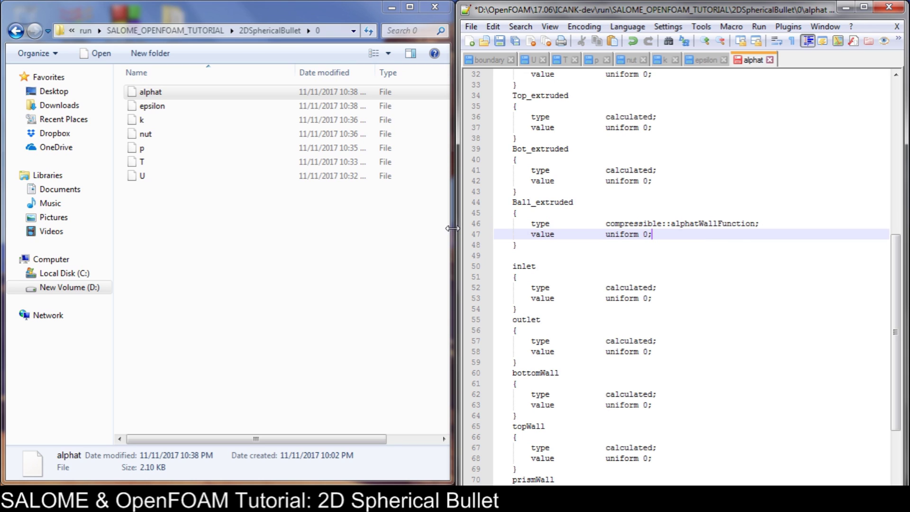
pyautogui.hotkey('ctrl', 's')
pyautogui.scroll(5, 692, 241)
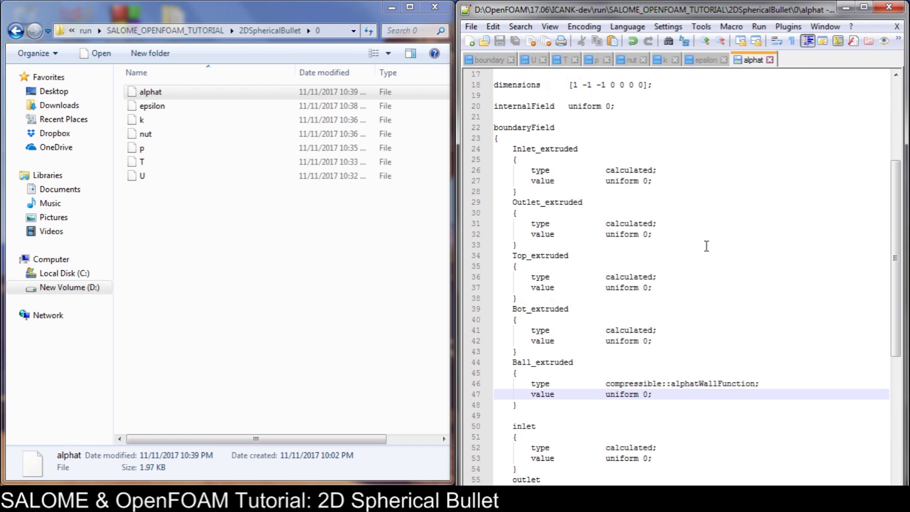
pyautogui.scroll(5, 709, 244)
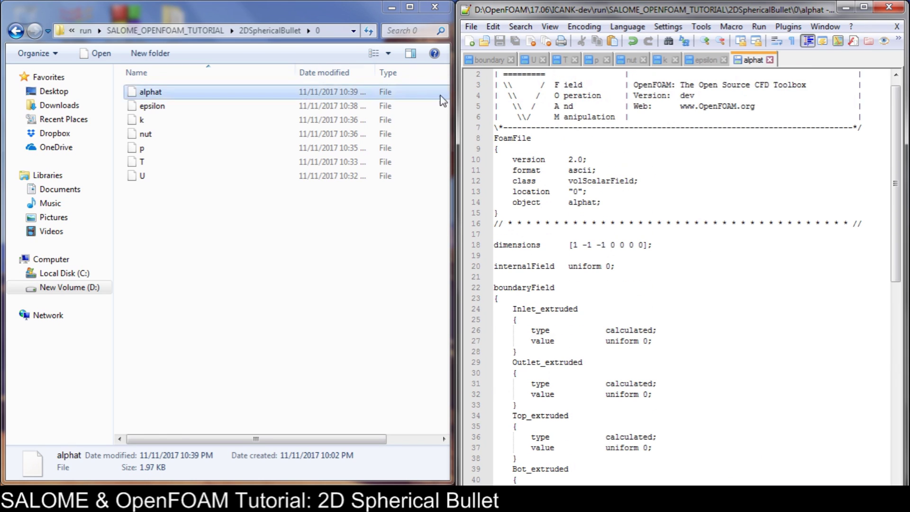
# Open system/controlDict and change endTime from 0.0004 to 0.004.
pyautogui.click(270, 30)
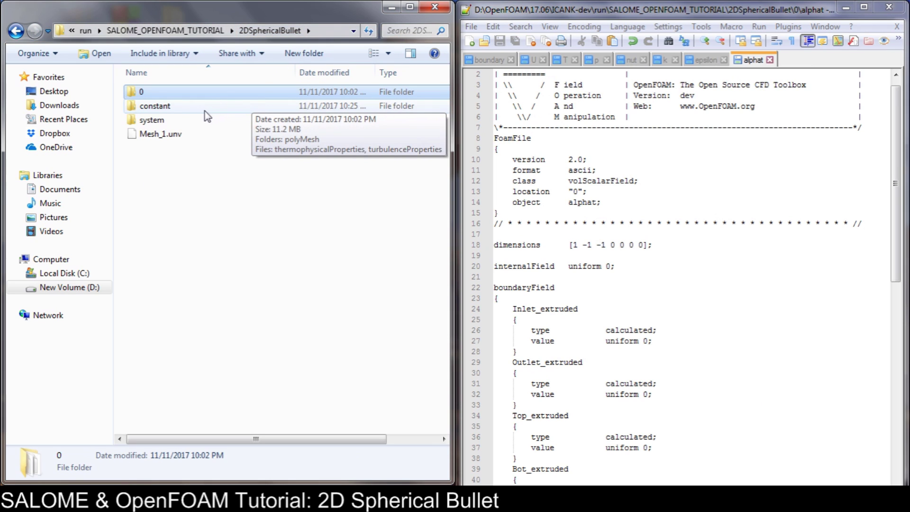
pyautogui.doubleClick(154, 120)
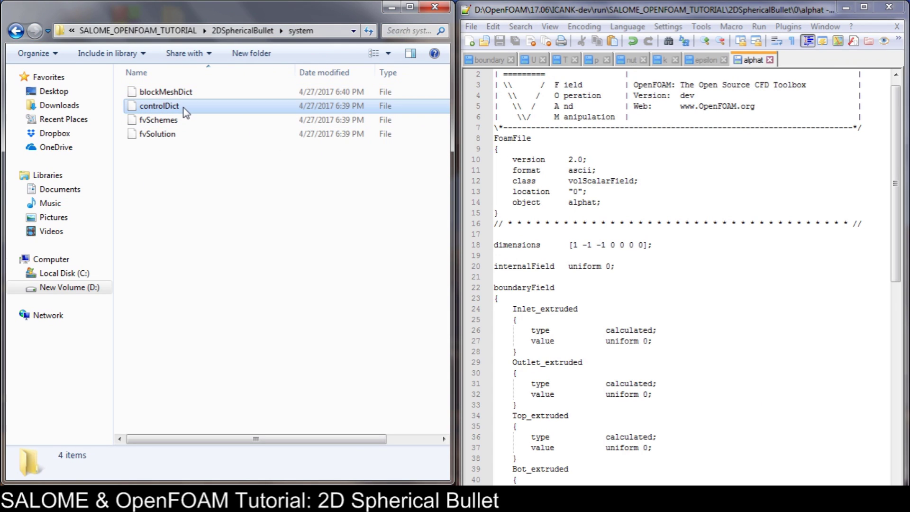
pyautogui.rightClick(183, 107)
pyautogui.click(264, 160)
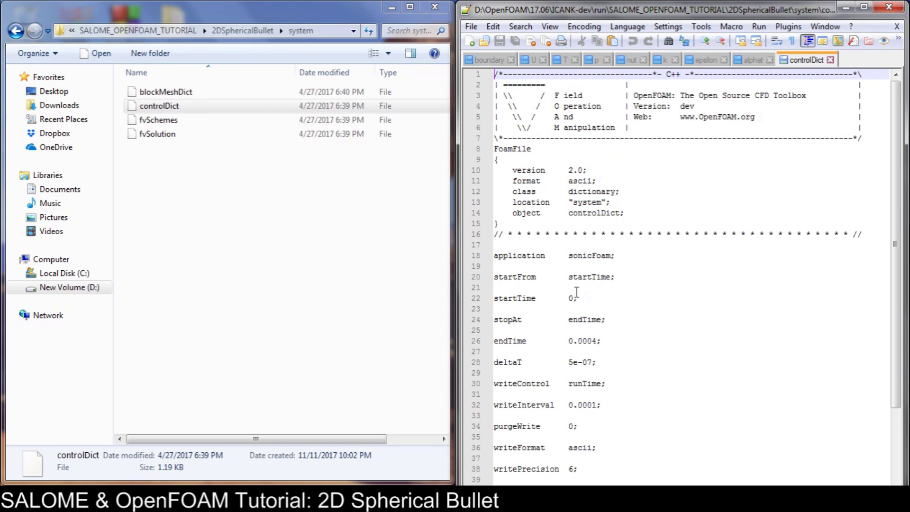
pyautogui.click(595, 341)
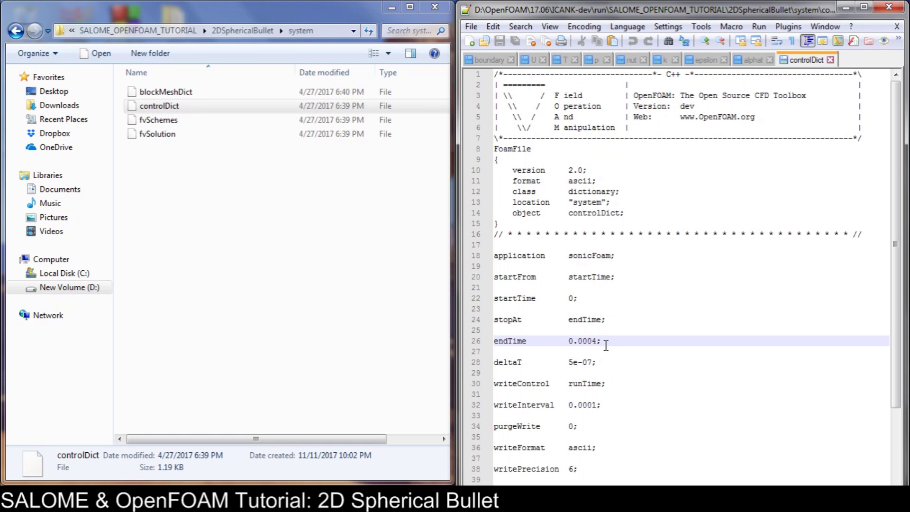
pyautogui.press('BackSpace')
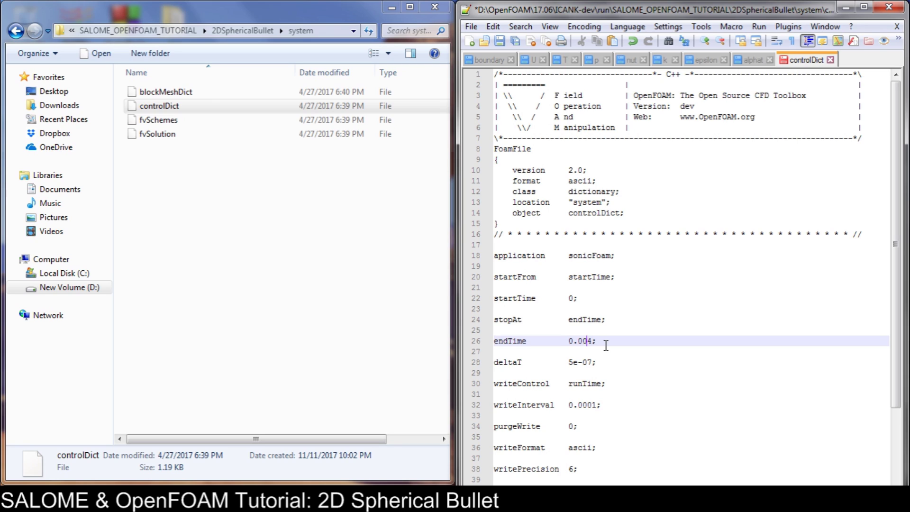
pyautogui.hotkey('ctrl', 's')
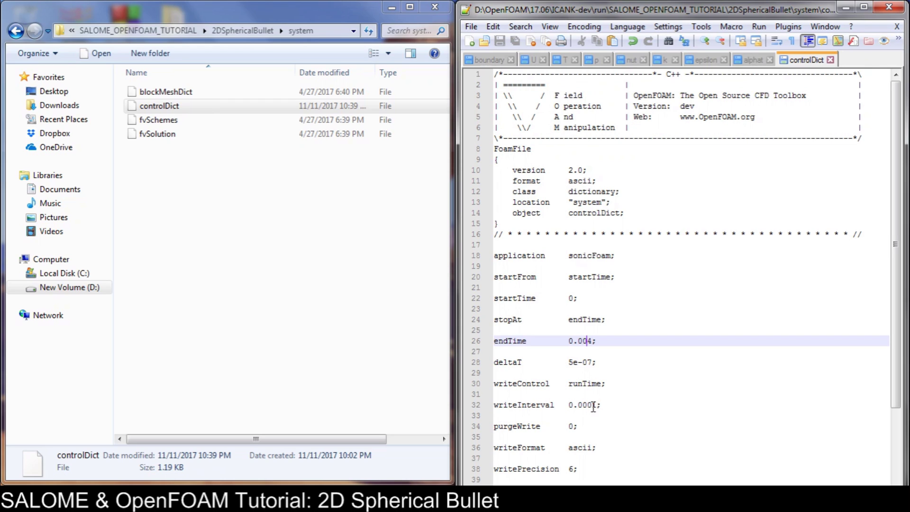
# Set writeInterval to 0.00004, save, and return to the 2DSphericalBullet case folder.
pyautogui.scroll(-2, 593, 407)
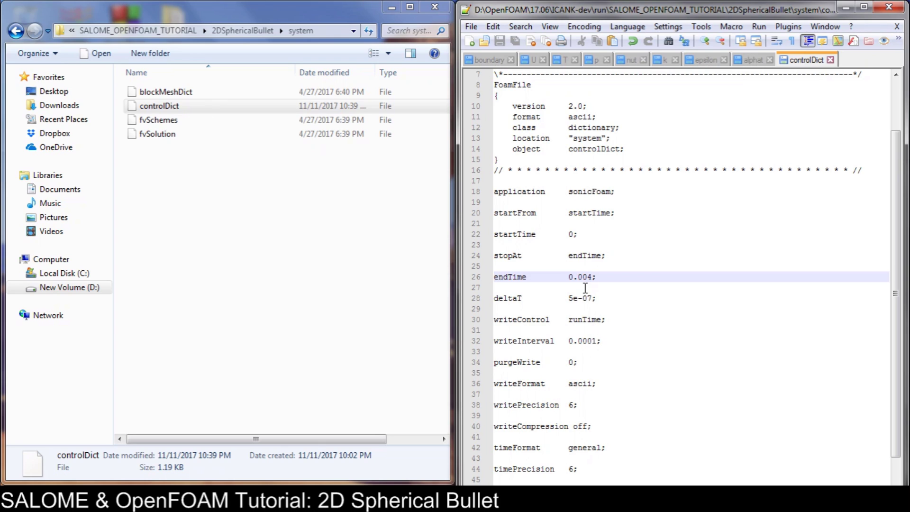
pyautogui.click(594, 342)
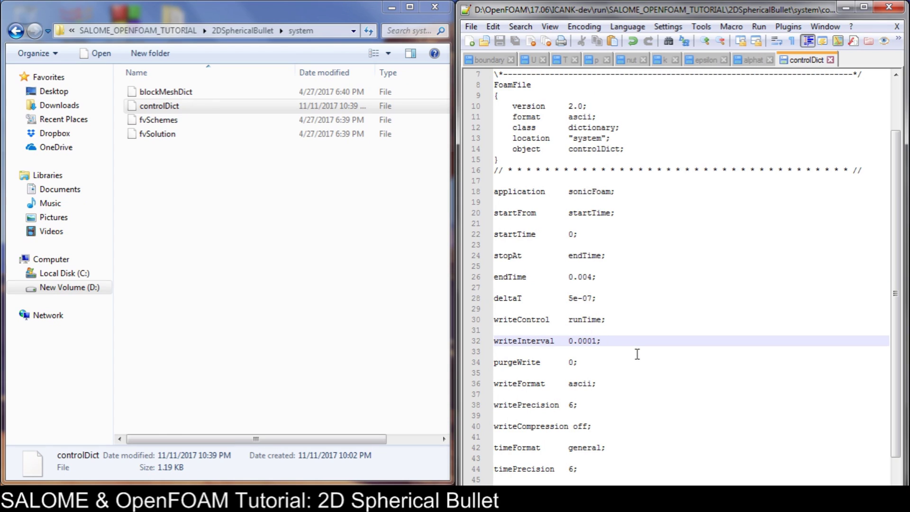
pyautogui.write('0')
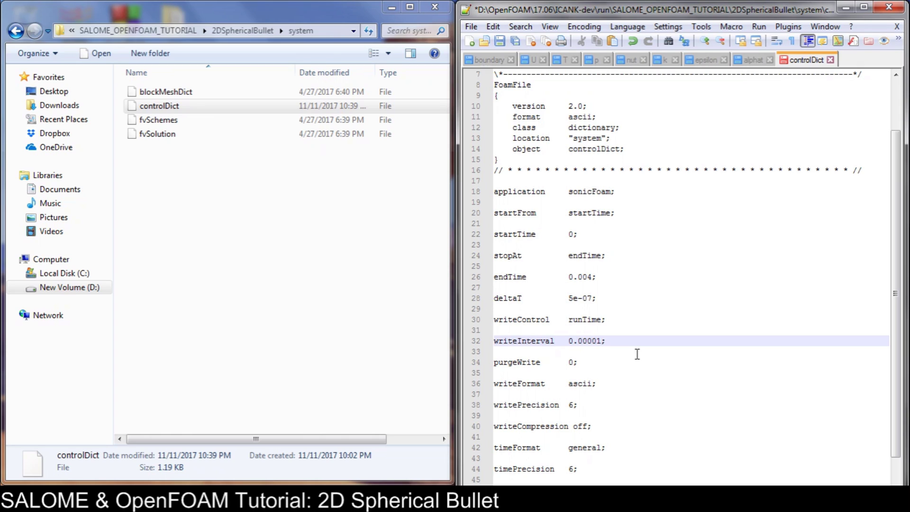
pyautogui.hotkey('shift', 'Right')
pyautogui.write('4')
pyautogui.hotkey('ctrl', 's')
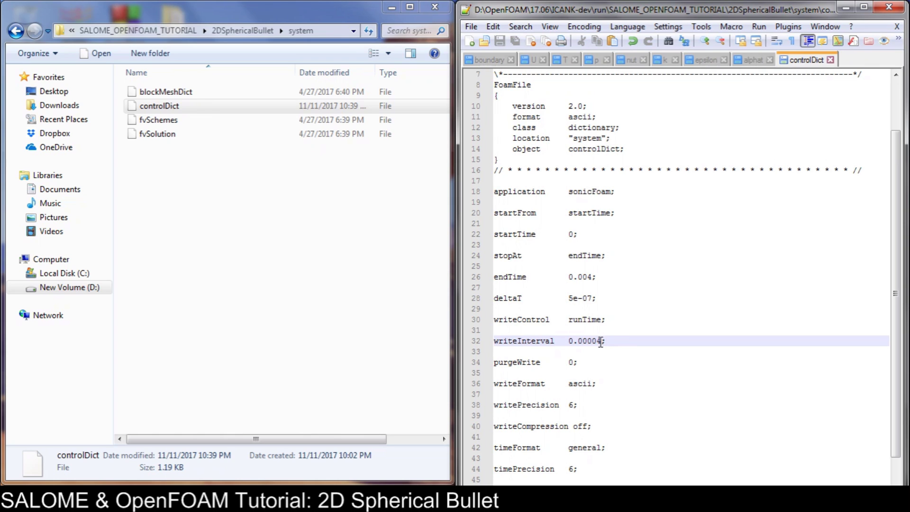
pyautogui.scroll(-2, 631, 357)
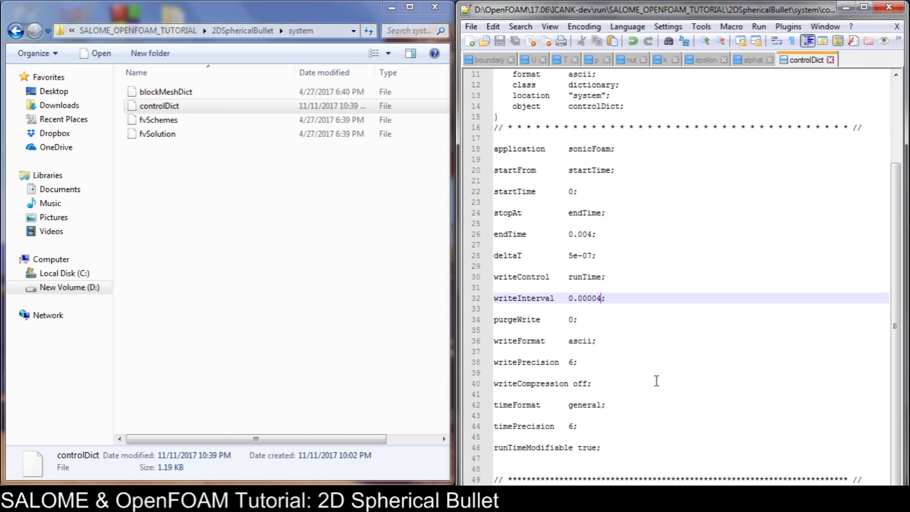
pyautogui.scroll(3, 636, 358)
pyautogui.click(249, 32)
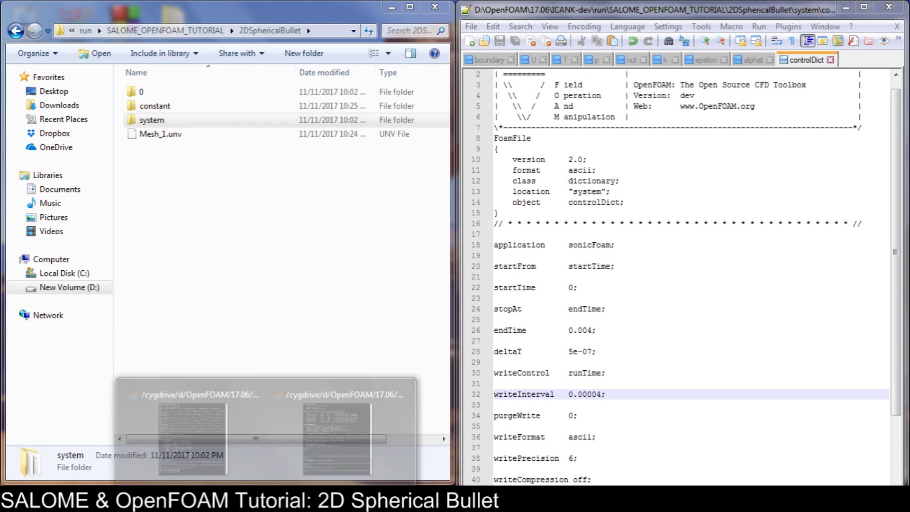
# Run sonicFoam.exe | tee log.sonicFoam in Cygwin and highlight its negative-temperature error.
pyautogui.click(380, 443)
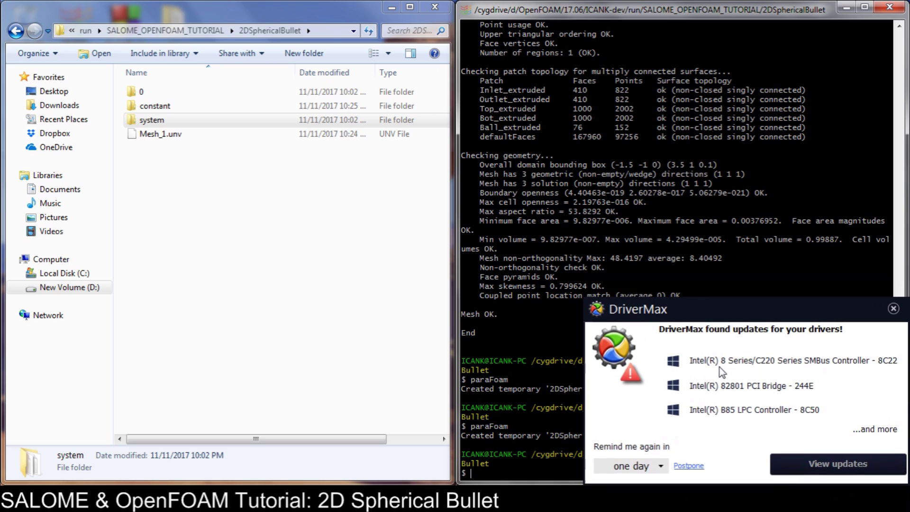
pyautogui.click(893, 309)
pyautogui.write('sonicF')
pyautogui.press('Tab')
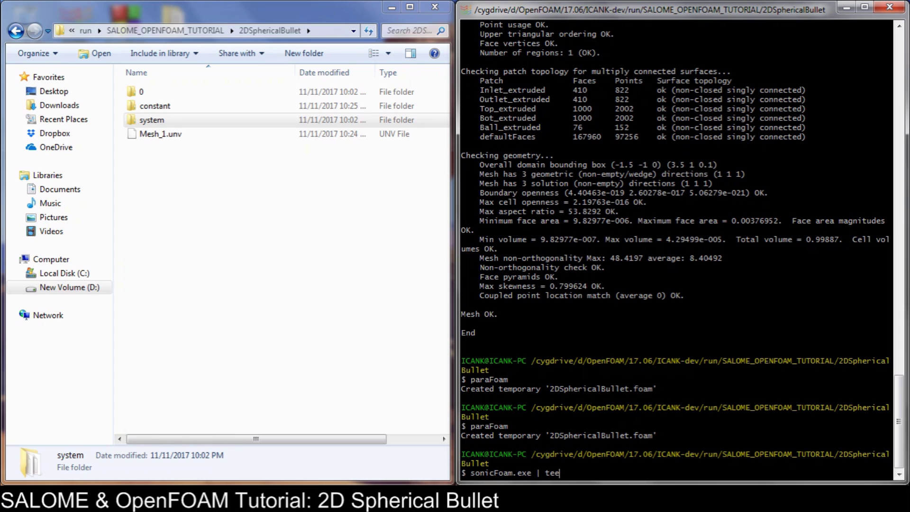
pyautogui.write('| tee log.sonicFoam')
pyautogui.press('Return')
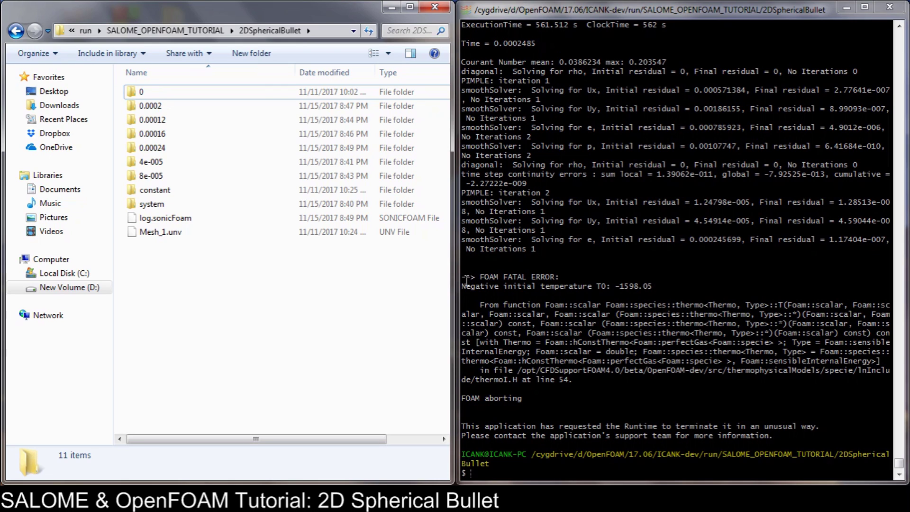
pyautogui.moveTo(462, 288); pyautogui.dragTo(666, 290)
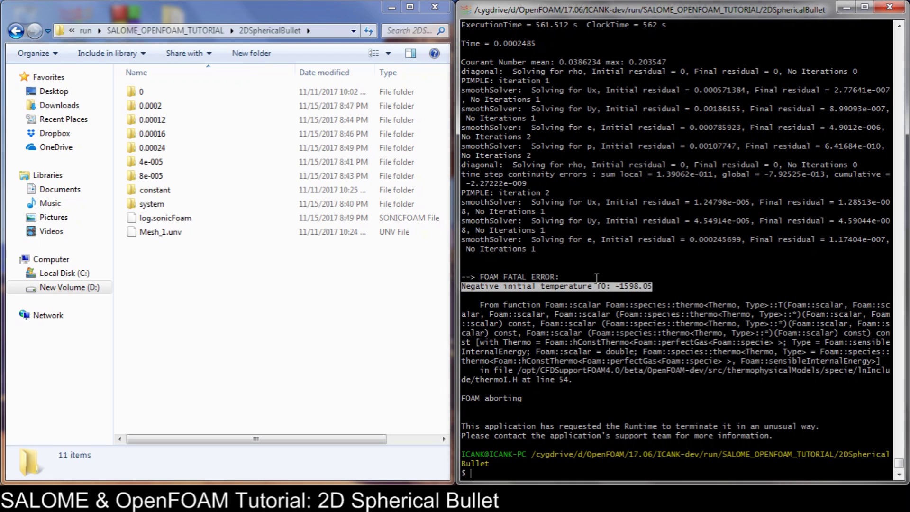
pyautogui.doubleClick(169, 204)
# Open fvSolution in Notepad++, mark its three PIMPLE lines, then go to open fvSolution_New.
pyautogui.click(162, 134)
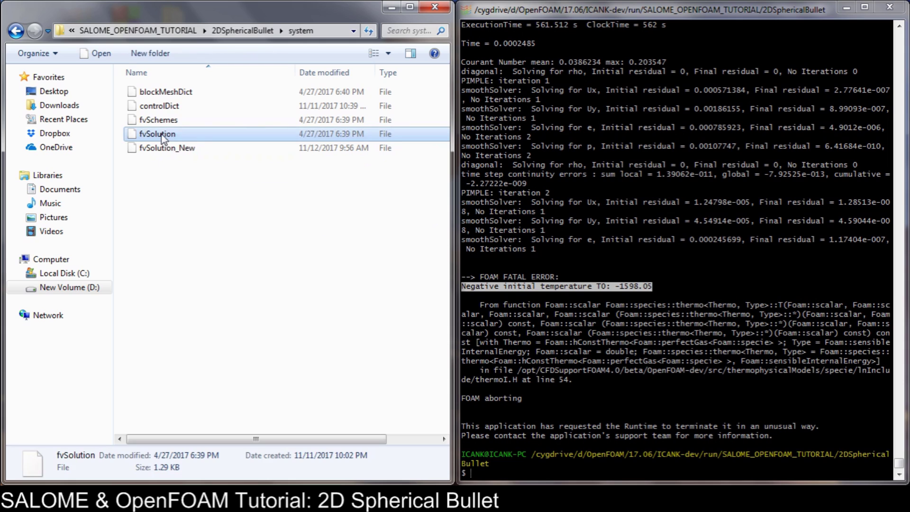
pyautogui.rightClick(162, 134)
pyautogui.click(200, 187)
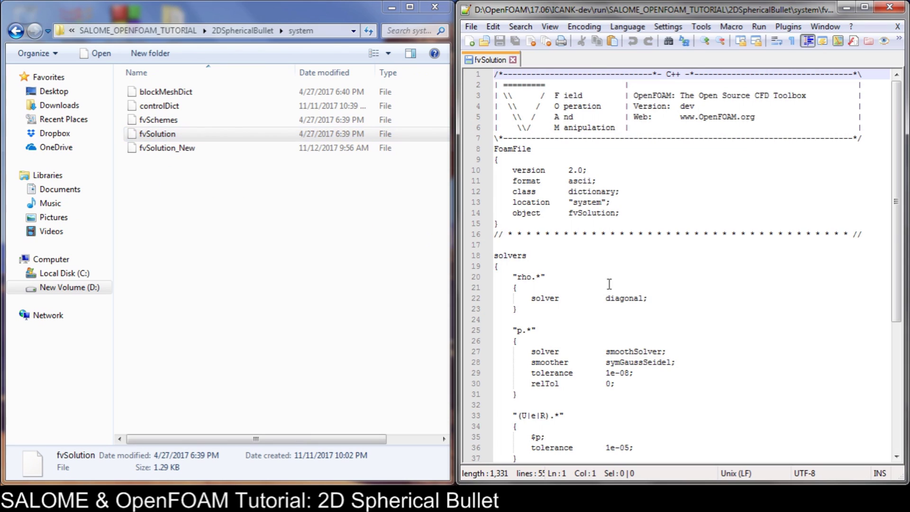
pyautogui.scroll(-6, 609, 284)
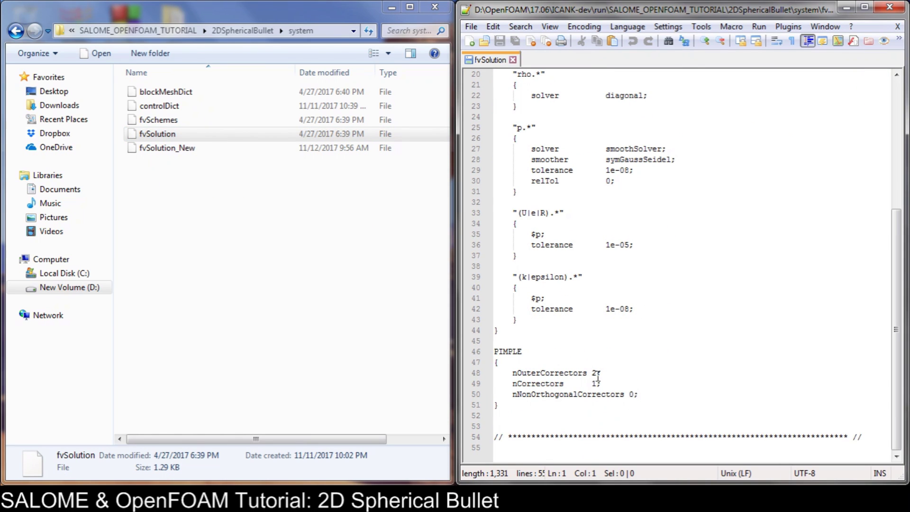
pyautogui.moveTo(494, 372); pyautogui.dragTo(646, 395)
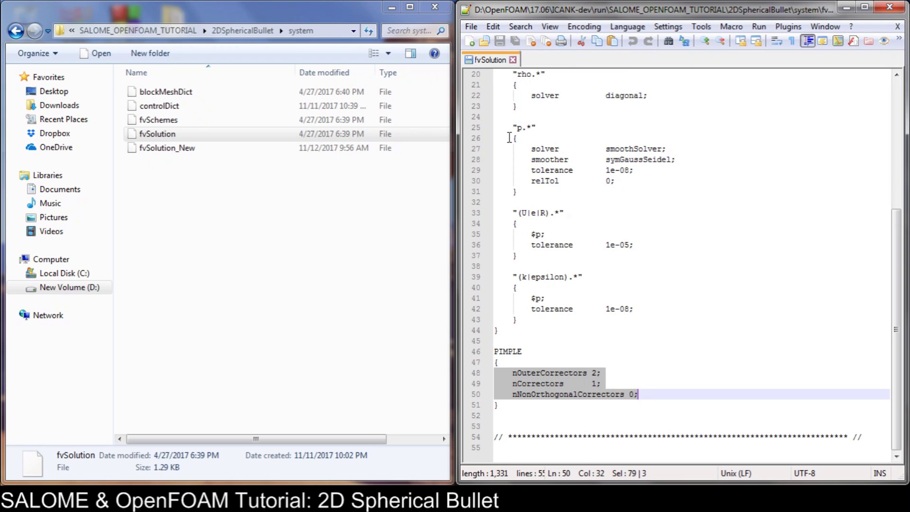
pyautogui.rightClick(161, 150)
# In fvSolution_New, locate the PIMPLE block's nOuterCorrectors value of 100.
pyautogui.click(189, 204)
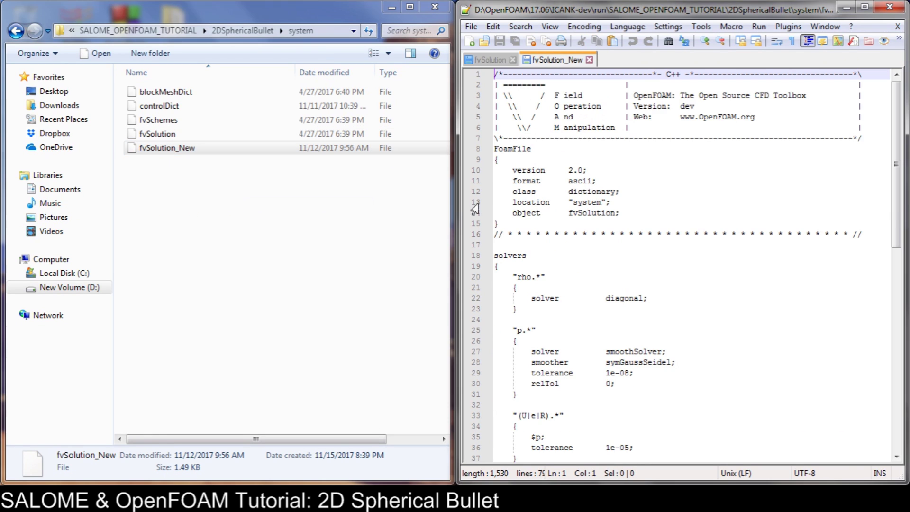
pyautogui.moveTo(899, 169); pyautogui.dragTo(898, 359)
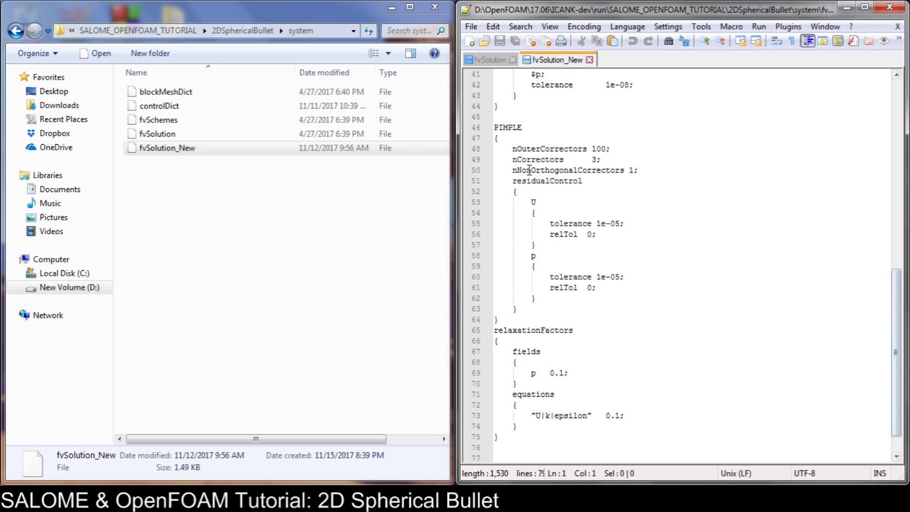
pyautogui.moveTo(495, 149); pyautogui.dragTo(692, 434)
pyautogui.click(686, 288)
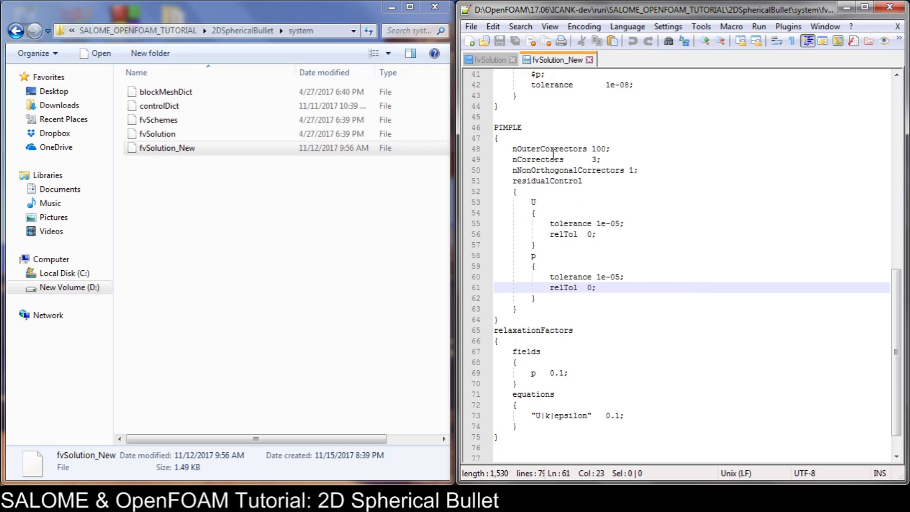
pyautogui.moveTo(513, 150); pyautogui.dragTo(536, 150)
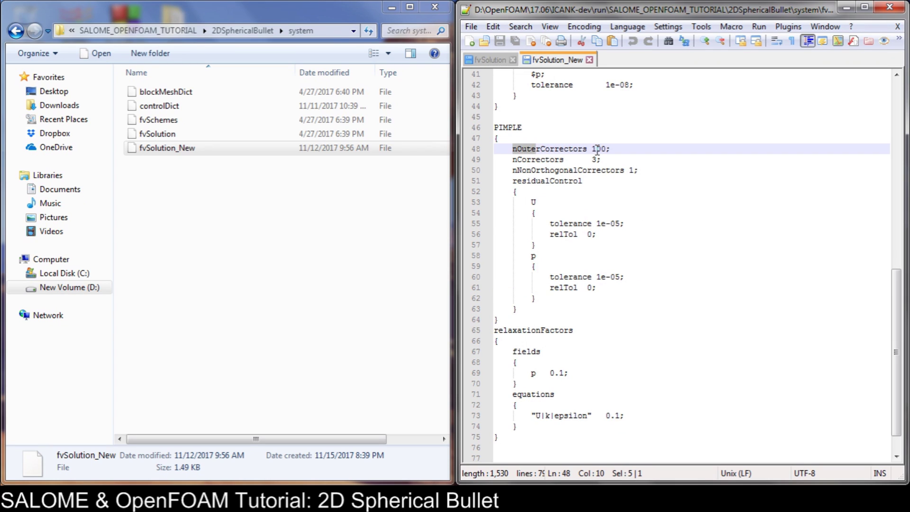
pyautogui.click(592, 150)
pyautogui.moveTo(595, 150); pyautogui.dragTo(606, 150)
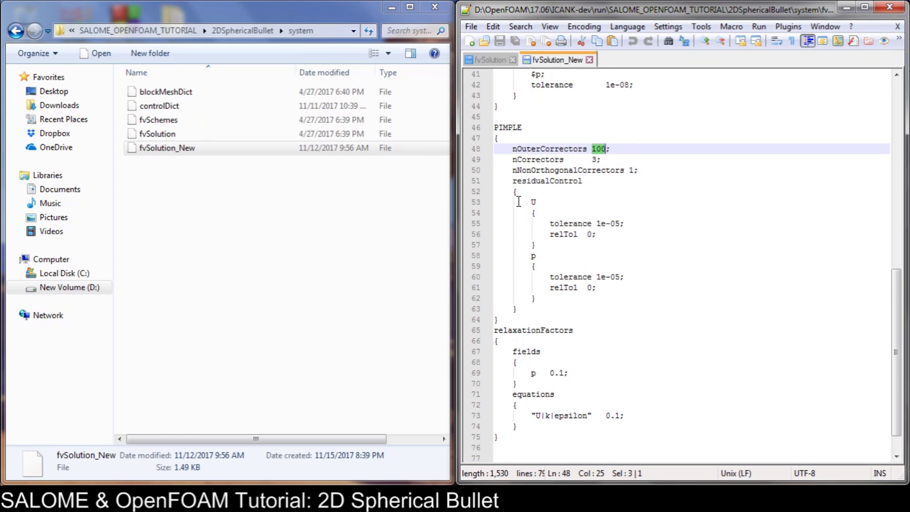
# Review the residualControl entries for U and p, both with tolerance 1e-05.
pyautogui.moveTo(517, 202); pyautogui.dragTo(577, 246)
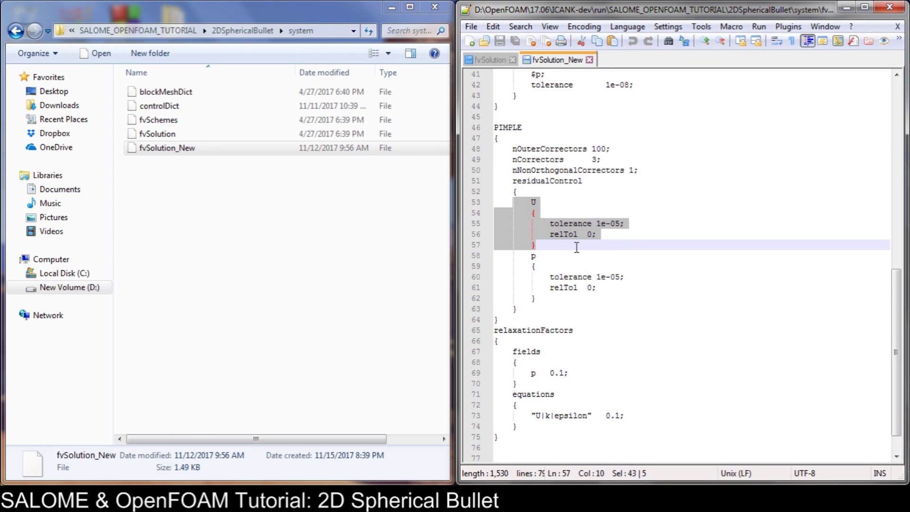
pyautogui.click(567, 234)
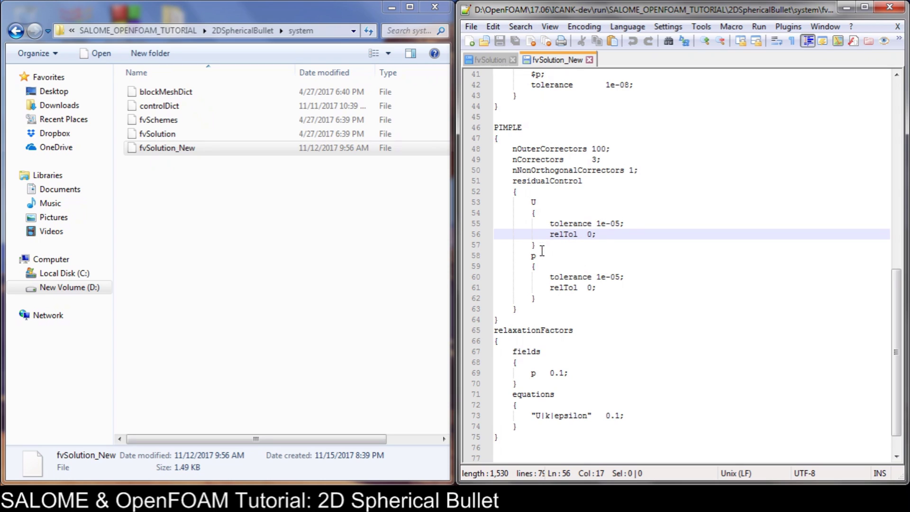
pyautogui.moveTo(539, 256); pyautogui.dragTo(529, 257)
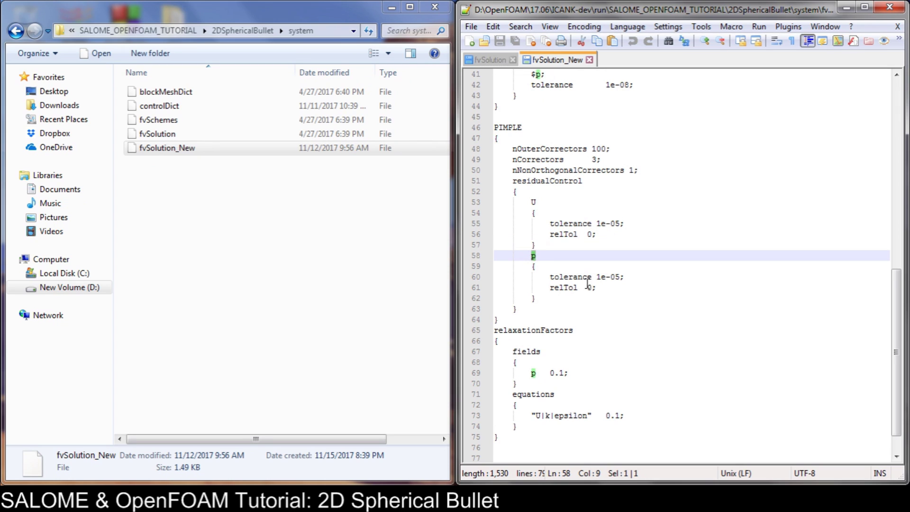
pyautogui.moveTo(499, 202); pyautogui.dragTo(617, 295)
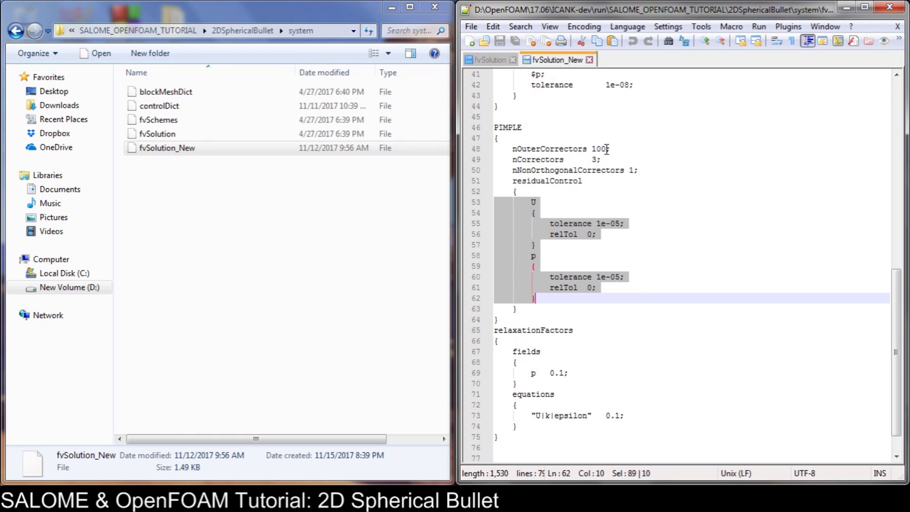
pyautogui.moveTo(607, 149); pyautogui.dragTo(591, 149)
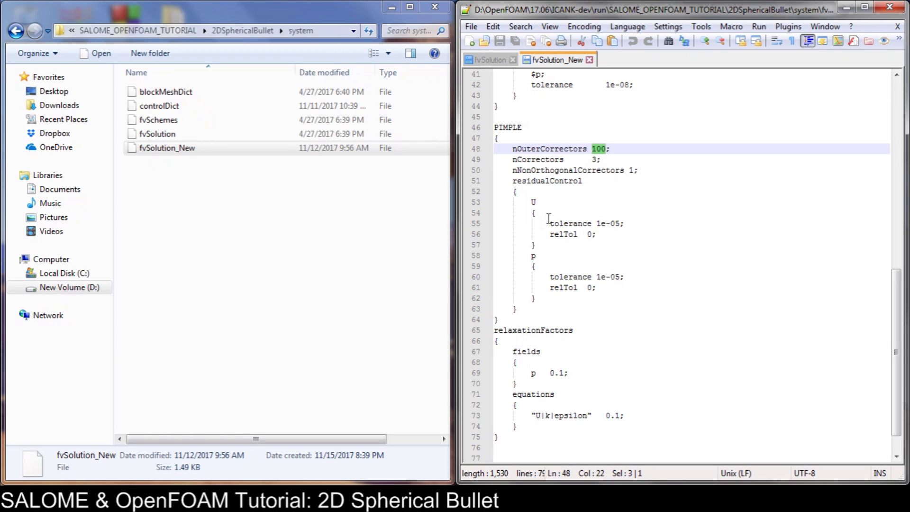
pyautogui.moveTo(550, 223); pyautogui.dragTo(622, 224)
pyautogui.moveTo(550, 277); pyautogui.dragTo(624, 279)
pyautogui.click(626, 223)
pyautogui.moveTo(625, 223); pyautogui.dragTo(550, 223)
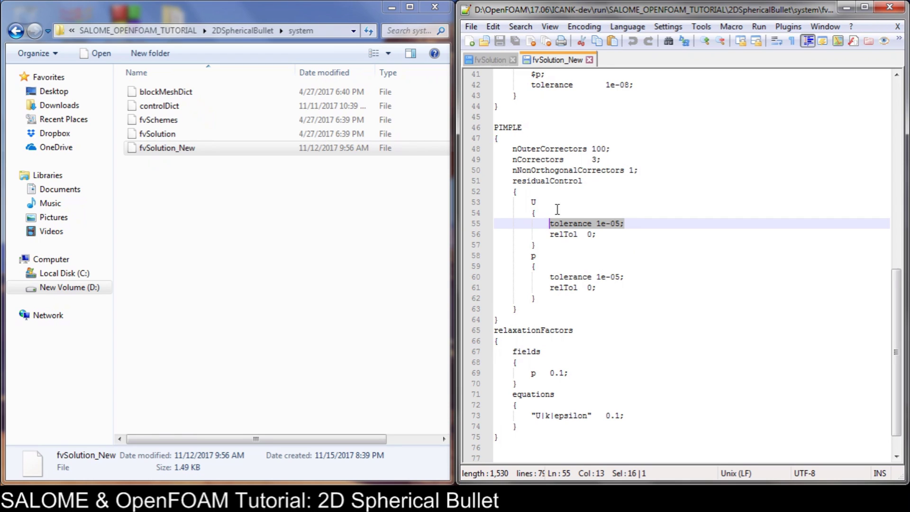
pyautogui.moveTo(497, 203); pyautogui.dragTo(628, 294)
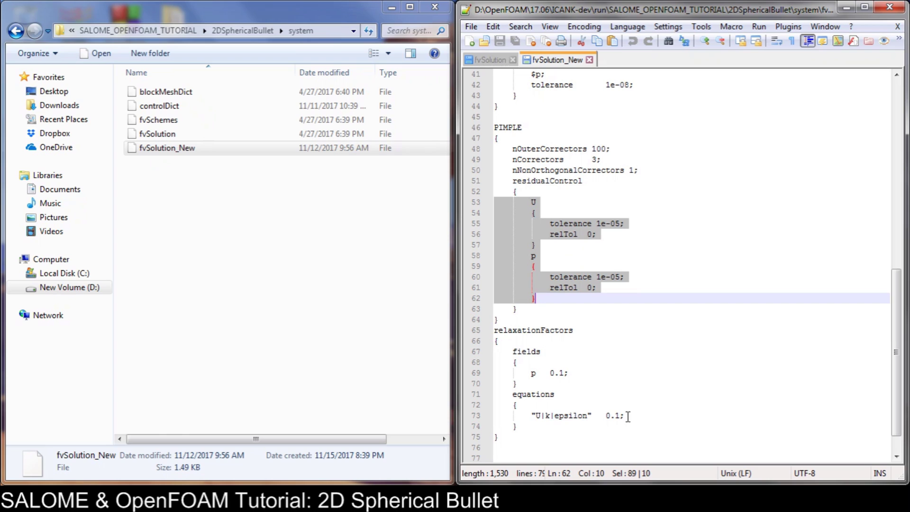
# Select the PIMPLE and relaxationFactors blocks (0.1 for p and U|k|epsilon) to copy.
pyautogui.moveTo(628, 416); pyautogui.dragTo(516, 419)
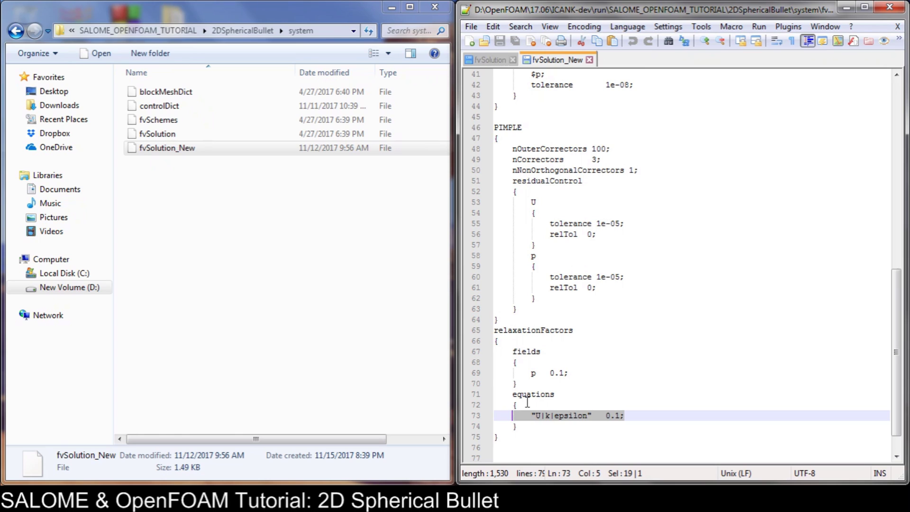
pyautogui.moveTo(627, 416); pyautogui.dragTo(476, 363)
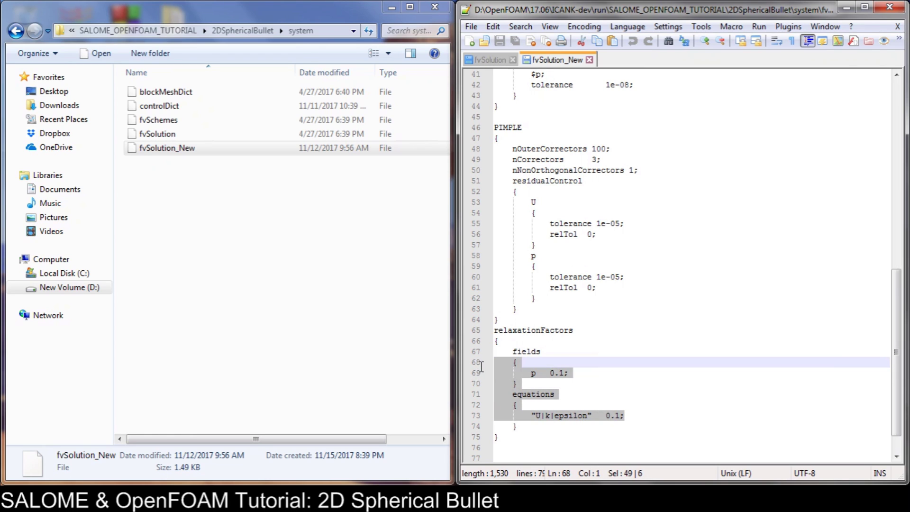
pyautogui.moveTo(516, 426); pyautogui.dragTo(481, 364)
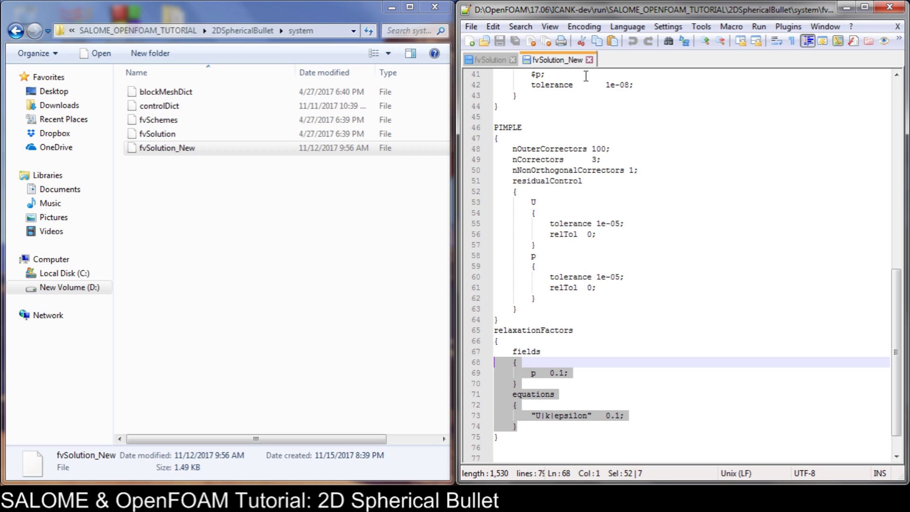
pyautogui.moveTo(544, 434); pyautogui.dragTo(454, 129)
pyautogui.hotkey('ctrl', 'c')
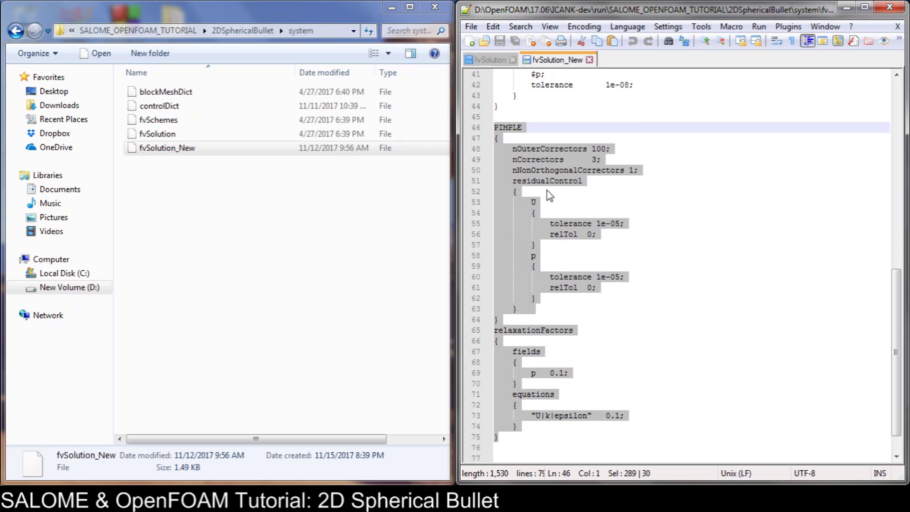
# Replace fvSolution's old PIMPLE block with the revised PIMPLE and relaxationFactors, then save.
pyautogui.click(493, 59)
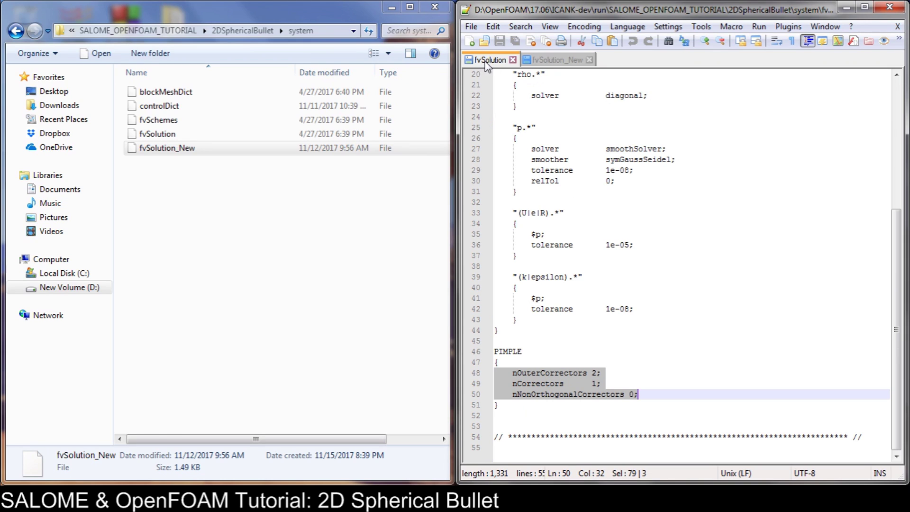
pyautogui.click(512, 403)
pyautogui.moveTo(509, 408); pyautogui.dragTo(476, 352)
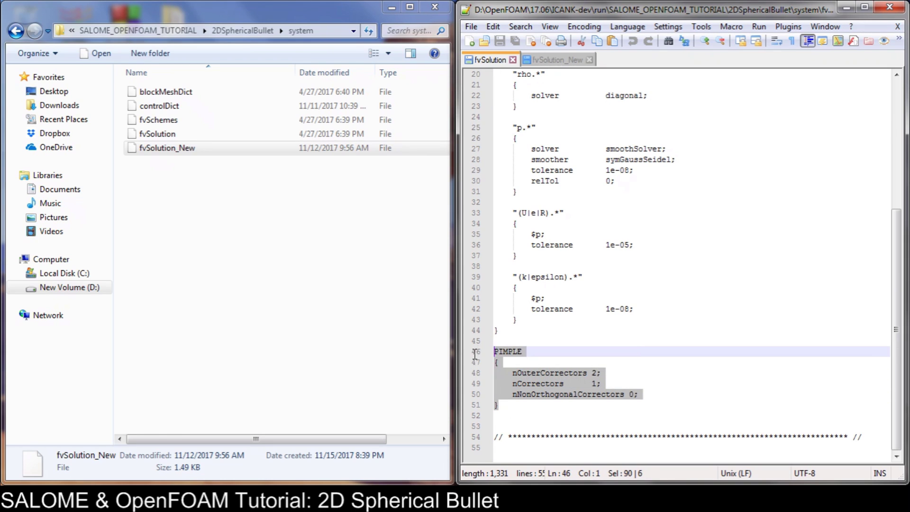
pyautogui.hotkey('ctrl', 'v')
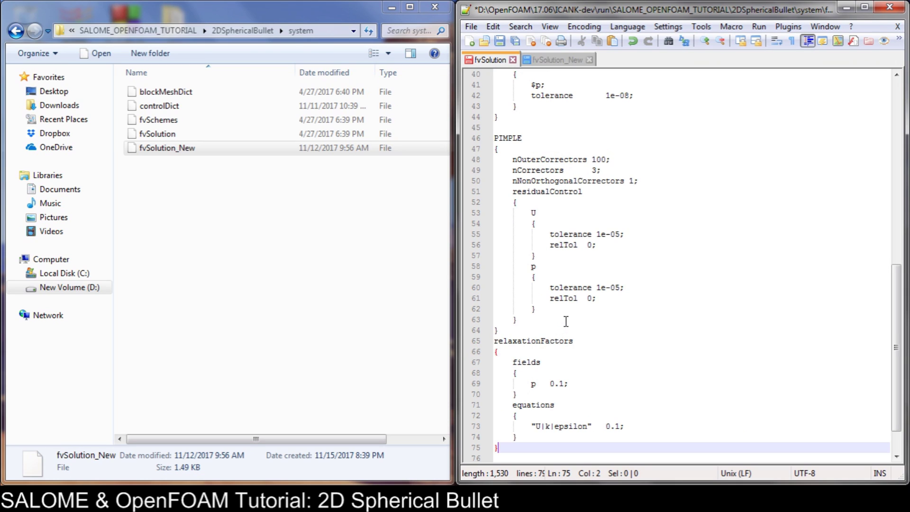
pyautogui.hotkey('ctrl', 's')
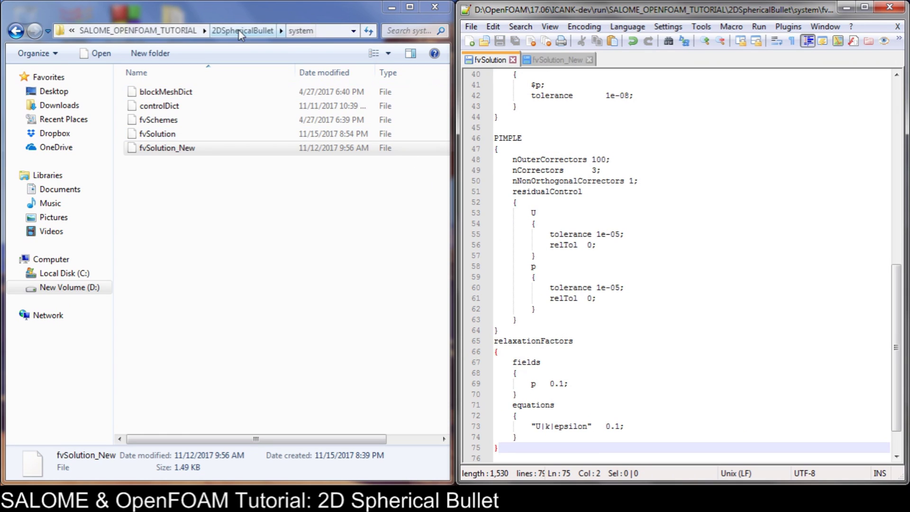
# Delete the six old time folders, 0.0002 through 8e-005, from the 2DSphericalBullet case.
pyautogui.click(240, 31)
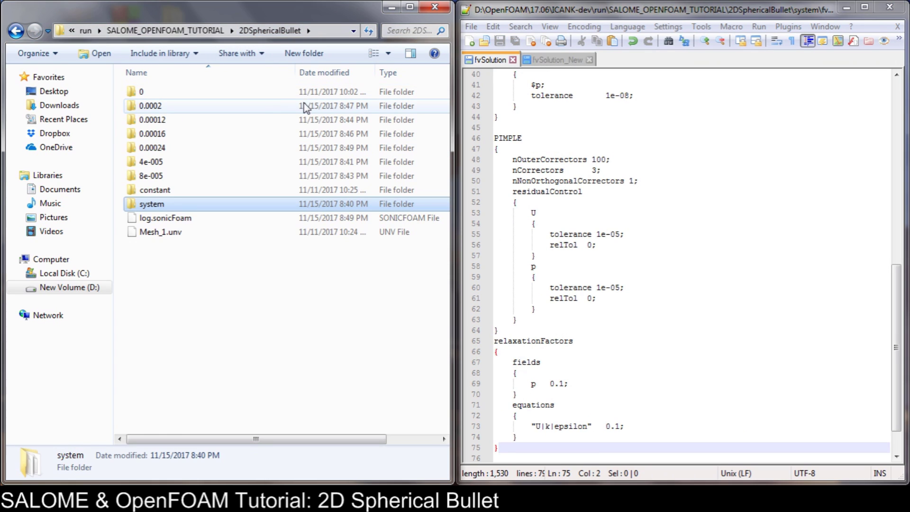
pyautogui.click(265, 106)
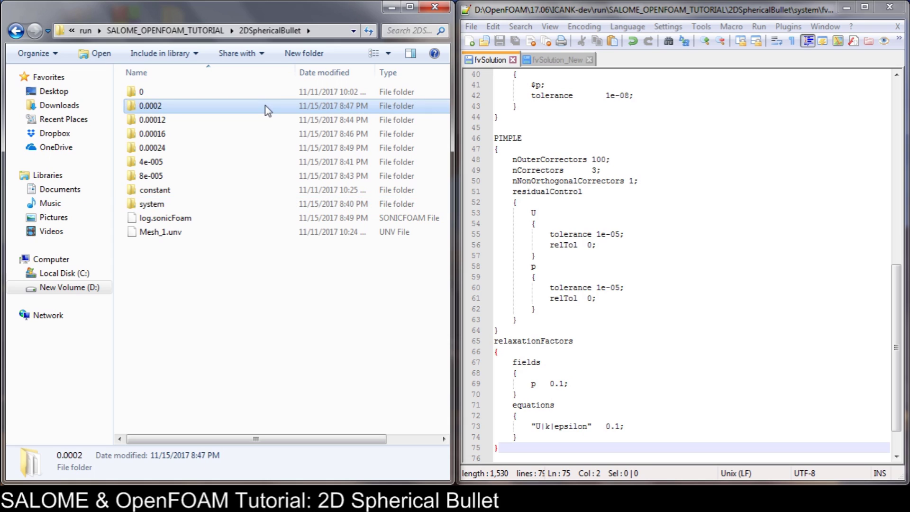
pyautogui.keyDown('shift'); pyautogui.click(181, 174); pyautogui.keyUp('shift')
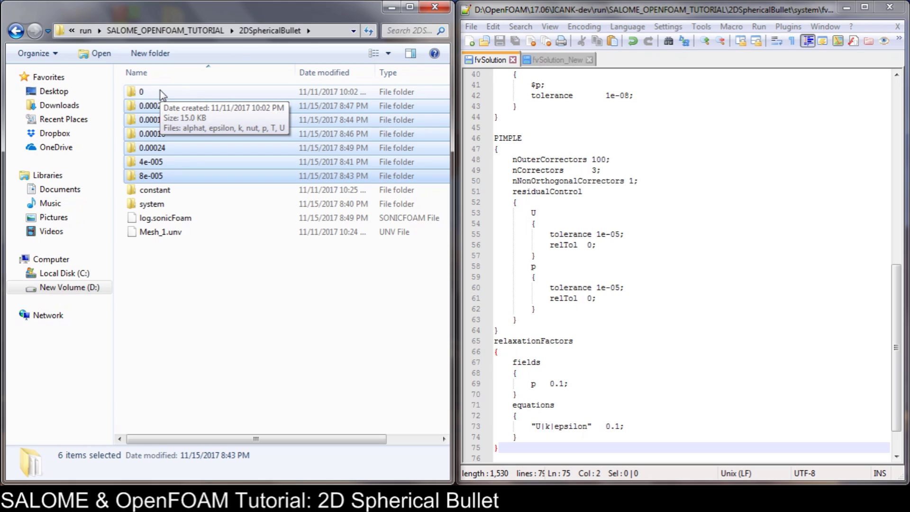
pyautogui.press('Delete')
pyautogui.press('Return')
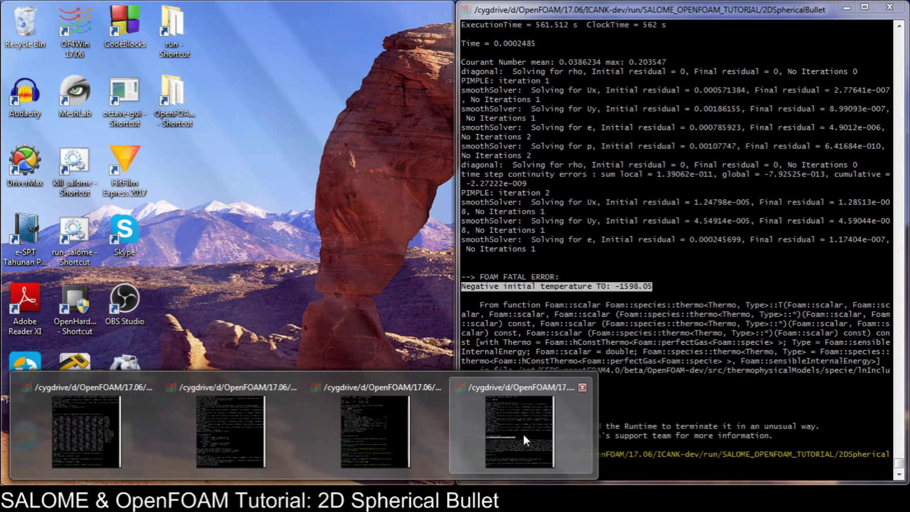
# Recall the 'sonicFoam.exe | tee log.sonicFoam' command at the Cygwin prompt.
pyautogui.click(523, 434)
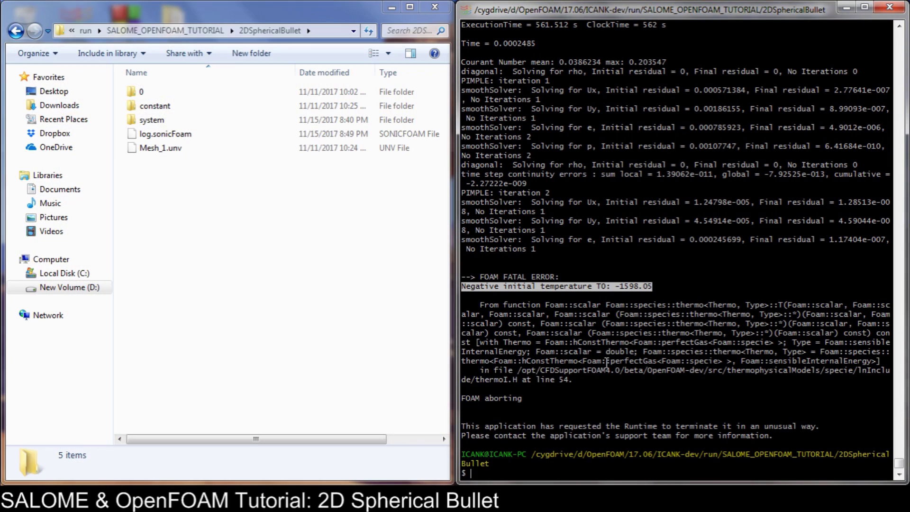
pyautogui.click(606, 363)
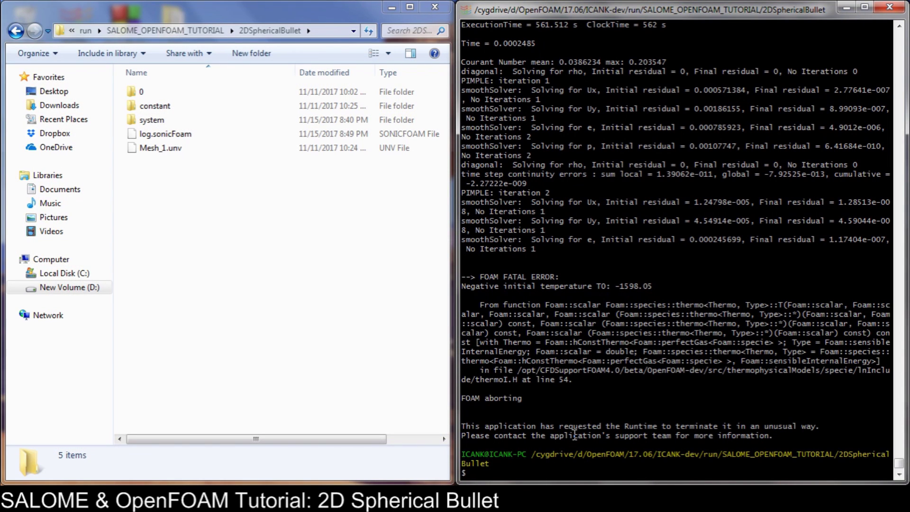
pyautogui.press('Up')
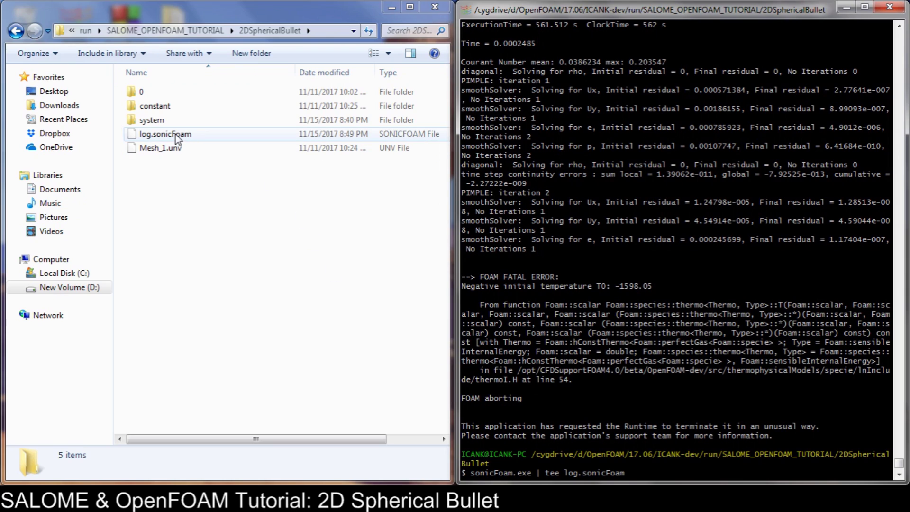
# Change controlDict's endTime from 0.004 to 0.008 in Notepad++ and save it.
pyautogui.doubleClick(161, 121)
pyautogui.rightClick(168, 107)
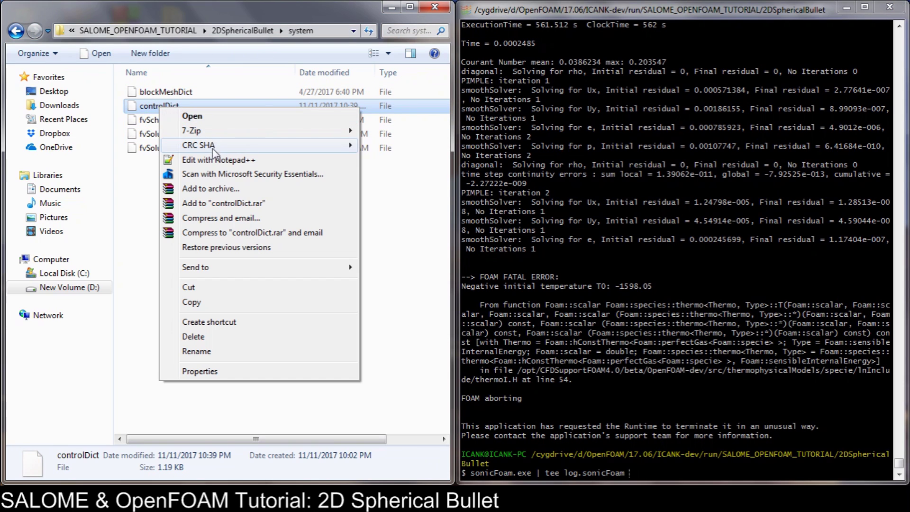
pyautogui.click(214, 161)
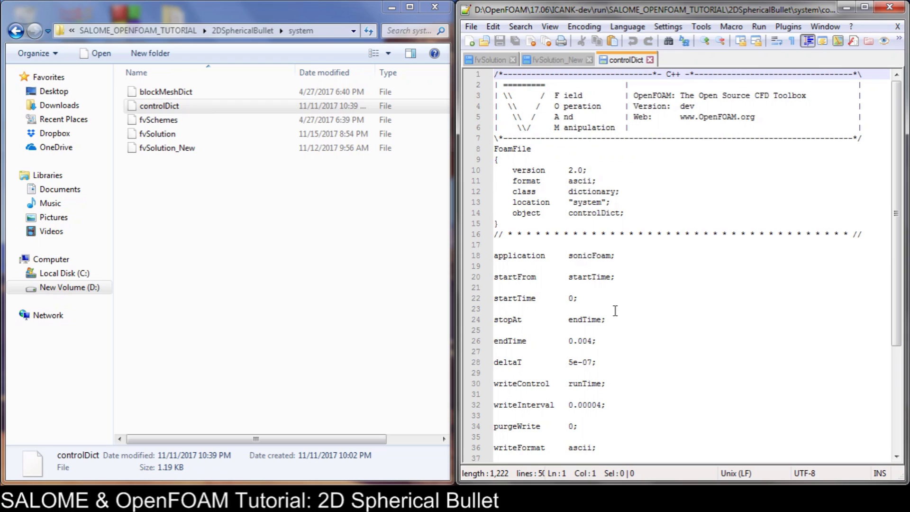
pyautogui.moveTo(595, 341); pyautogui.dragTo(588, 342)
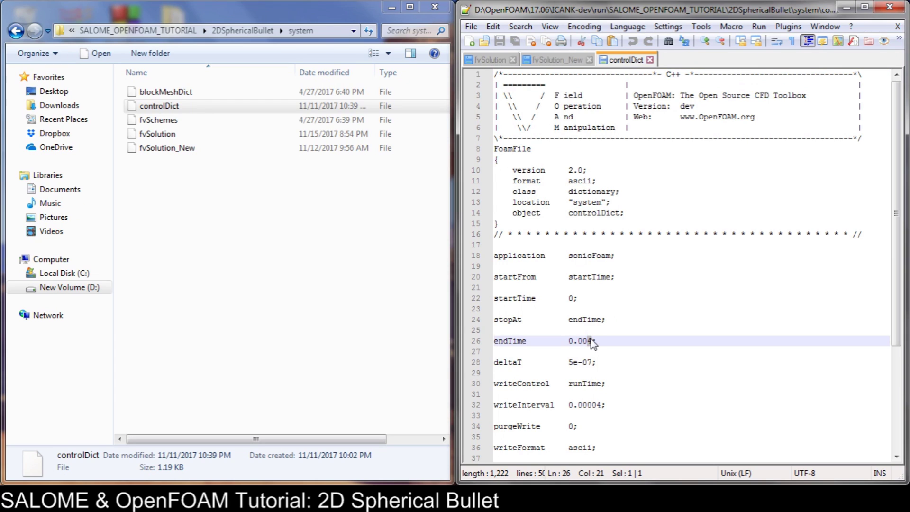
pyautogui.write('8')
pyautogui.hotkey('ctrl', 's')
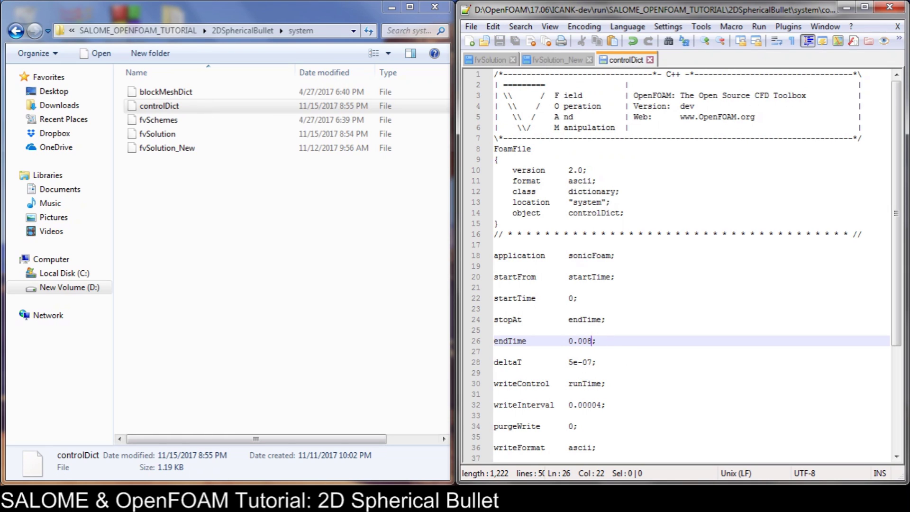
pyautogui.moveTo(304, 504)
pyautogui.click(528, 459)
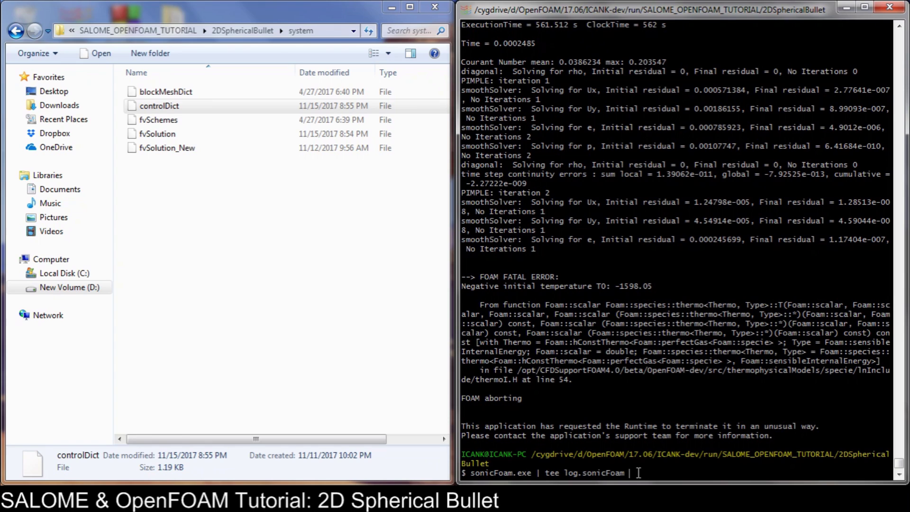
# Run 'sonicFoam.exe | tee log.sonicFoam' and confirm Time = 1e-006 shows PIMPLE converged in 94 iterations.
pyautogui.press('Return')
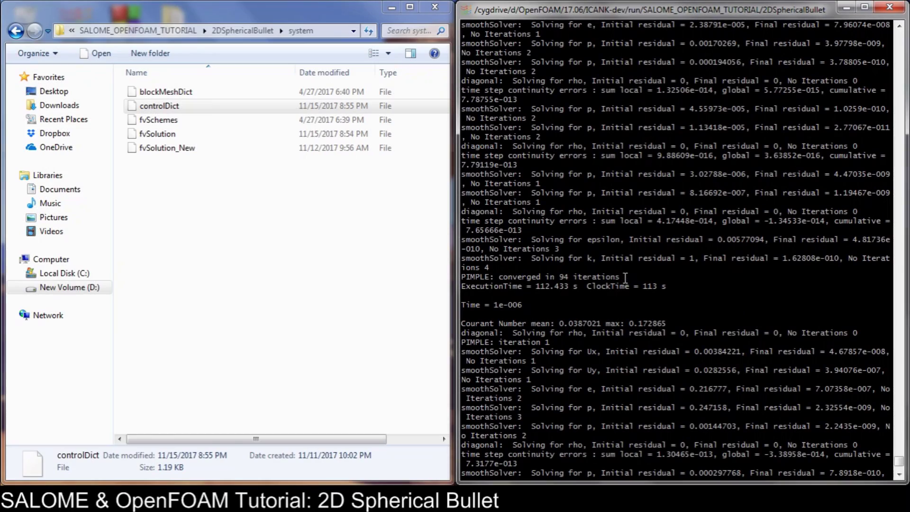
pyautogui.moveTo(621, 278); pyautogui.dragTo(460, 280)
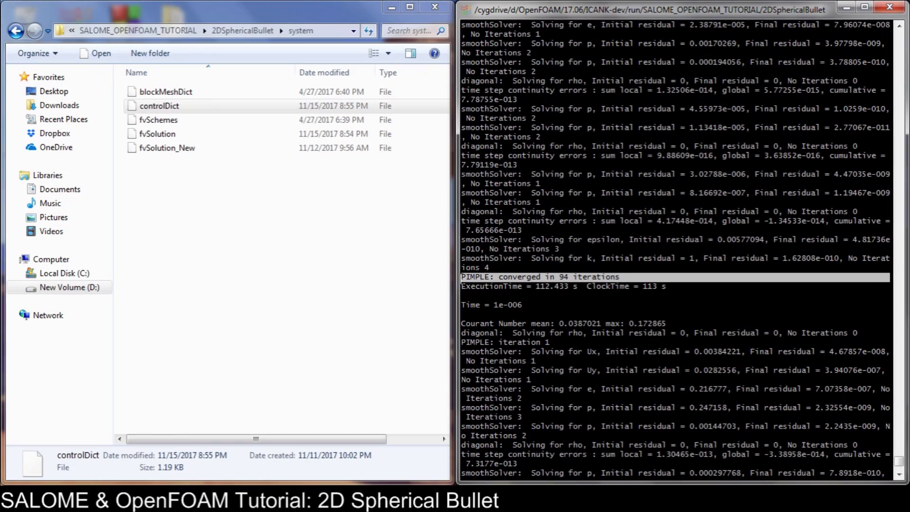
pyautogui.click(587, 278)
pyautogui.moveTo(570, 278); pyautogui.dragTo(560, 278)
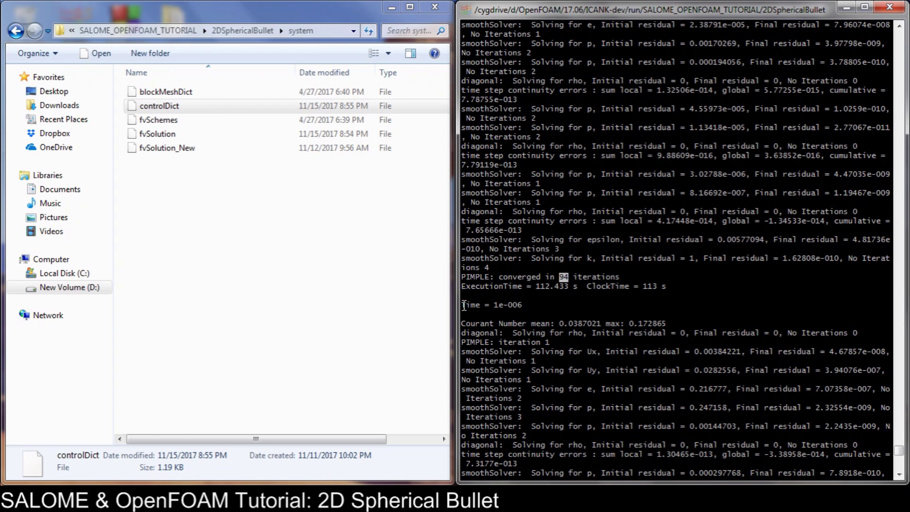
pyautogui.moveTo(463, 306); pyautogui.dragTo(479, 313)
pyautogui.moveTo(570, 276); pyautogui.dragTo(560, 277)
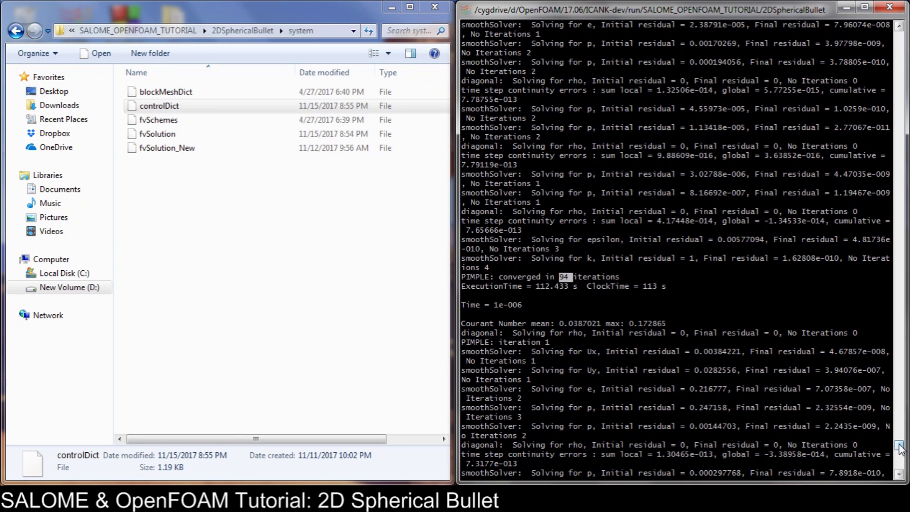
pyautogui.click(565, 277)
pyautogui.moveTo(571, 277); pyautogui.dragTo(555, 277)
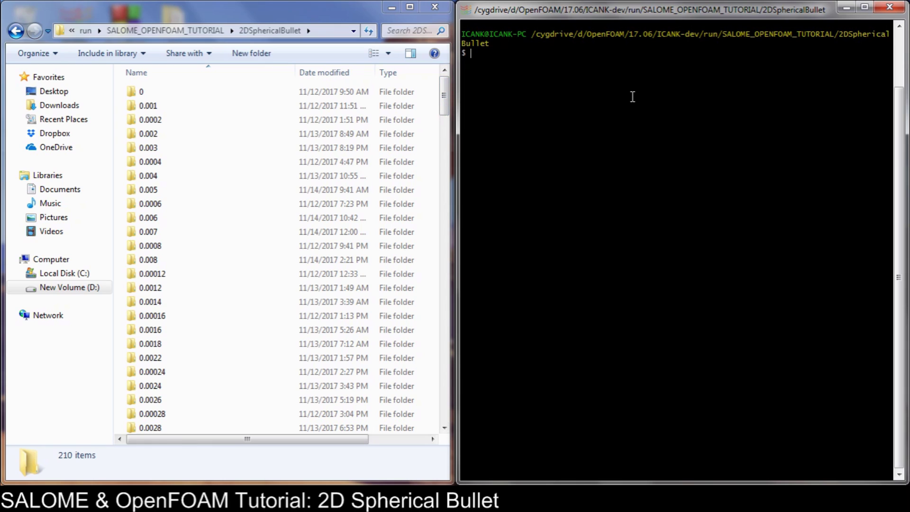
# Run paraFoam on the 2DSphericalBullet case from the Cygwin prompt.
pyautogui.write('paraFoam')
pyautogui.moveTo(441, 90); pyautogui.dragTo(437, 396)
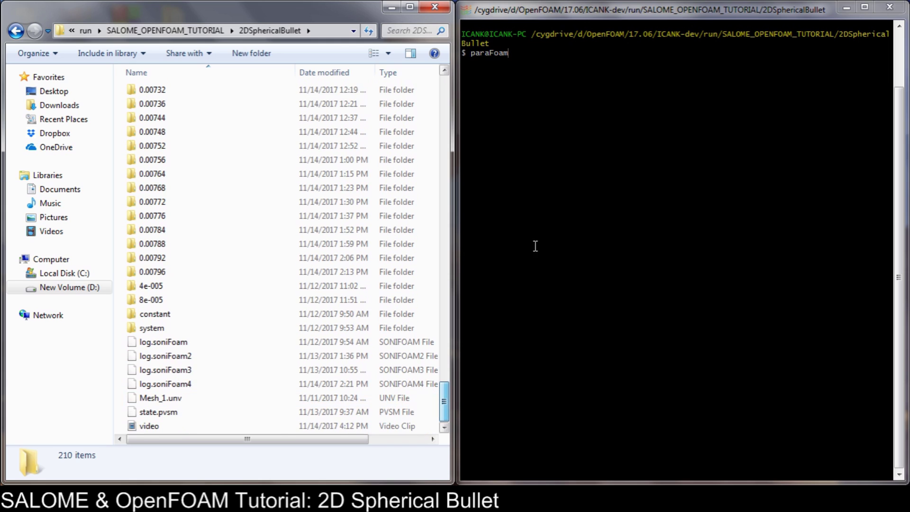
pyautogui.click(596, 132)
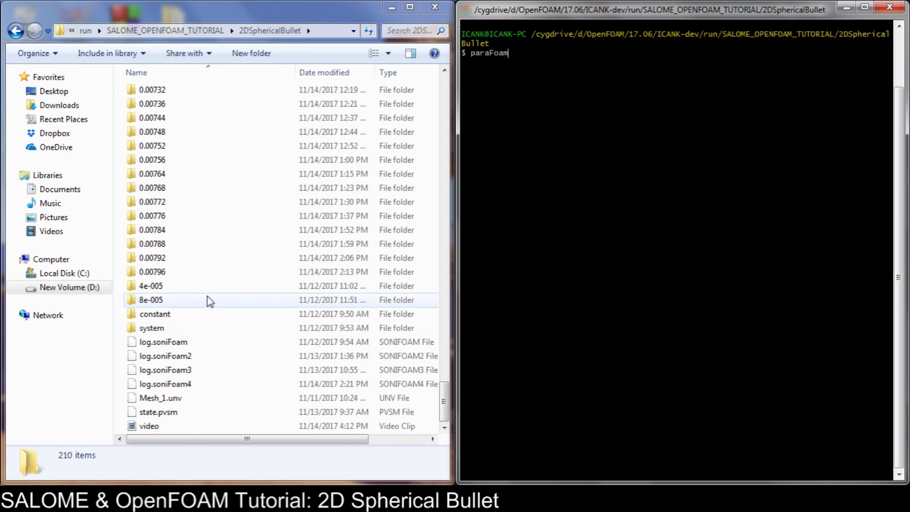
pyautogui.click(447, 406)
pyautogui.moveTo(447, 404); pyautogui.dragTo(596, 83)
pyautogui.click(619, 79)
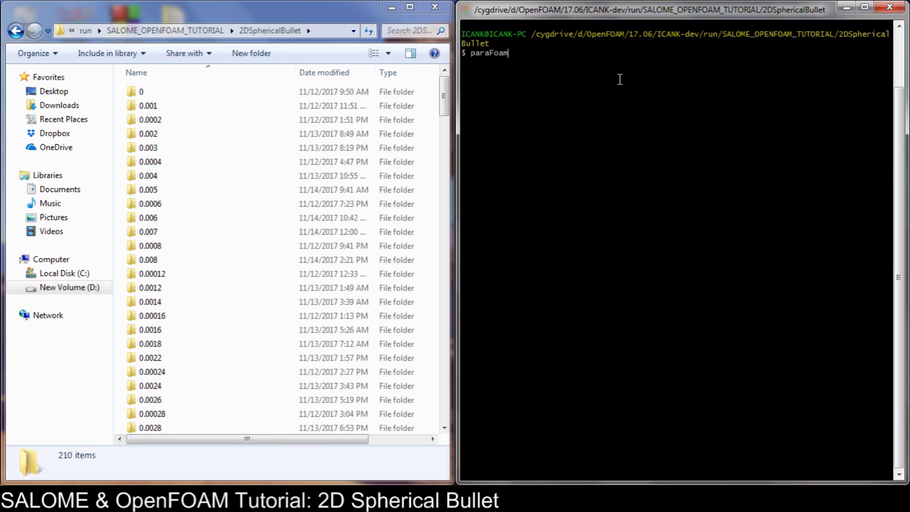
pyautogui.press('Return')
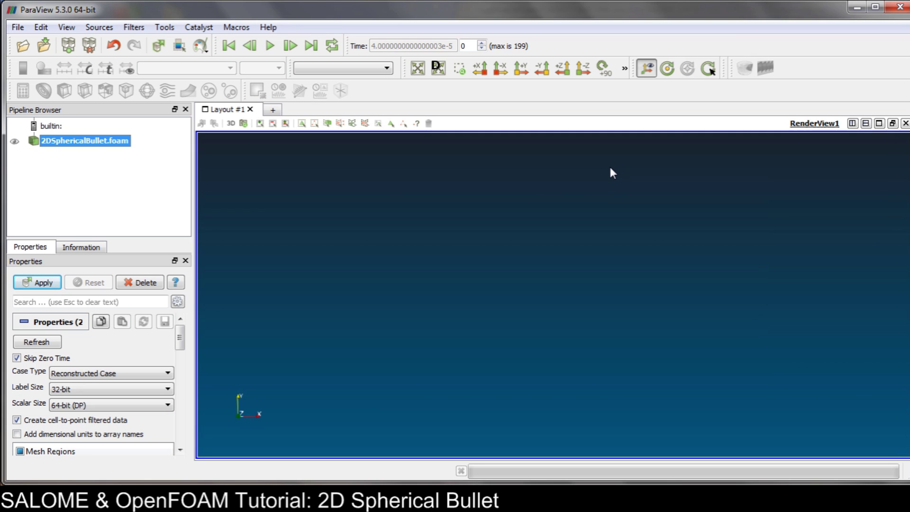
# Apply the internal mesh, colour it by velocity U, and jump to the final time step.
pyautogui.moveTo(183, 344); pyautogui.dragTo(183, 357)
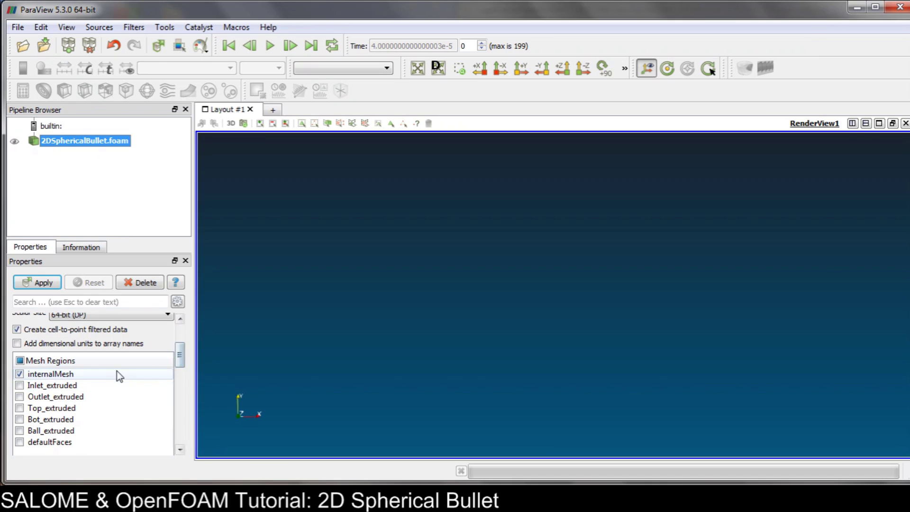
pyautogui.click(47, 286)
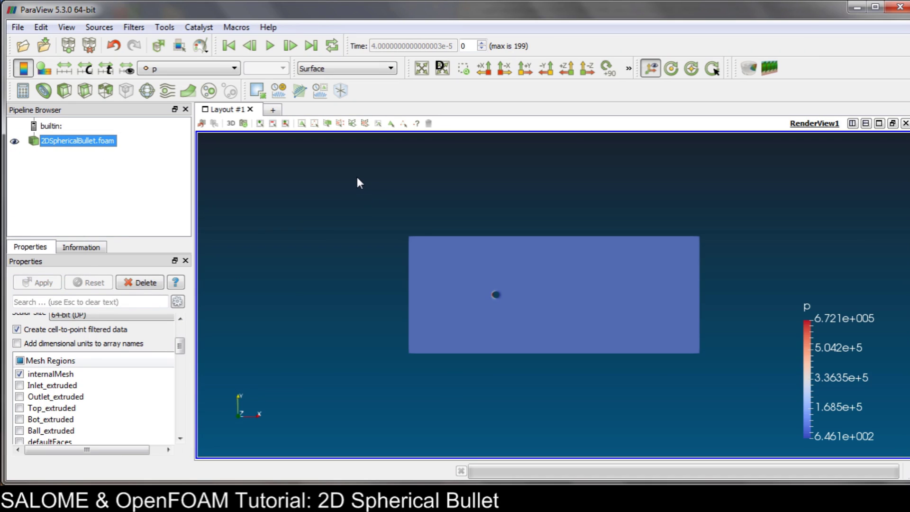
pyautogui.click(195, 68)
pyautogui.click(182, 100)
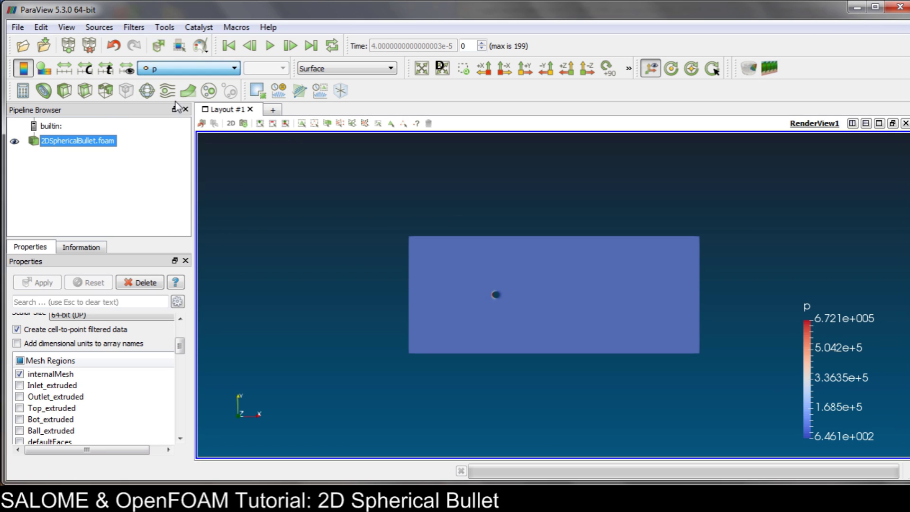
pyautogui.scroll(4, 502, 320)
pyautogui.scroll(-2, 502, 317)
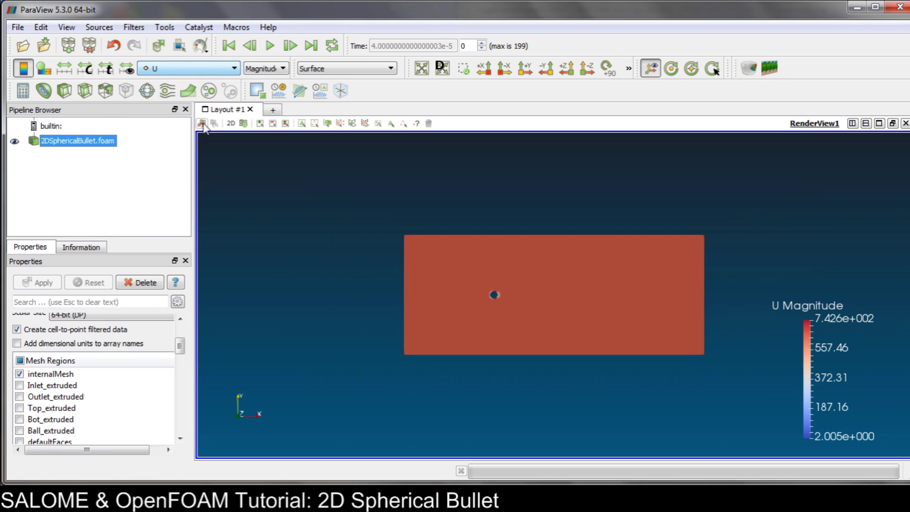
pyautogui.click(311, 46)
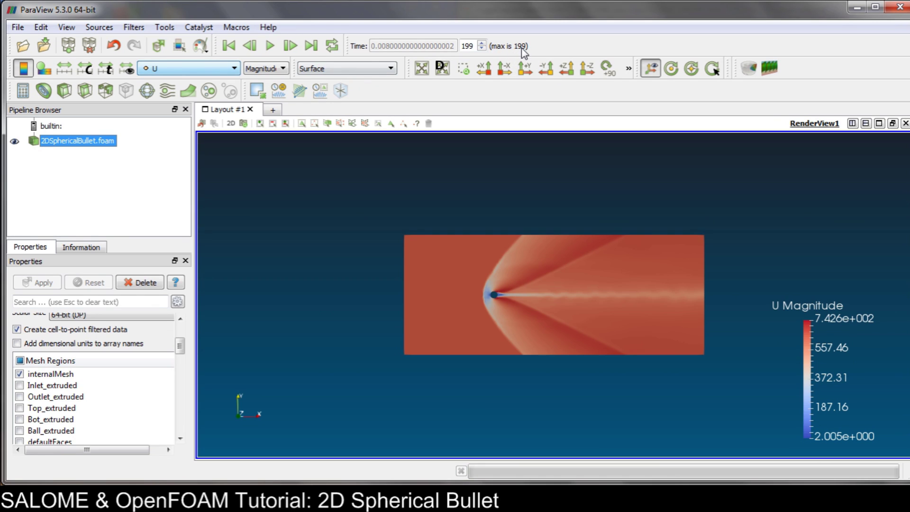
# Recolour the final 0.008 result by temperature T, then by pressure p.
pyautogui.scroll(3, 541, 303)
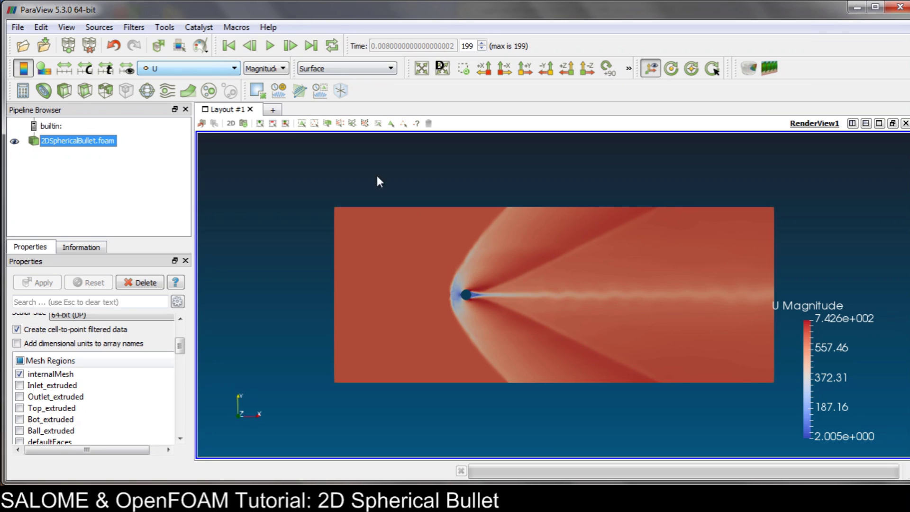
pyautogui.click(175, 69)
pyautogui.click(176, 97)
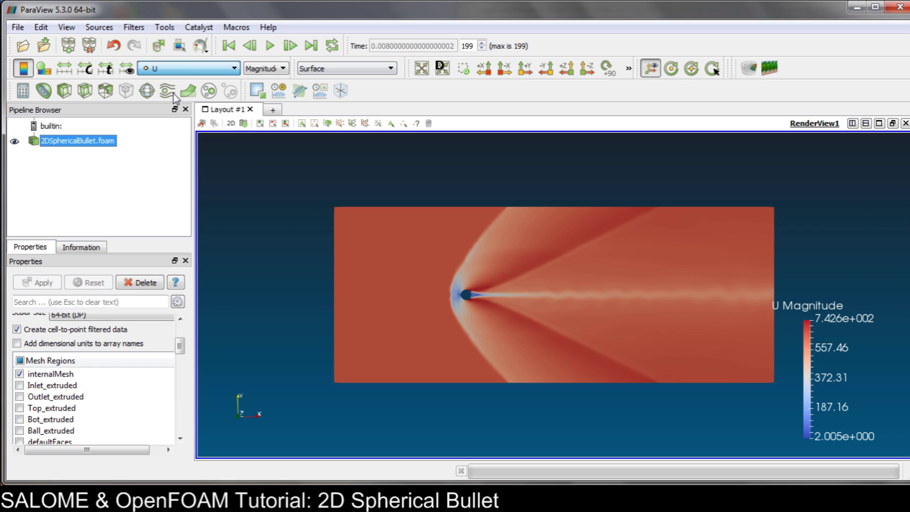
pyautogui.click(198, 70)
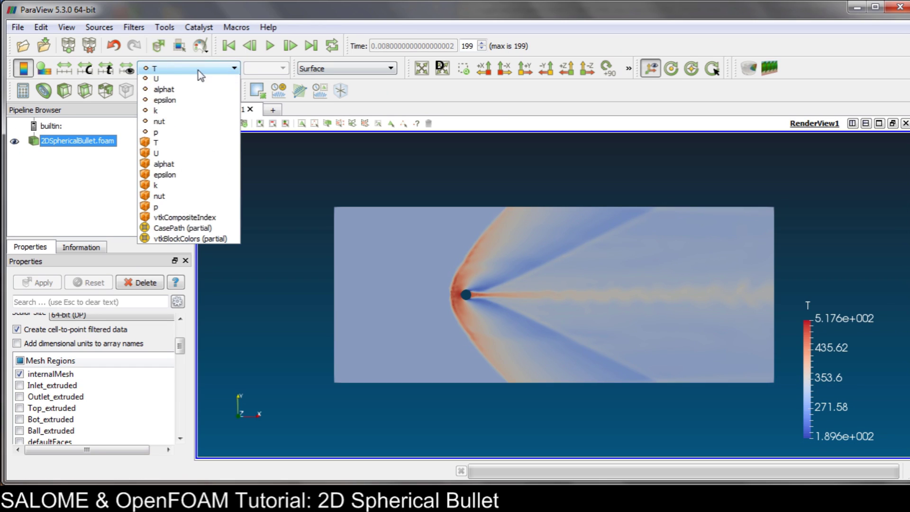
pyautogui.click(172, 146)
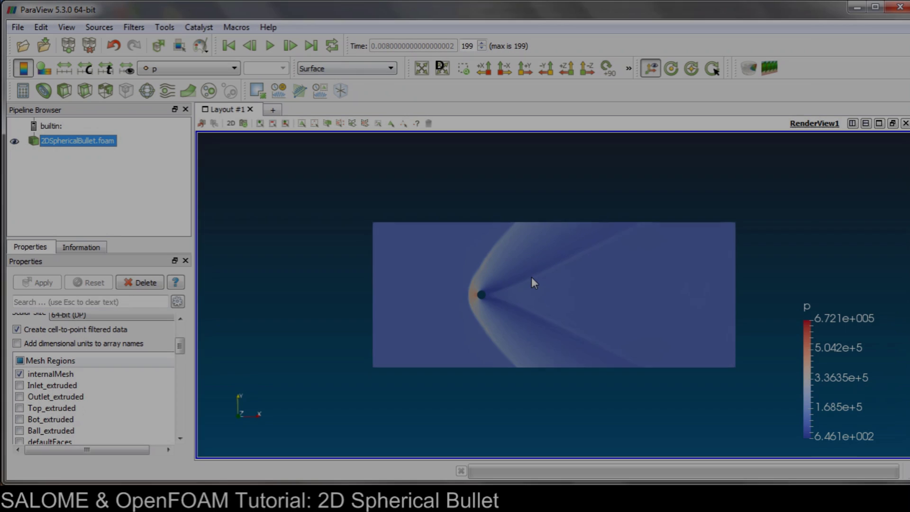